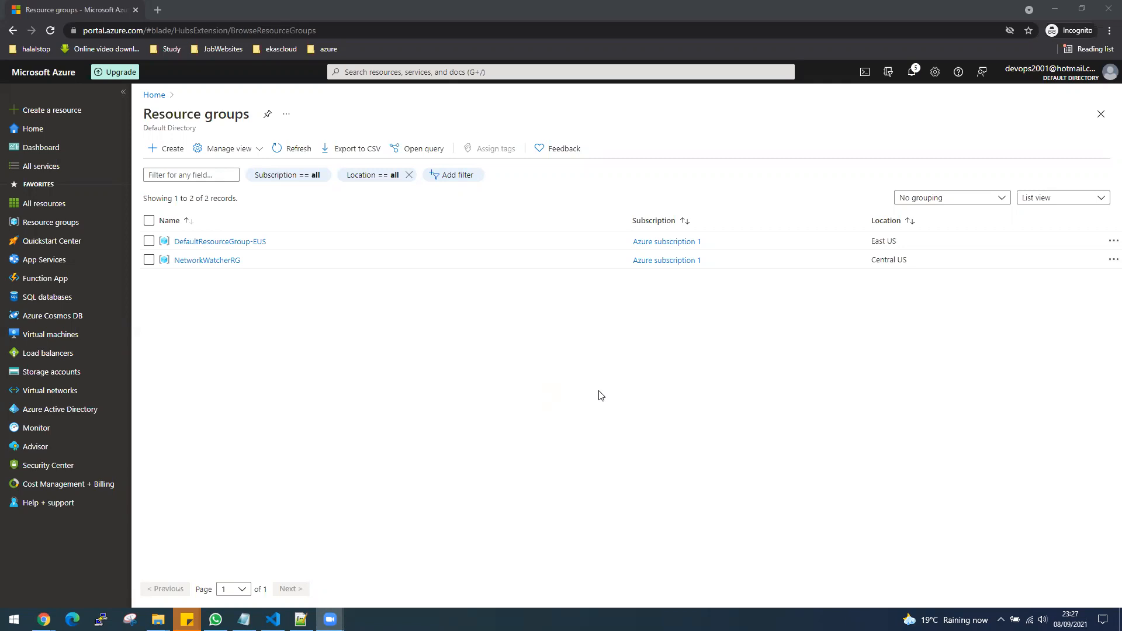
# Create a resource group named EASTUSRG in Azure subscription 1 with the East US region
pyautogui.click(473, 72)
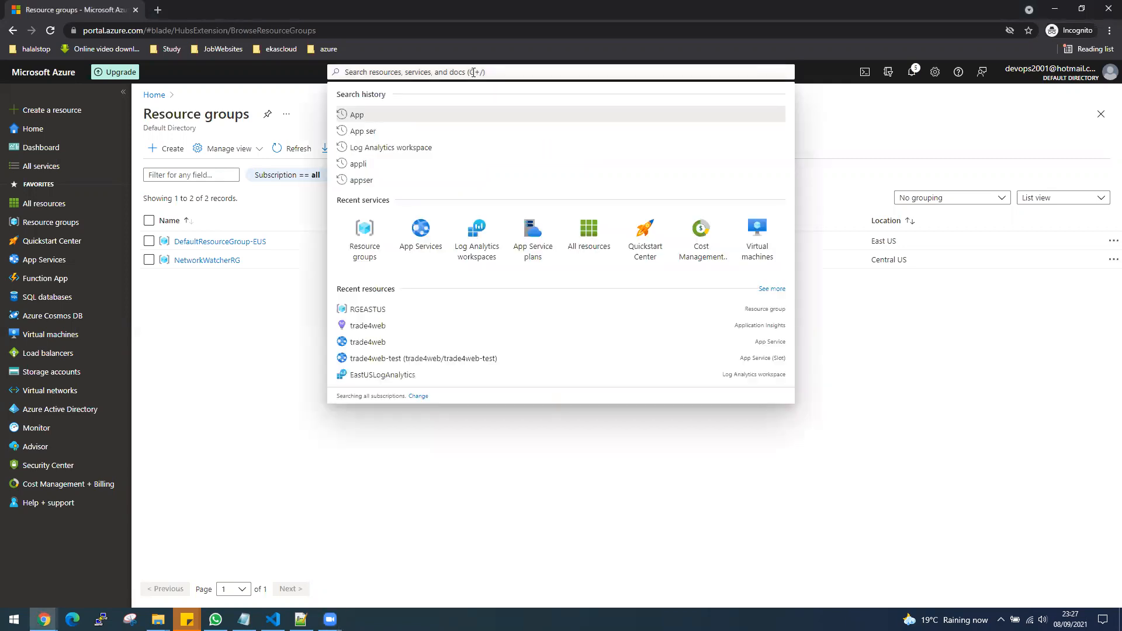
pyautogui.click(270, 402)
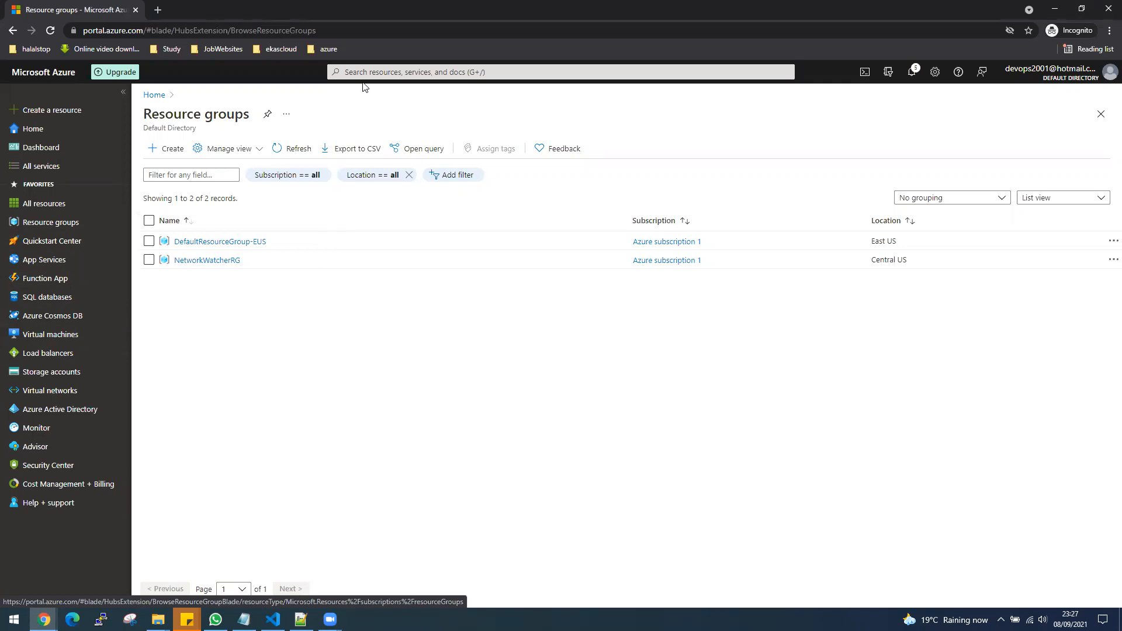
pyautogui.click(155, 151)
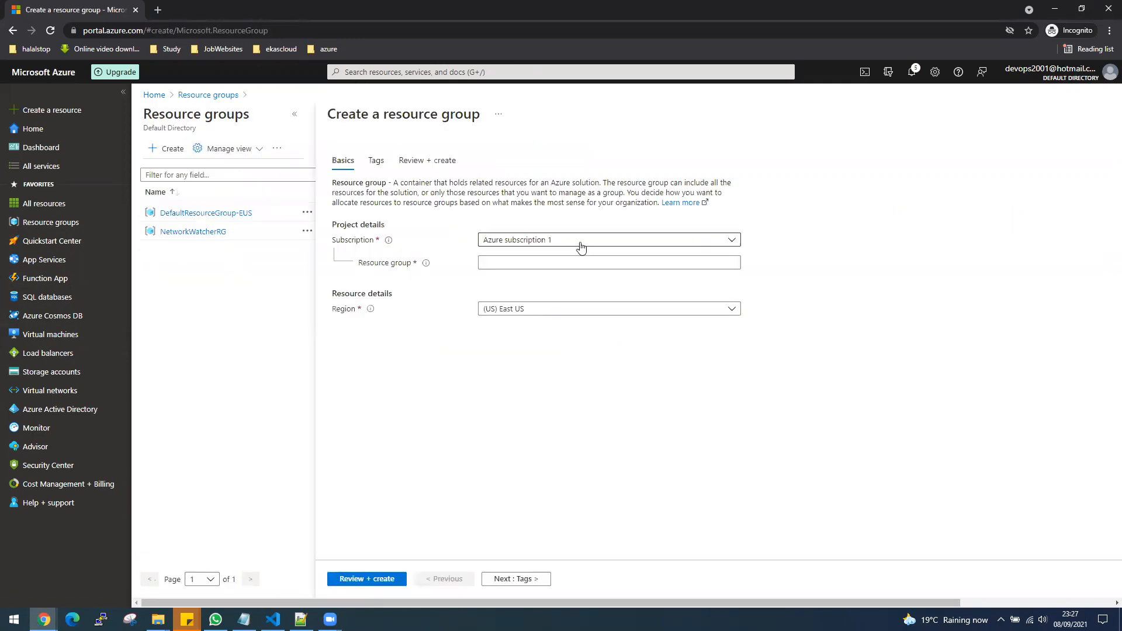
pyautogui.click(577, 262)
pyautogui.write('E')
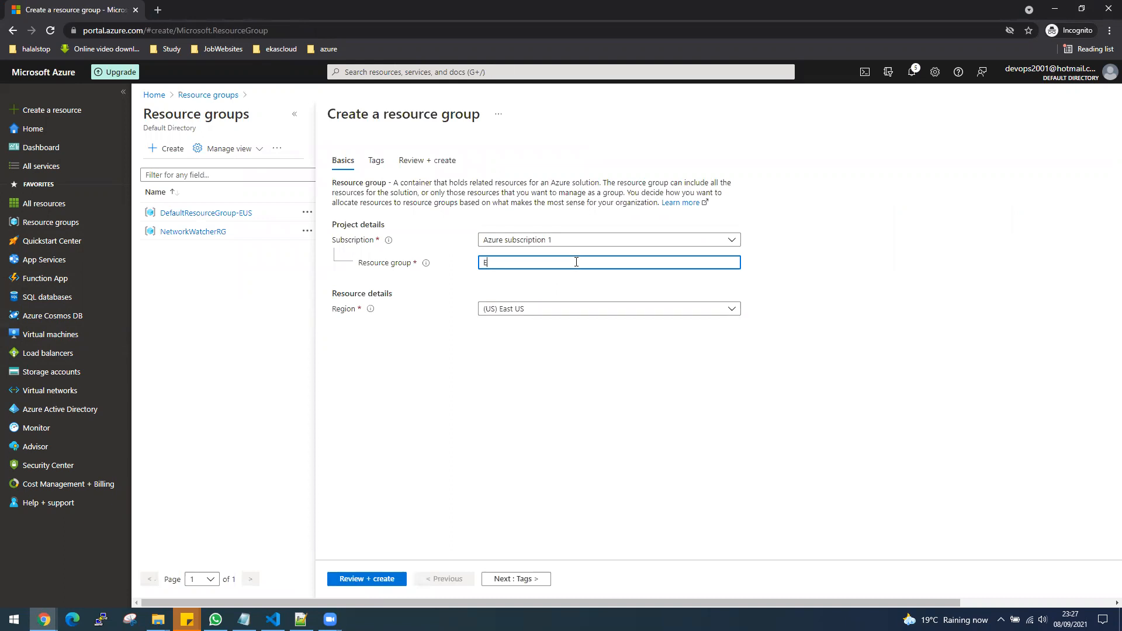
pyautogui.write('ASTUSRG')
pyautogui.click(341, 578)
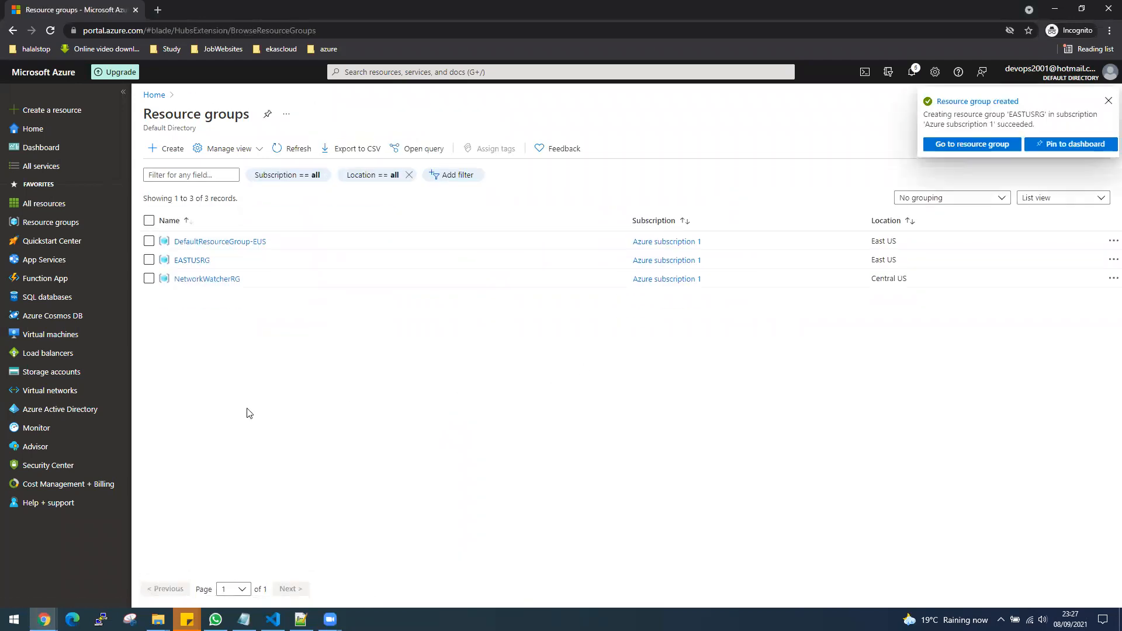
# Start creating an App Service plan and assign it to the EASTUSRG resource group
pyautogui.click(397, 72)
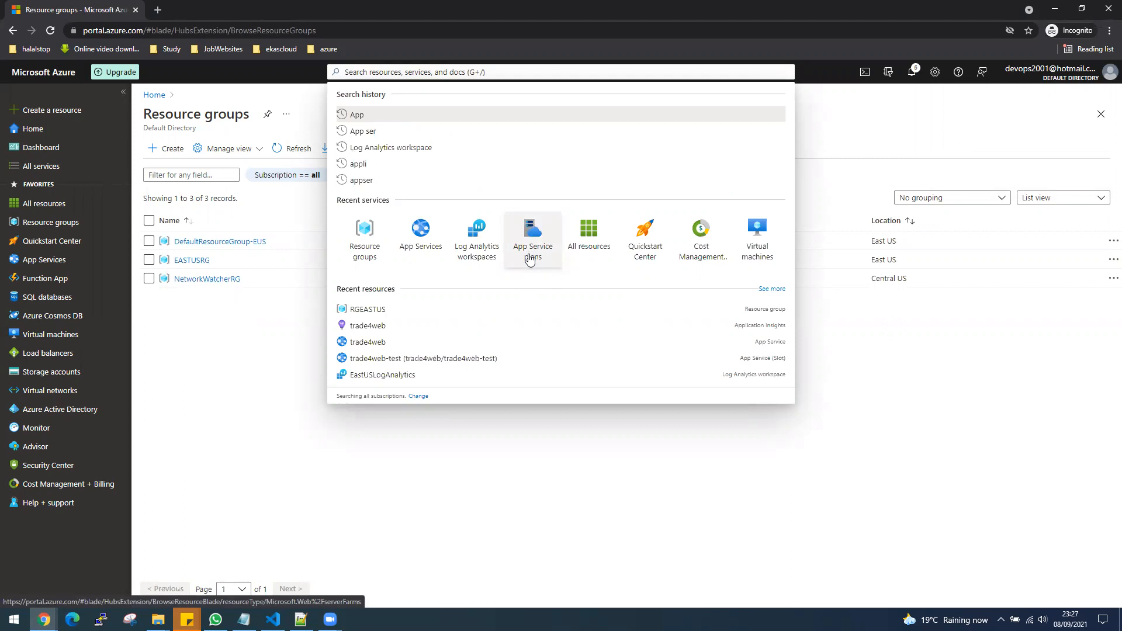
pyautogui.click(532, 257)
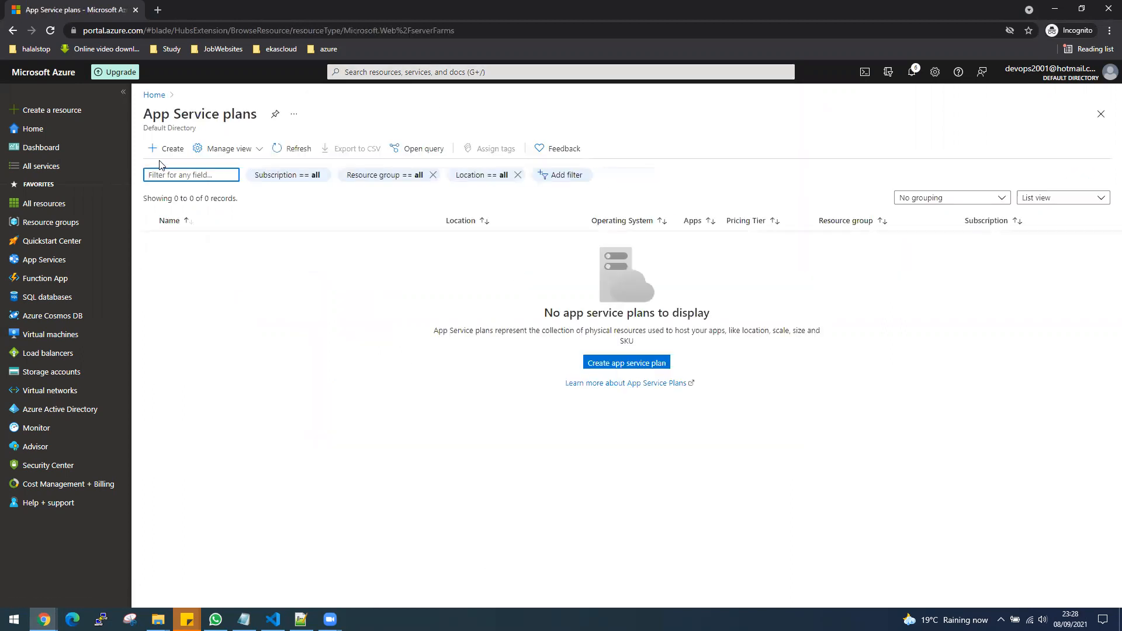
pyautogui.click(158, 153)
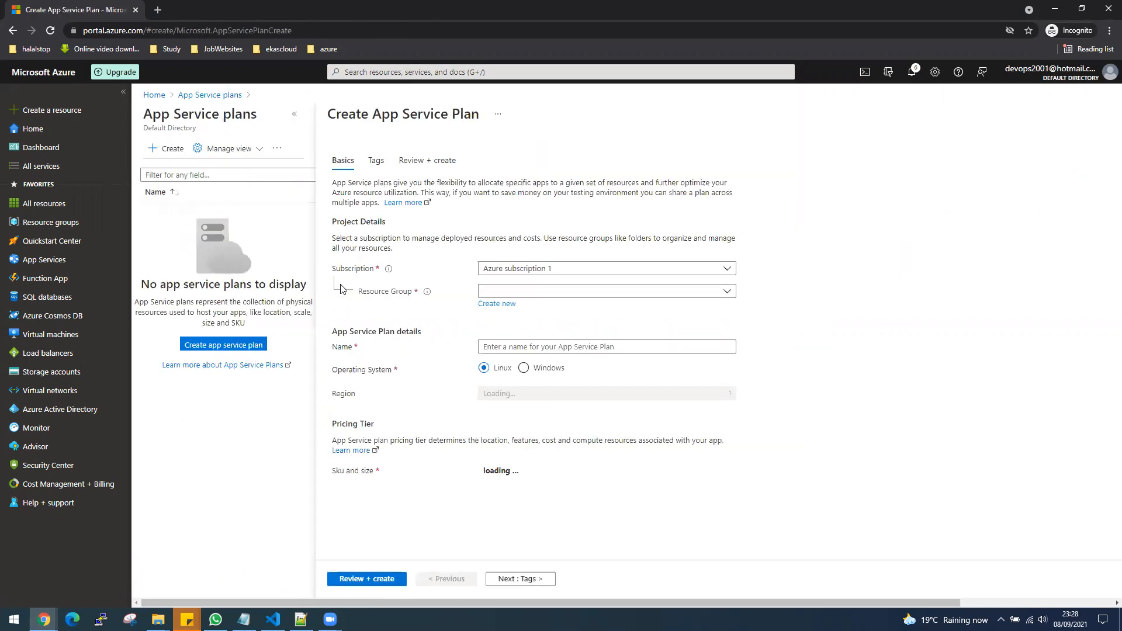
pyautogui.click(514, 291)
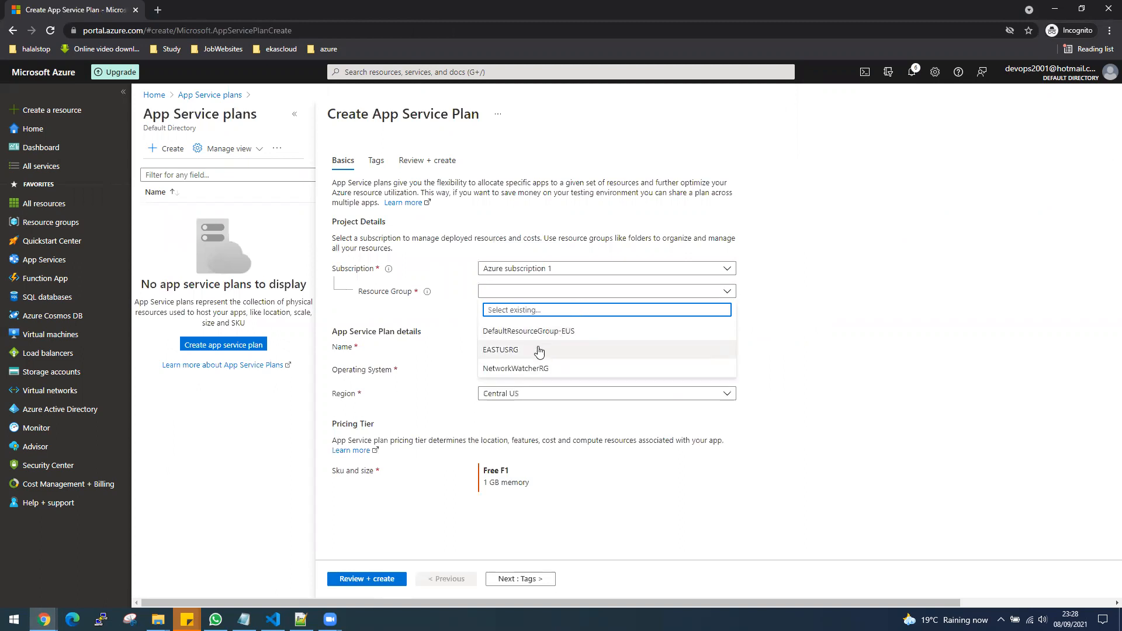
pyautogui.click(538, 350)
# Name the App Service plan EastUS-AppPlan
pyautogui.click(508, 346)
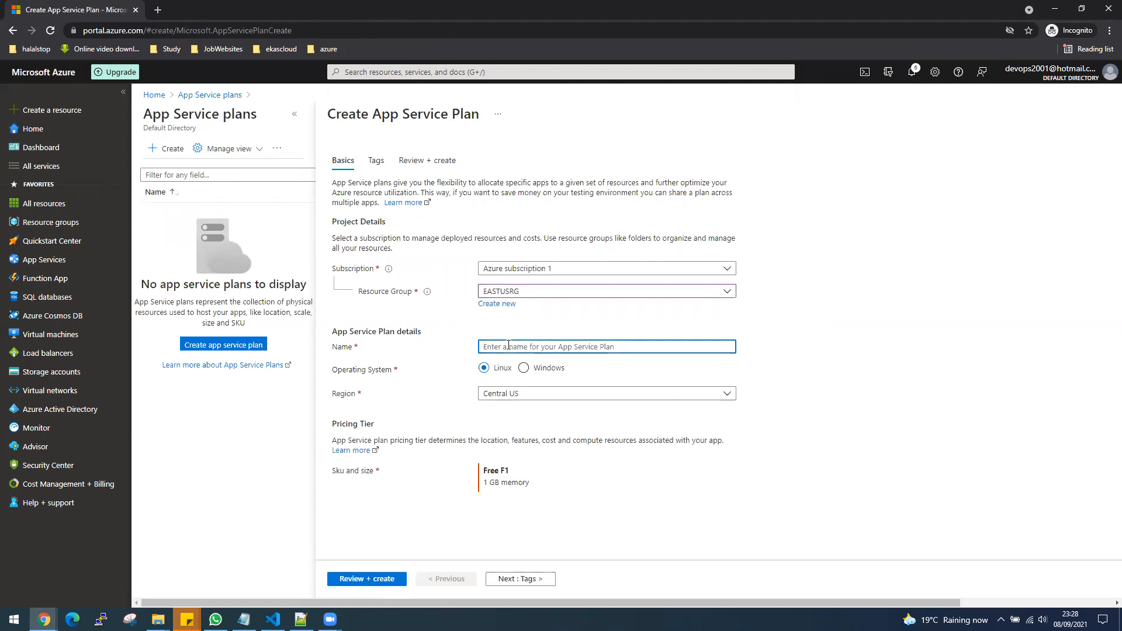
pyautogui.write('App')
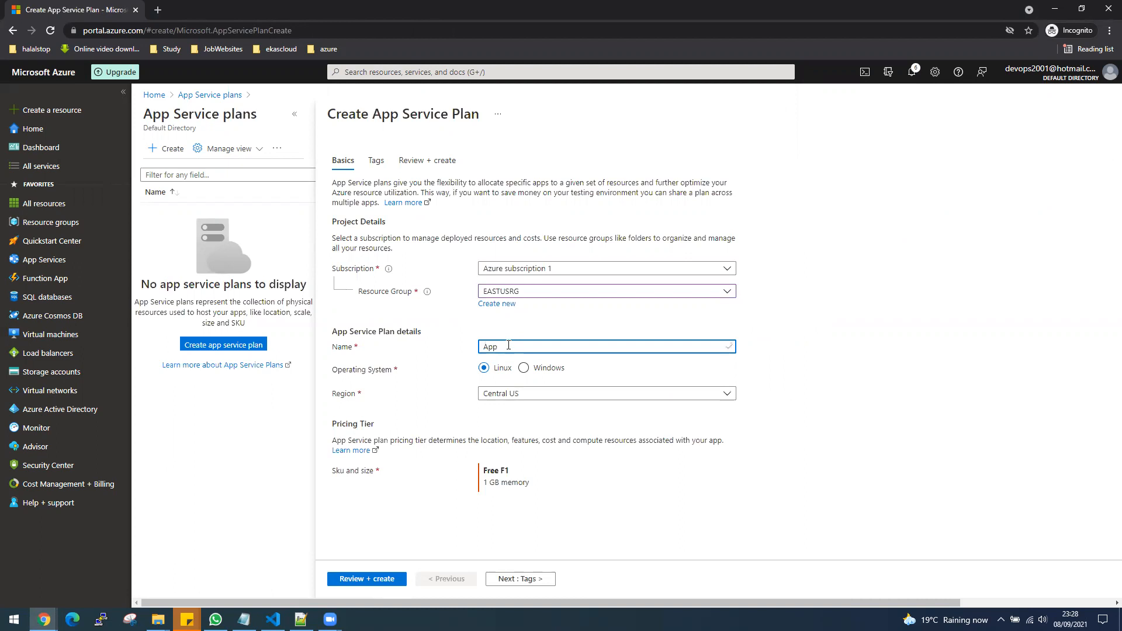
pyautogui.press('BackSpace')
pyautogui.press('BackSpace')
pyautogui.write('EastUS-APpp')
pyautogui.press('BackSpace')
pyautogui.press('BackSpace')
pyautogui.write('a')
pyautogui.press('BackSpace')
pyautogui.write('ppPlan')
# Set the plan's operating system to Windows and its region to East US
pyautogui.click(529, 395)
pyautogui.click(724, 438)
pyautogui.click(523, 368)
pyautogui.click(529, 396)
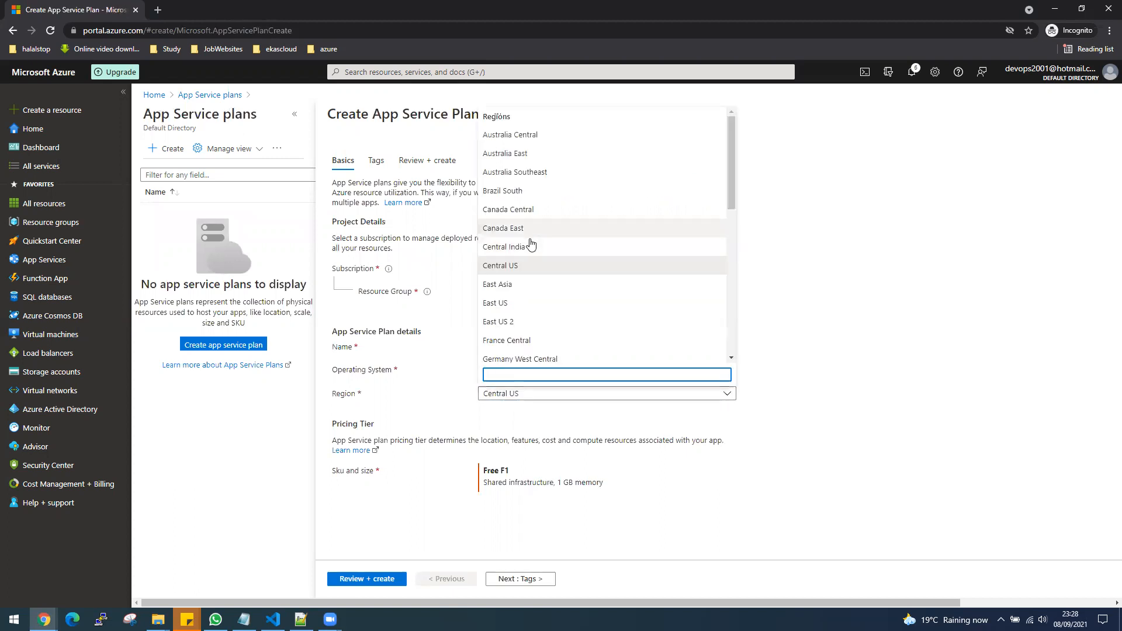
pyautogui.click(517, 304)
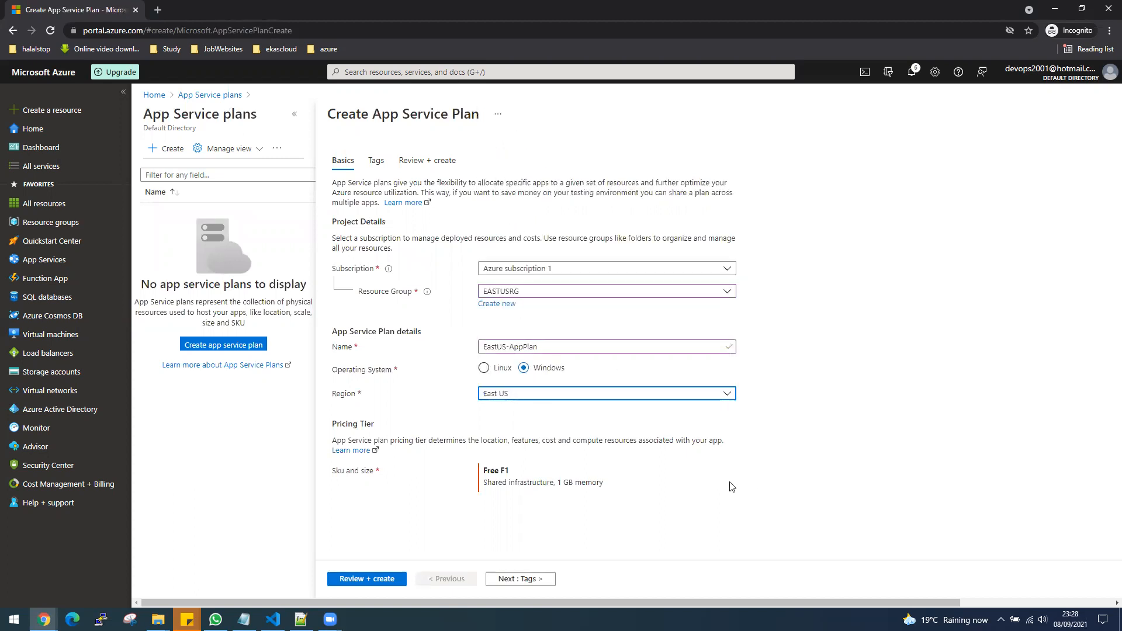
# Skip the tags, review the plan's summary and create the App Service plan
pyautogui.click(536, 578)
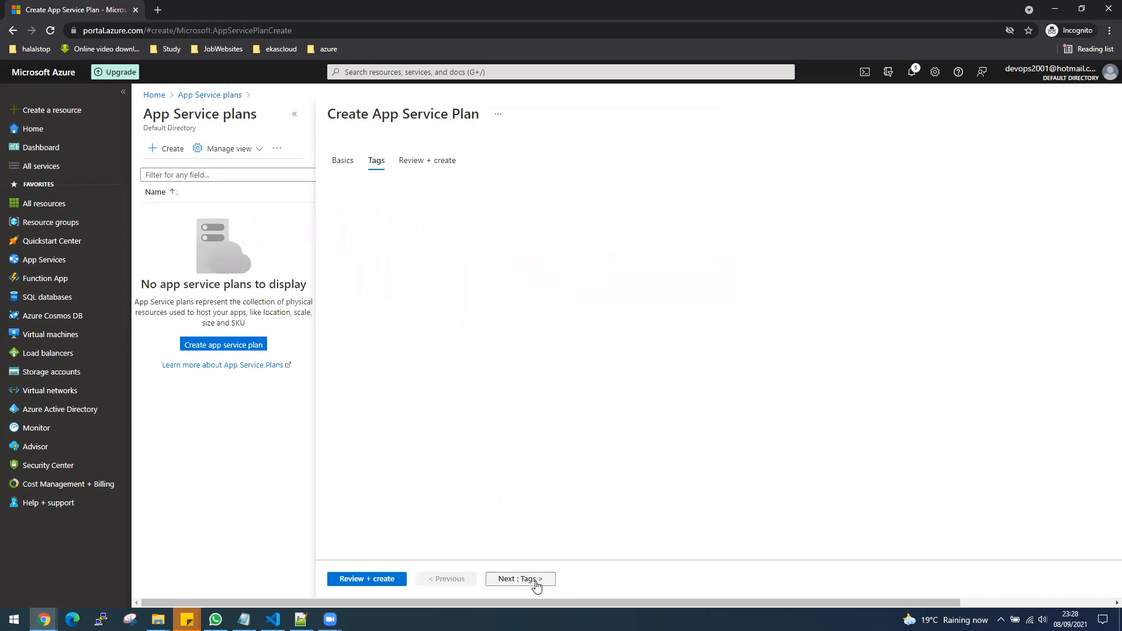
pyautogui.click(536, 581)
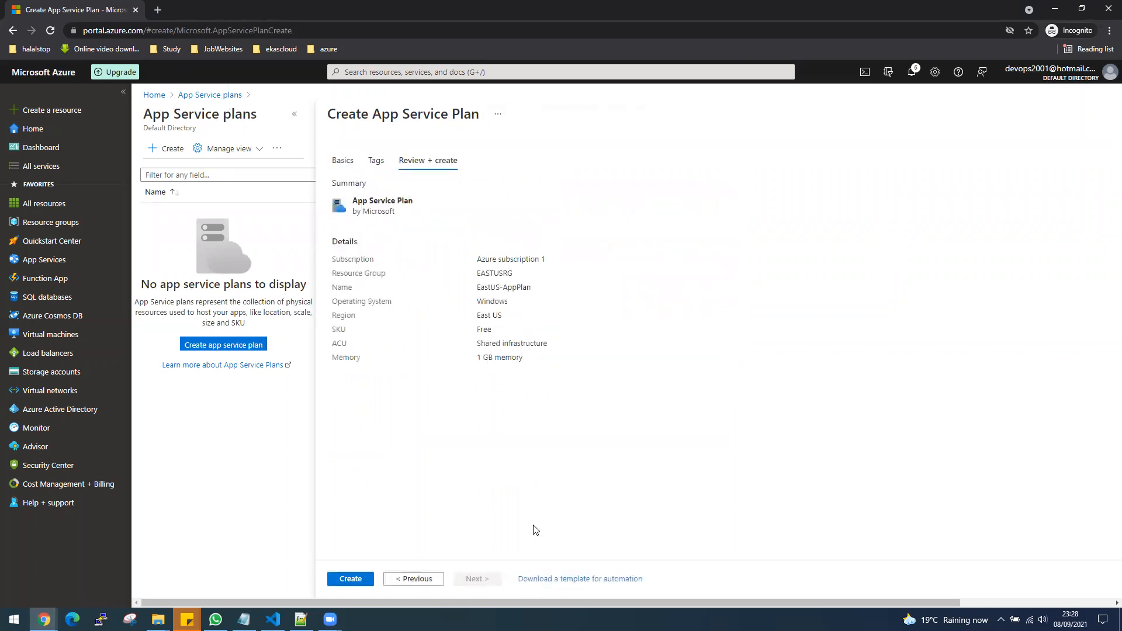
pyautogui.click(353, 579)
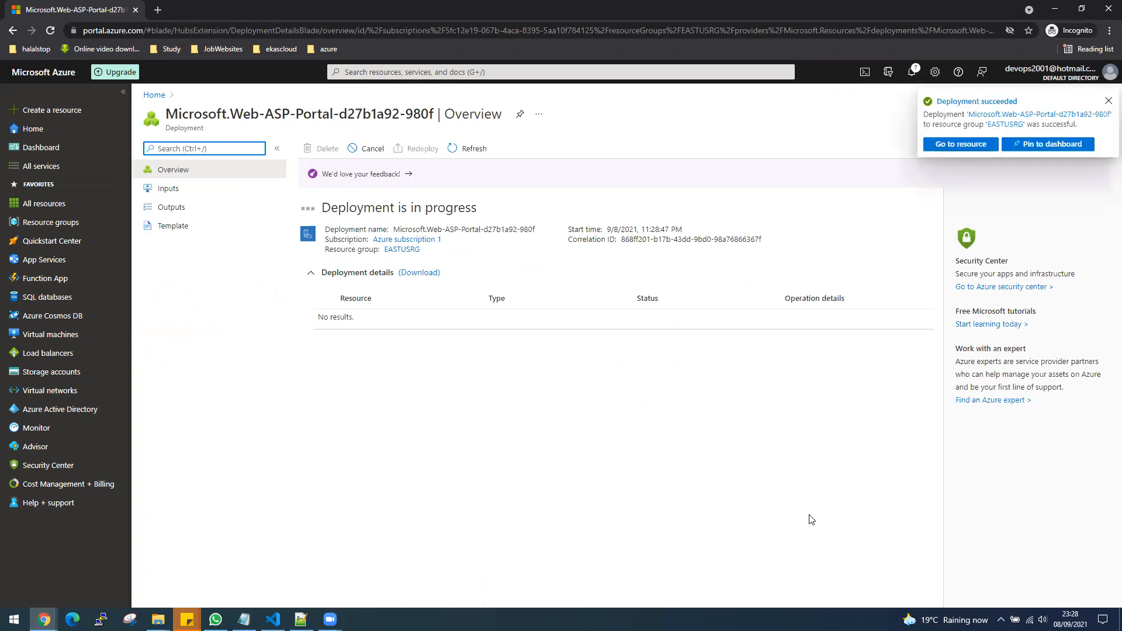
# Start creating a web app in App Services and assign it to the EASTUSRG resource group
pyautogui.click(425, 72)
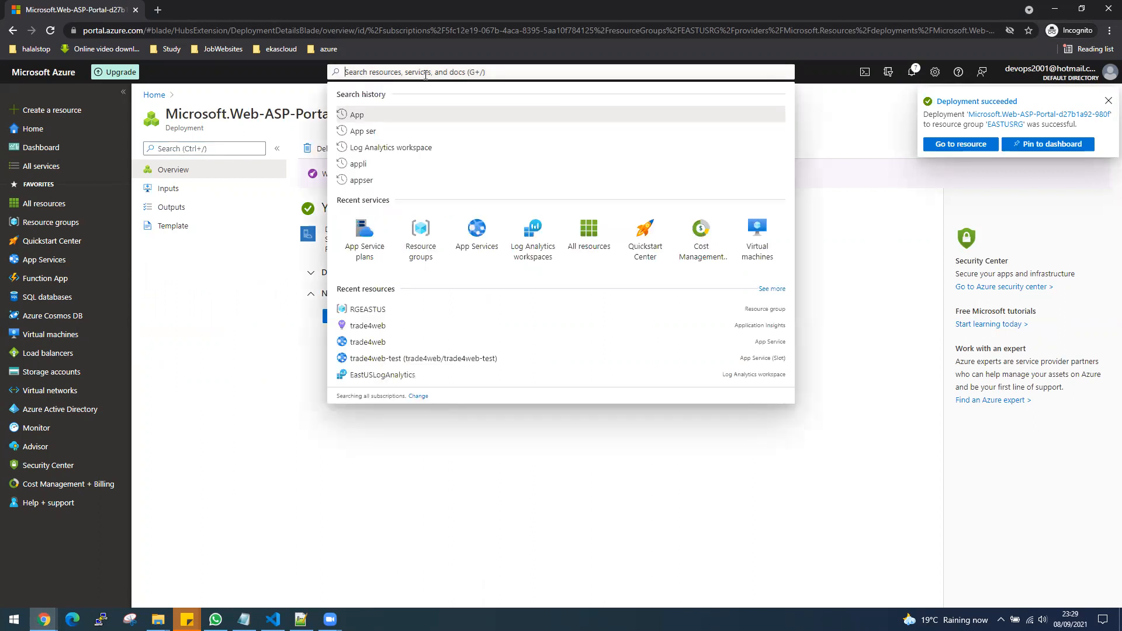
pyautogui.click(477, 236)
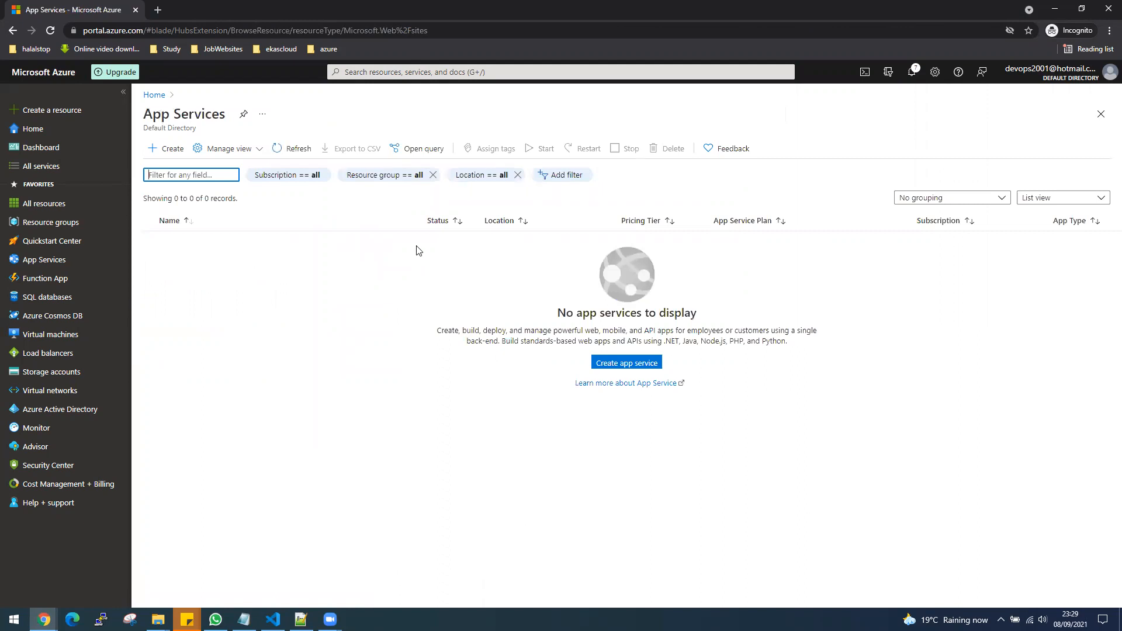
pyautogui.click(164, 151)
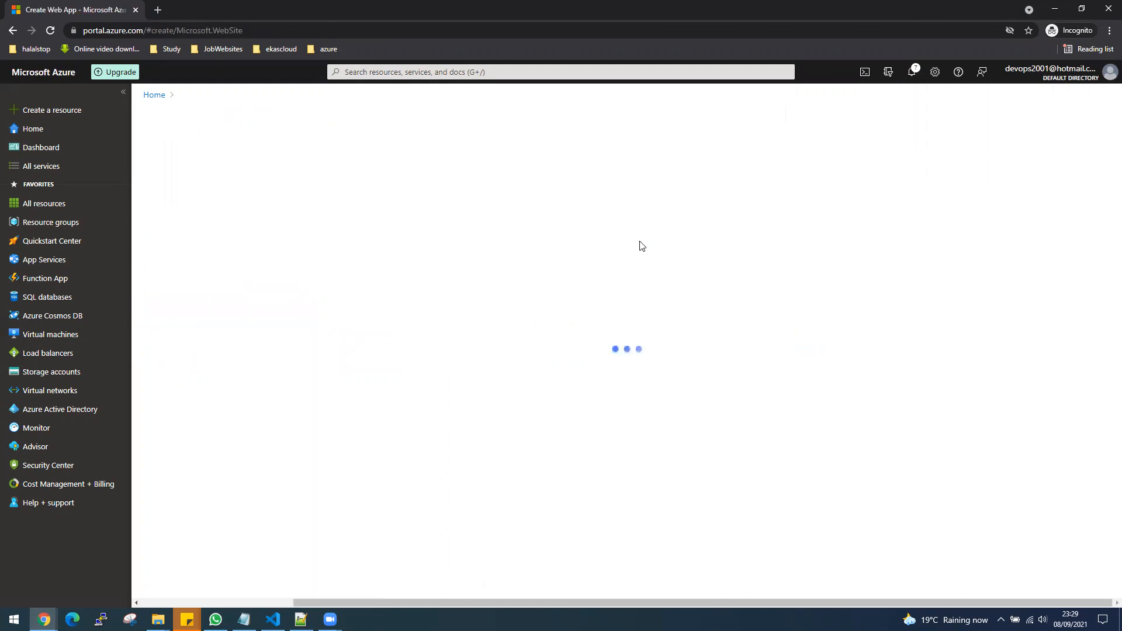
pyautogui.click(656, 291)
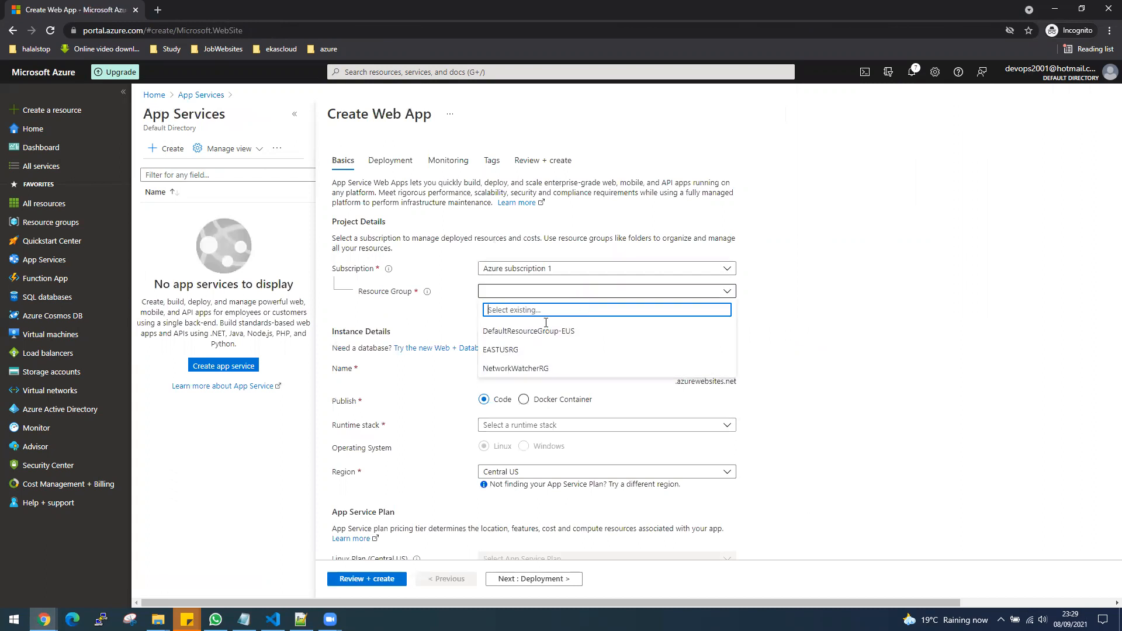
pyautogui.click(524, 345)
# Name the web app tardeweb
pyautogui.click(520, 372)
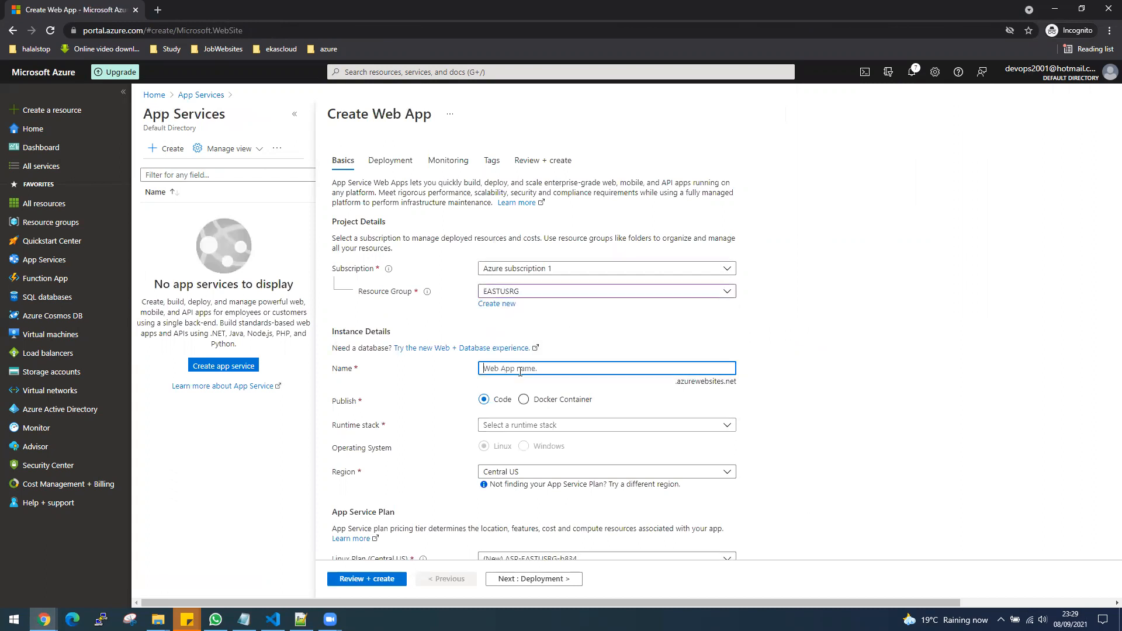
pyautogui.write('tardewen')
pyautogui.press('BackSpace')
pyautogui.write('b')
pyautogui.click(557, 387)
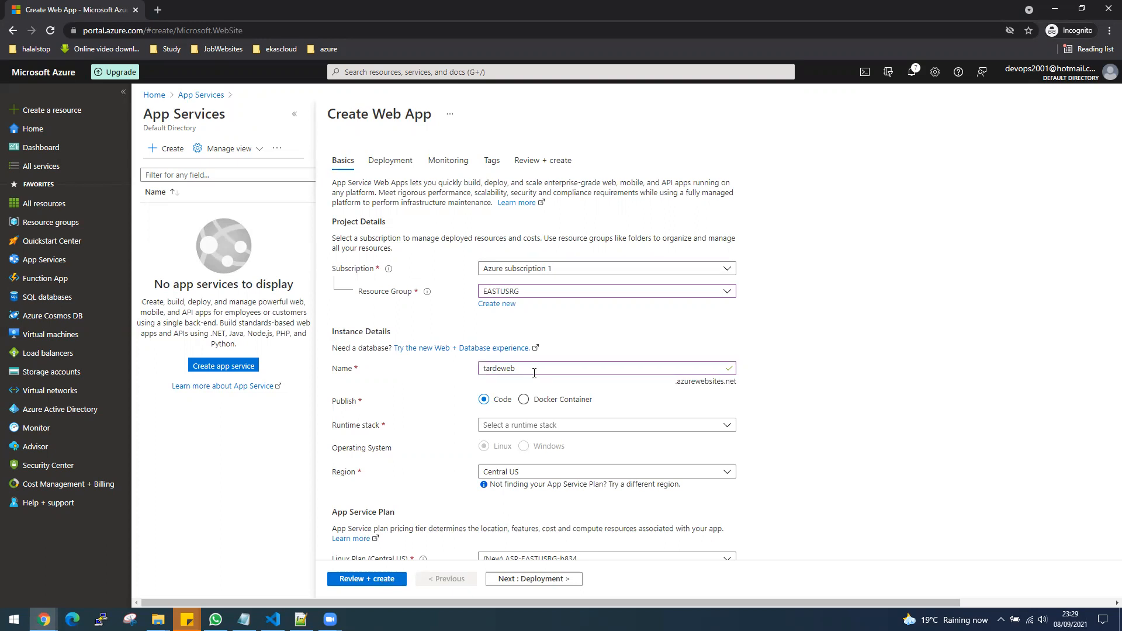
# Set the web app's runtime stack to ASP.NET V4.8 and its region to East US
pyautogui.scroll(-1, 788, 435)
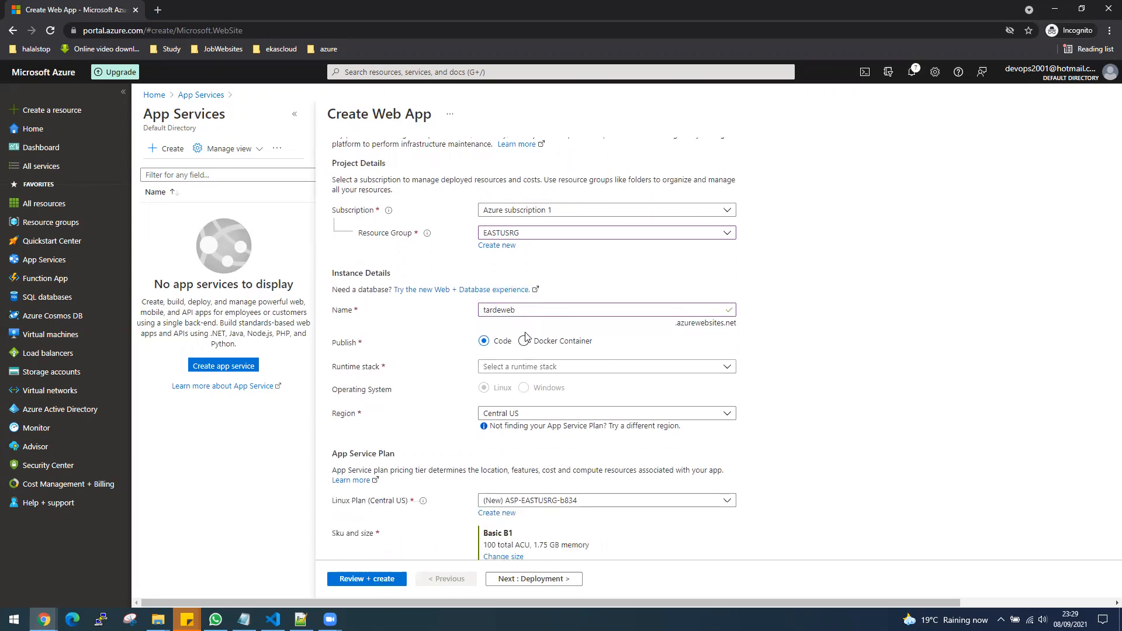
pyautogui.click(531, 366)
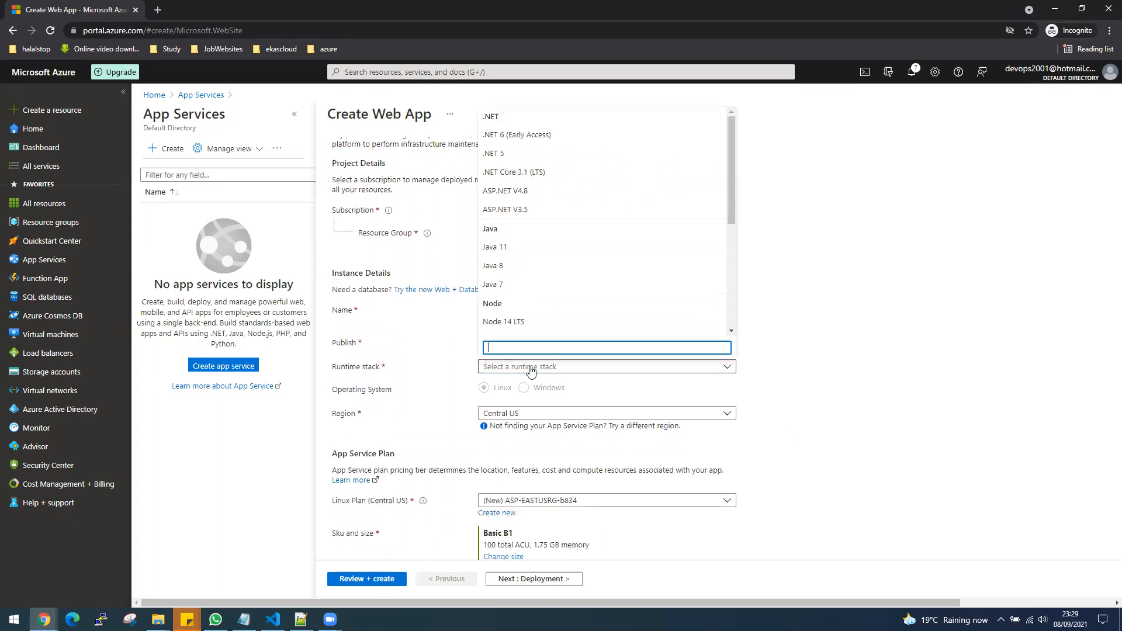
pyautogui.click(528, 193)
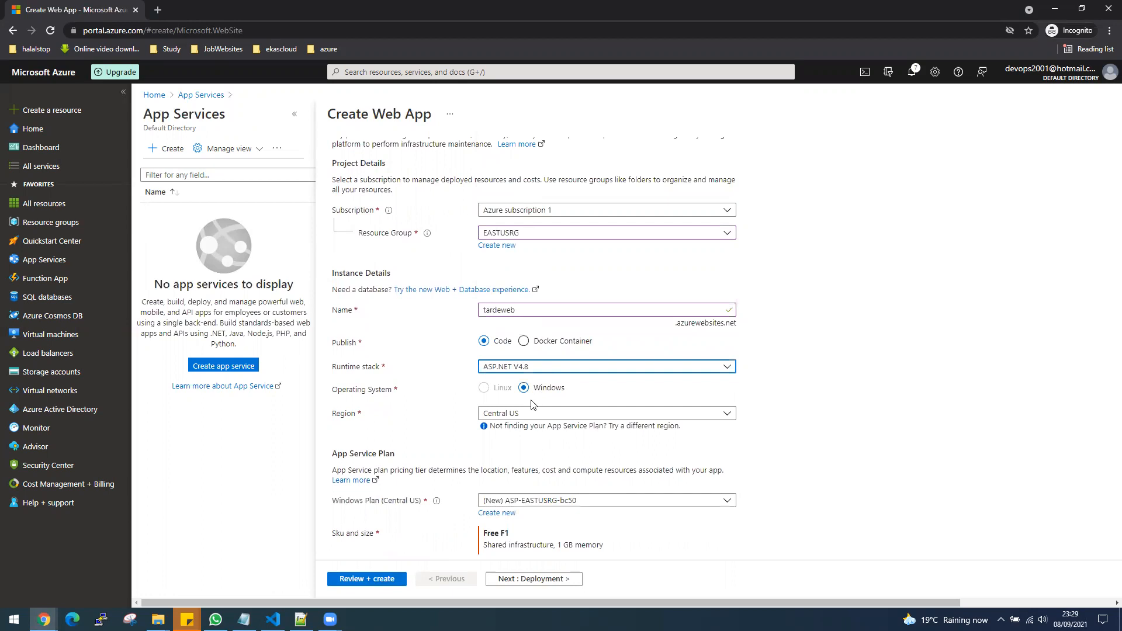
pyautogui.click(537, 414)
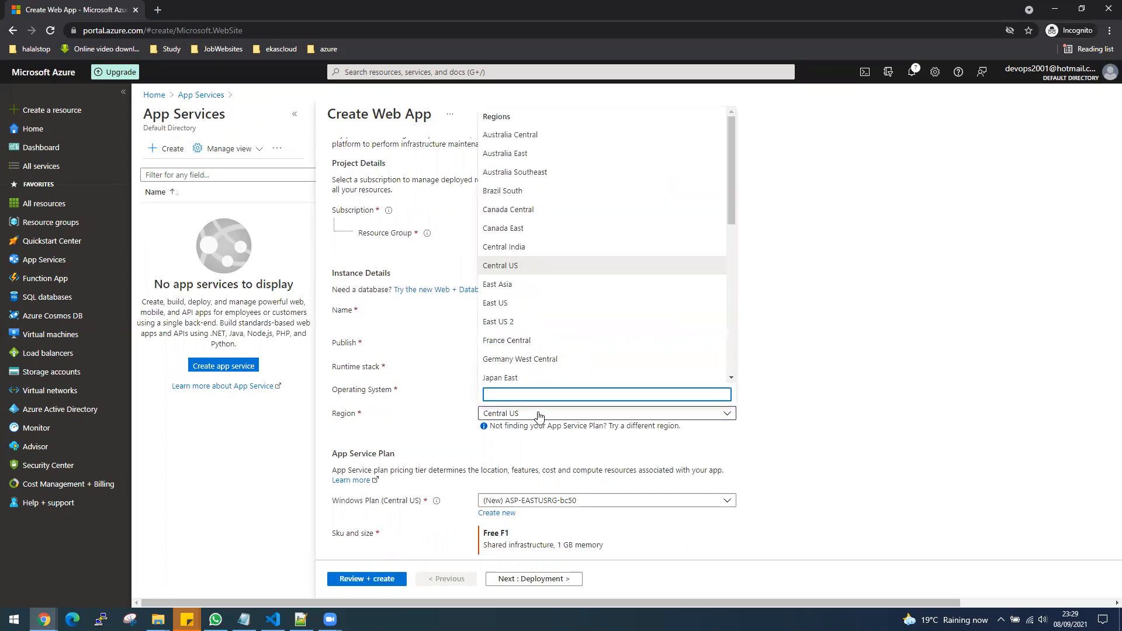
pyautogui.click(571, 302)
# Check which Windows App Service plans are offered for the web app in East US
pyautogui.scroll(-1, 762, 435)
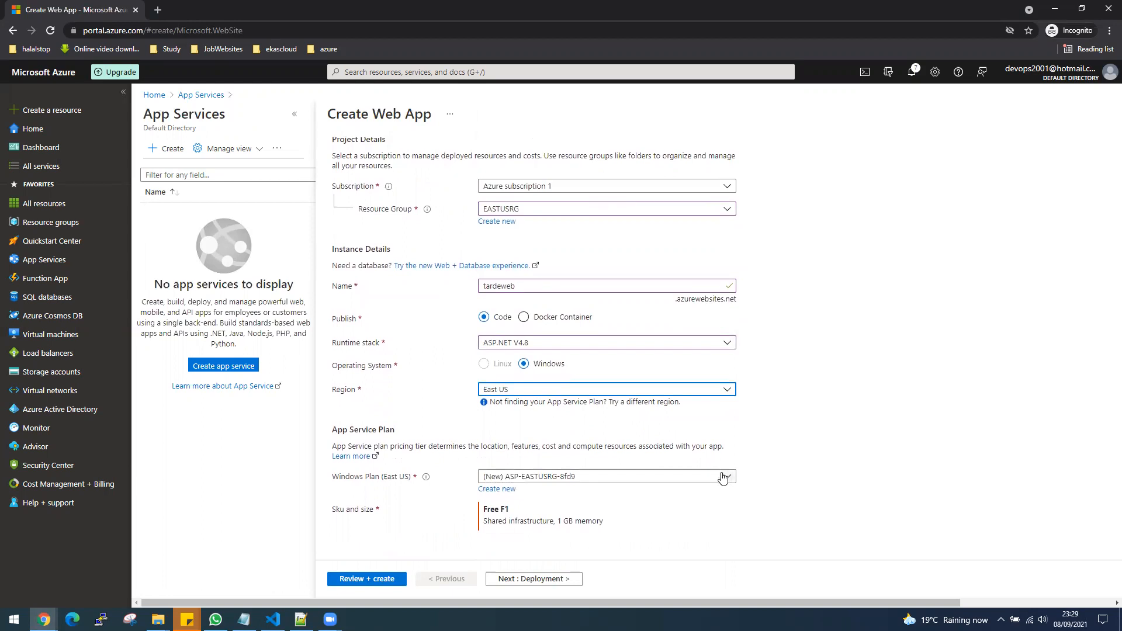
pyautogui.click(701, 479)
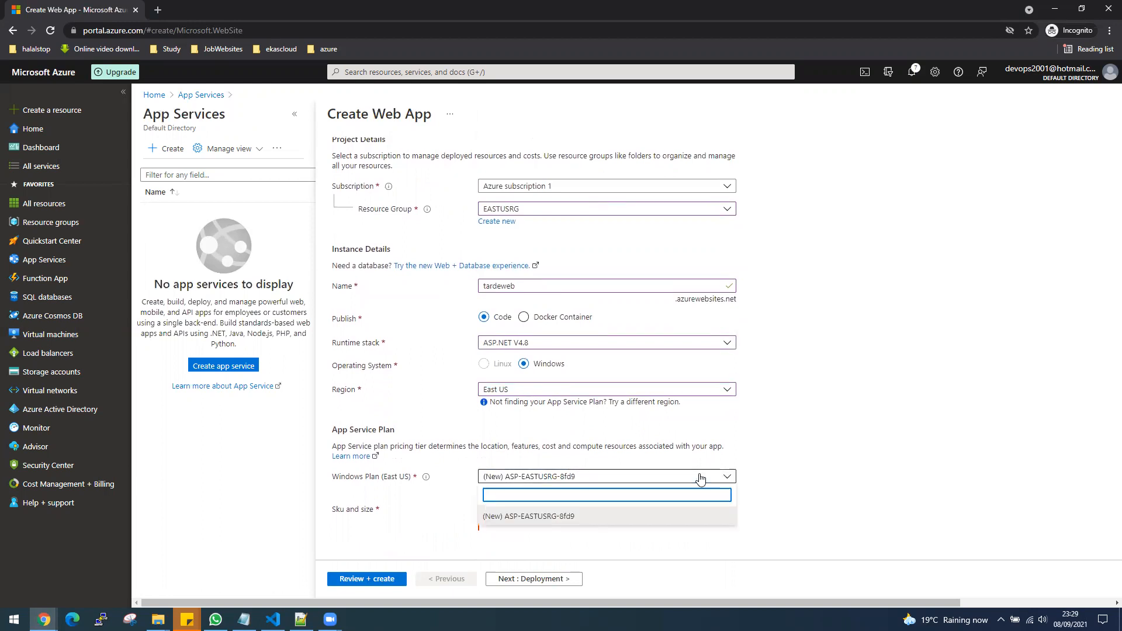
pyautogui.click(701, 479)
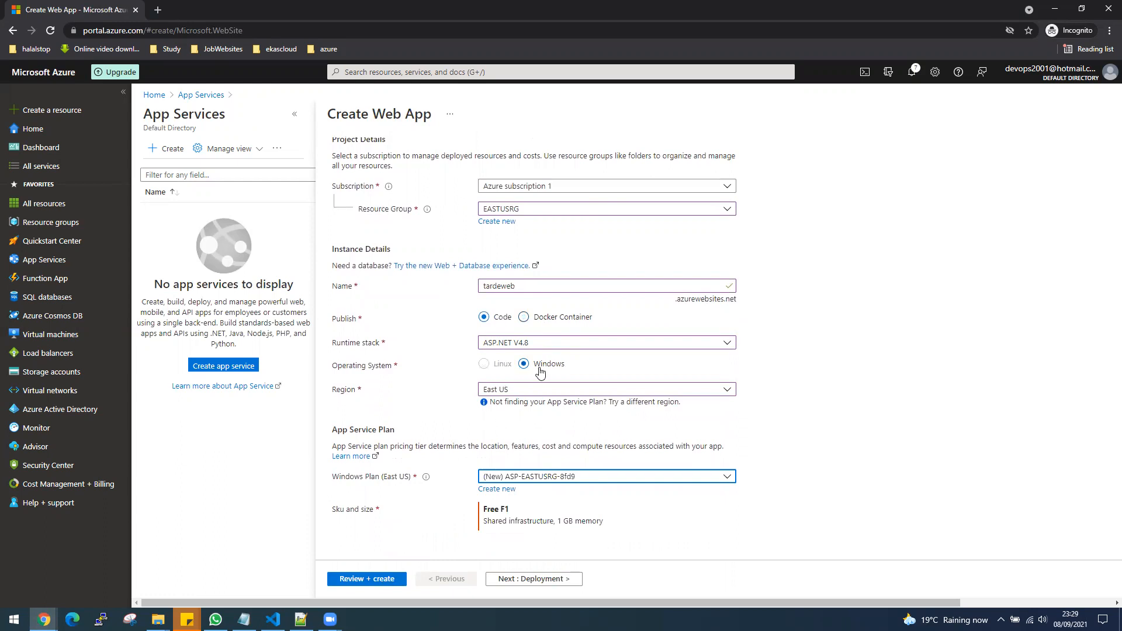
# Look at the GitHub Actions options for continuous deployment, leaving continuous deployment disabled for the web app
pyautogui.click(532, 586)
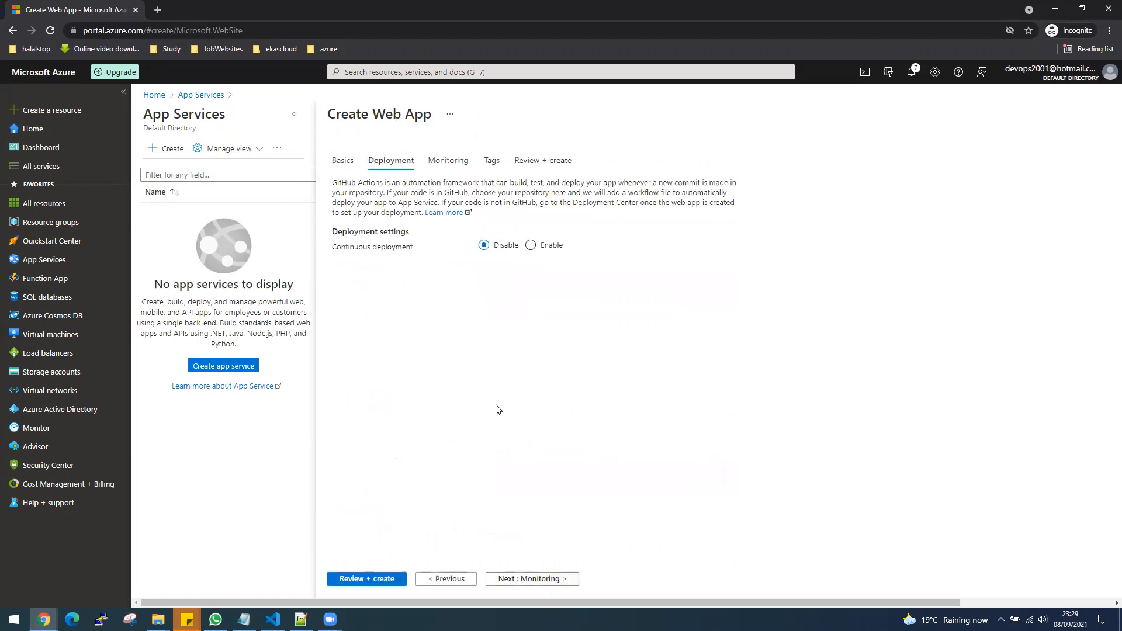
pyautogui.click(544, 252)
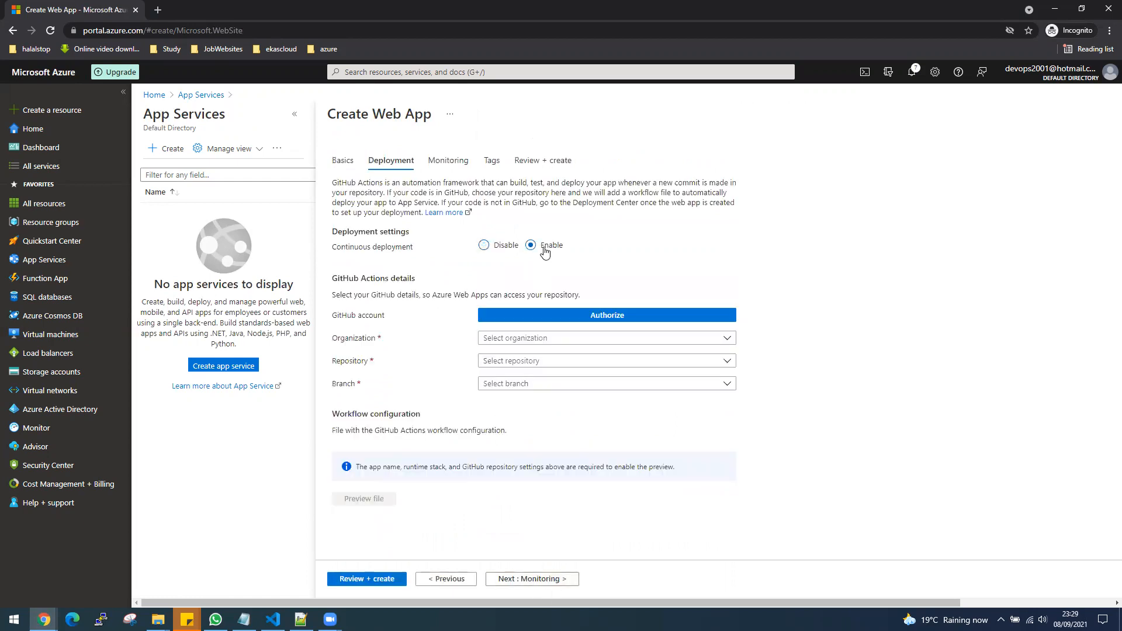
pyautogui.click(484, 246)
# Keep the default Application Insights and tag settings, and create the web app
pyautogui.click(529, 579)
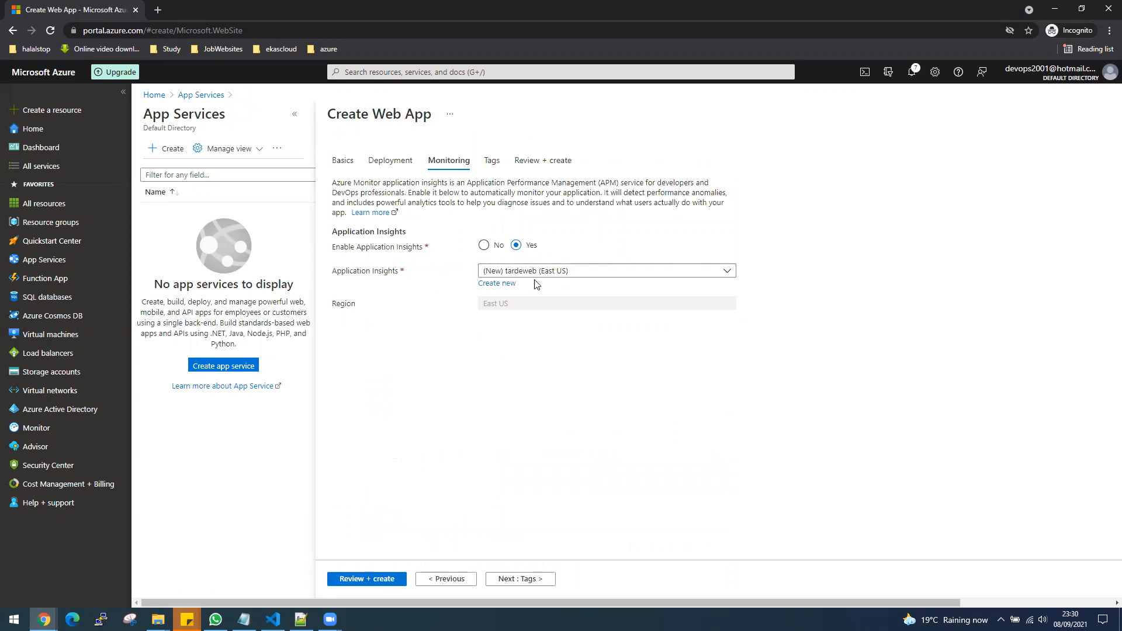
pyautogui.click(532, 579)
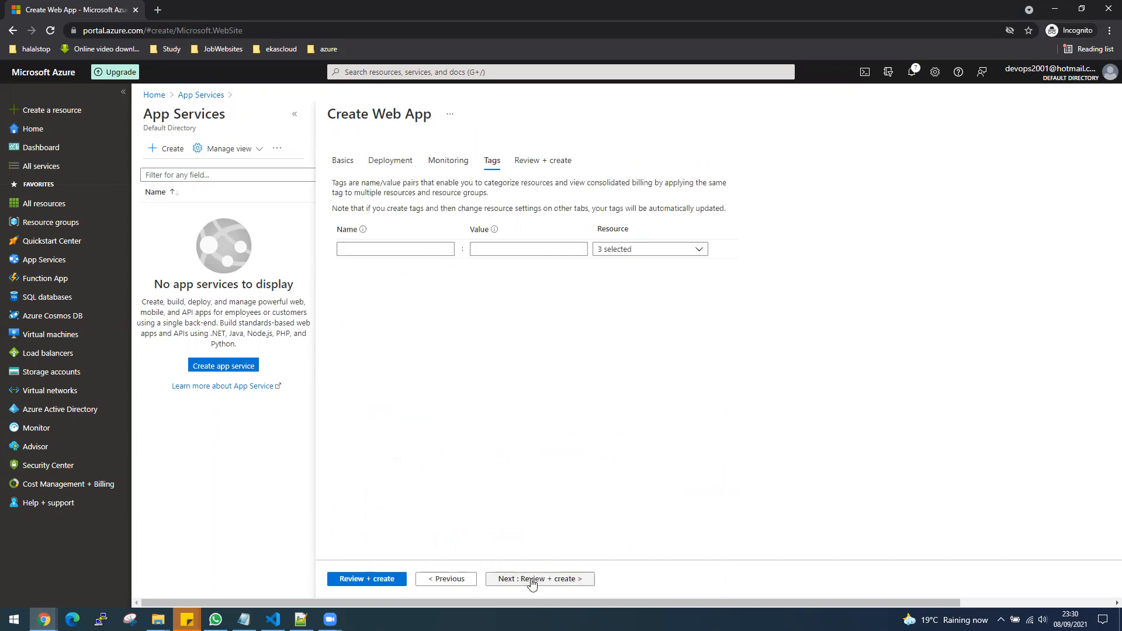
pyautogui.click(532, 580)
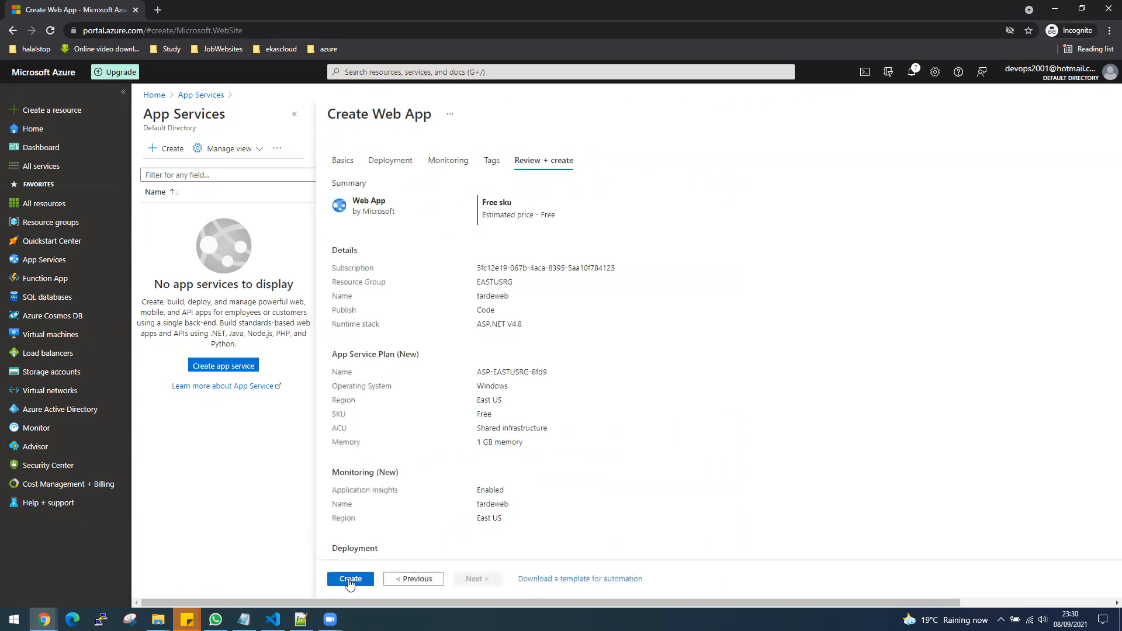
pyautogui.click(350, 579)
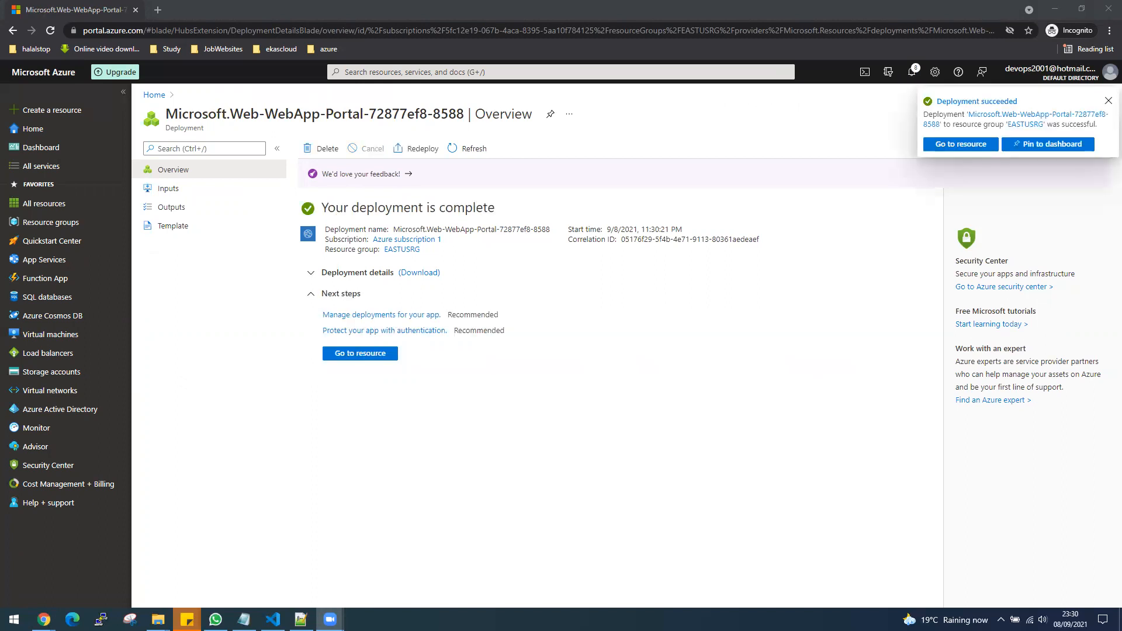
# Open the deployed tardeweb resource, copy its default URL and load the site in a new browser tab
pyautogui.click(363, 353)
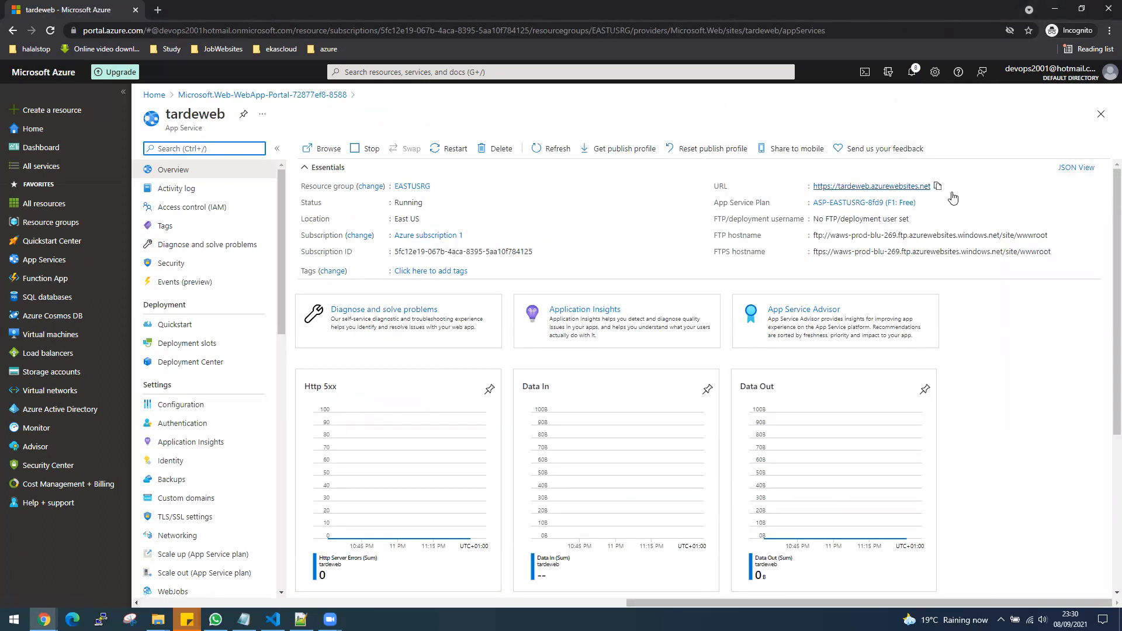
pyautogui.click(937, 186)
pyautogui.click(157, 10)
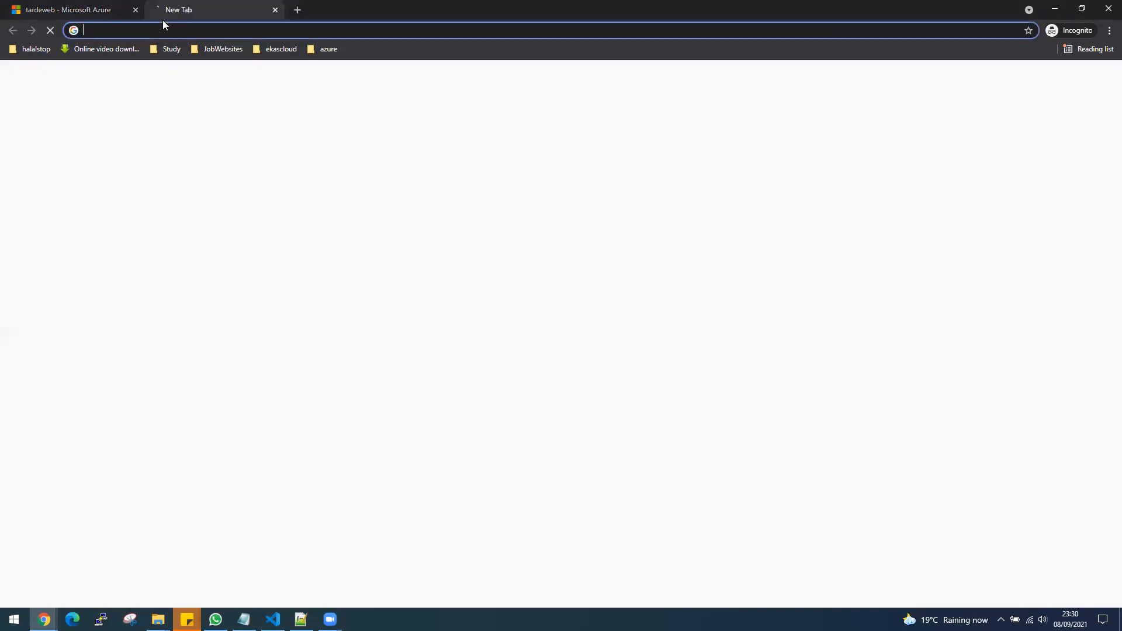
pyautogui.rightClick(166, 31)
pyautogui.click(212, 122)
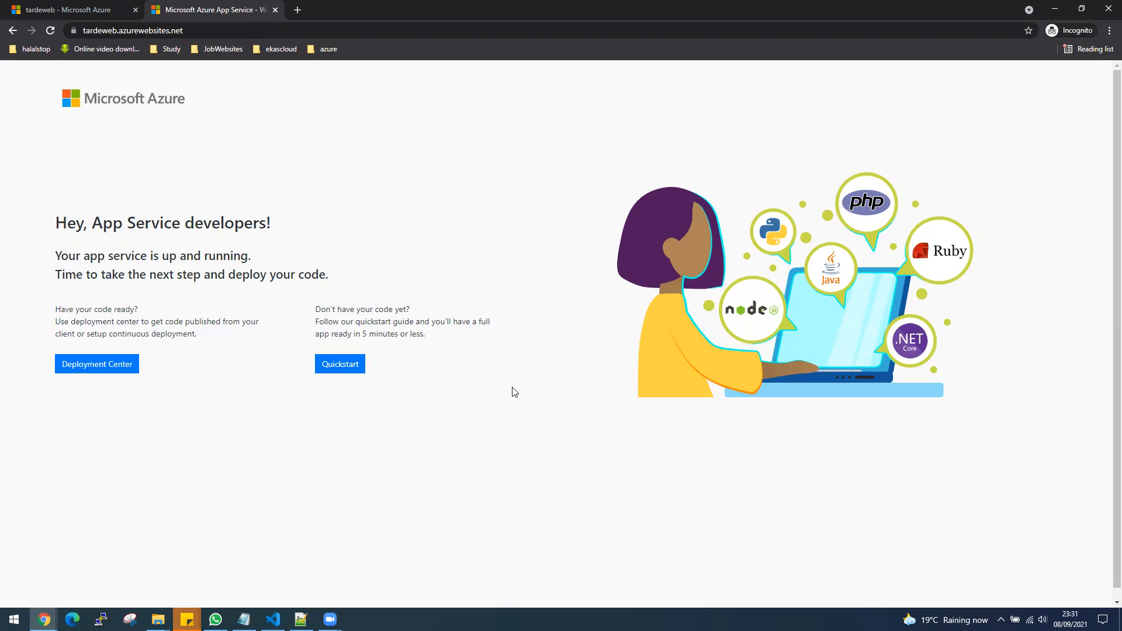
# Go back to the tardeweb resource in the Azure portal and launch Kudu from its Advanced Tools
pyautogui.click(64, 15)
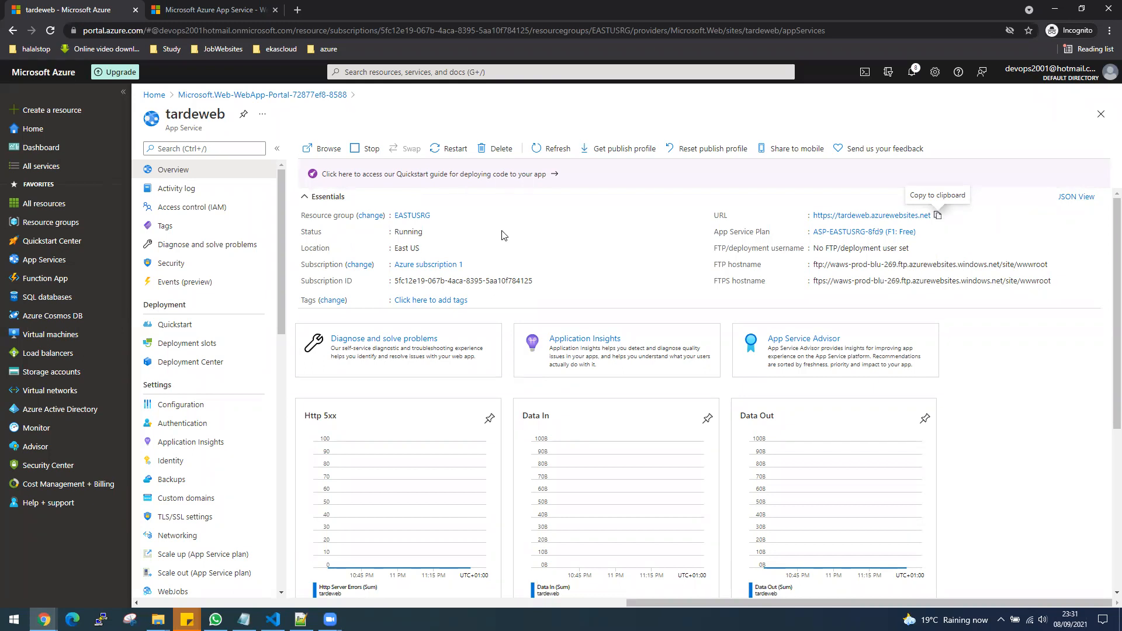
pyautogui.scroll(-3, 202, 381)
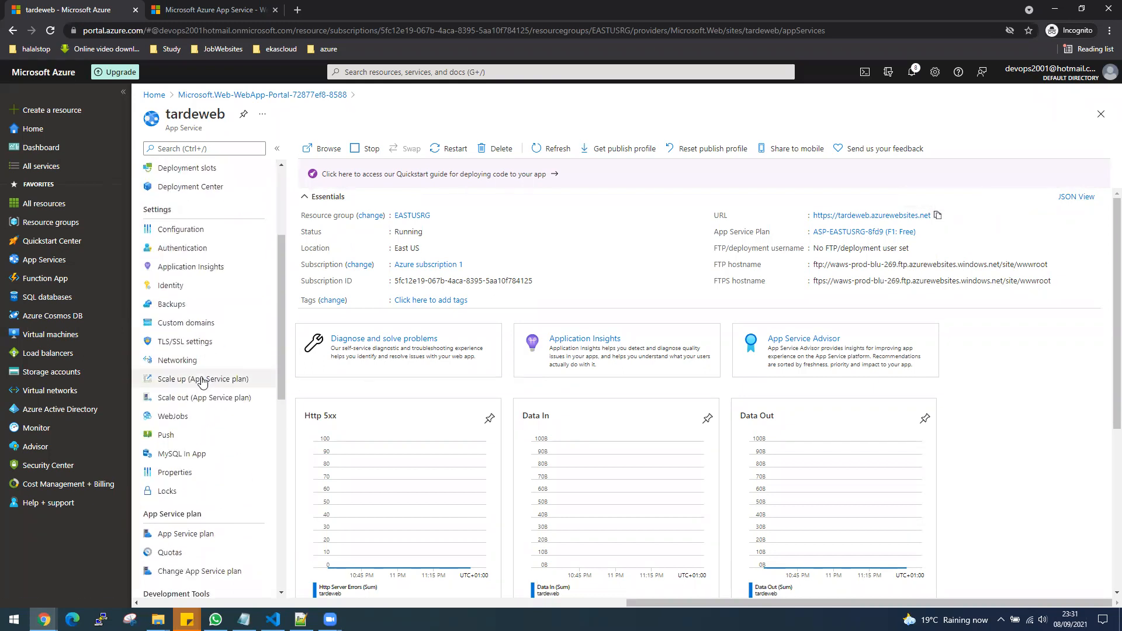
pyautogui.scroll(-3, 202, 381)
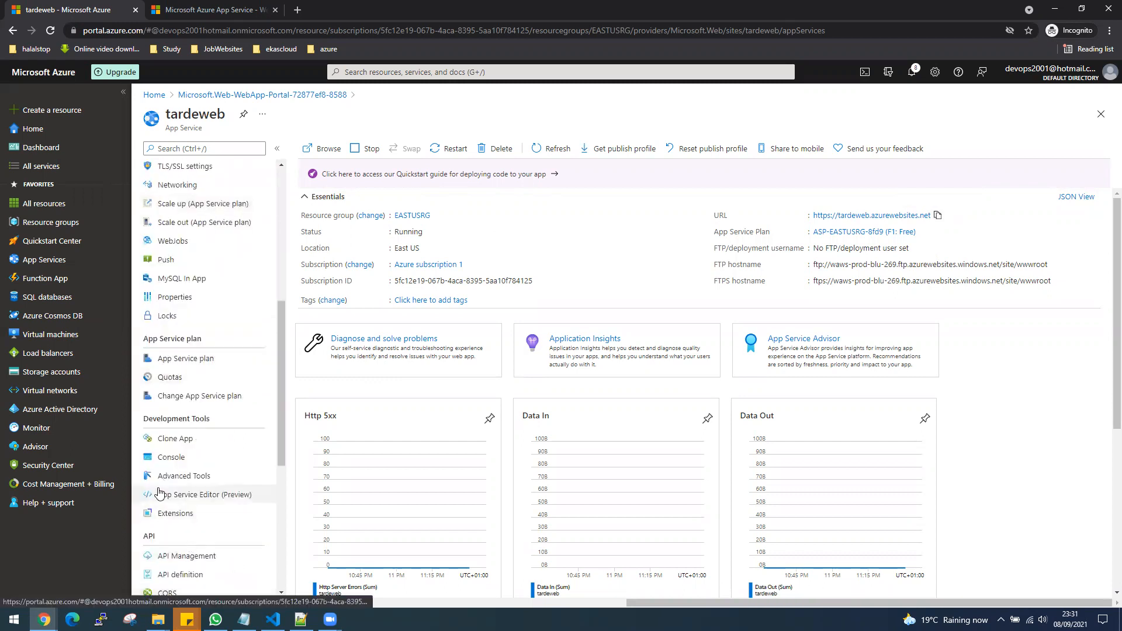
pyautogui.scroll(1, 200, 411)
pyautogui.scroll(6, 200, 411)
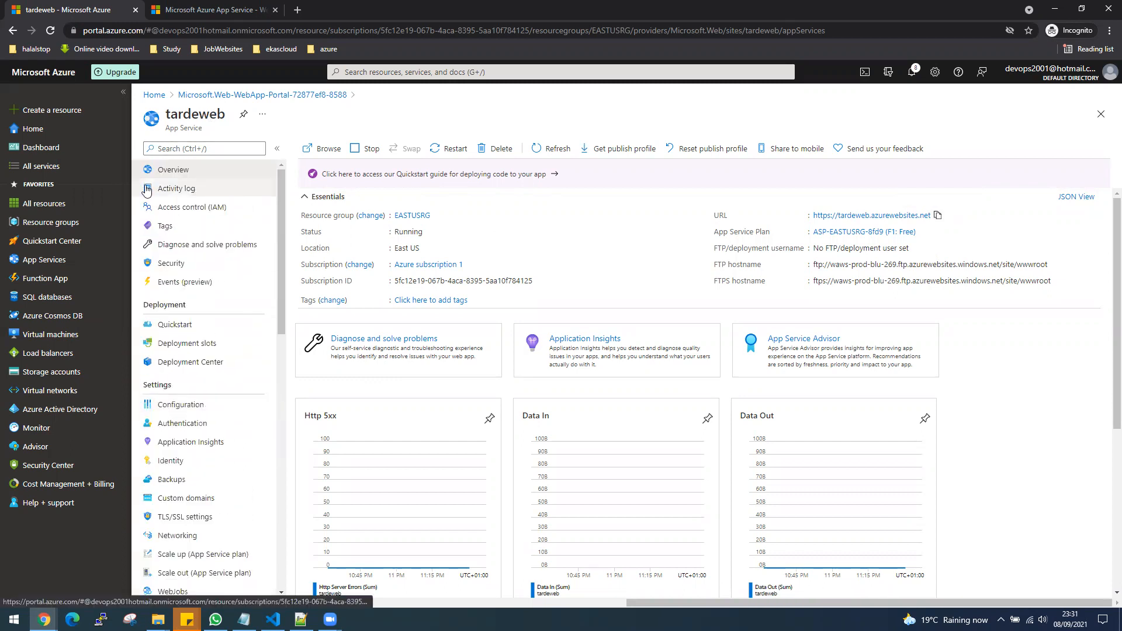
pyautogui.scroll(-3, 212, 237)
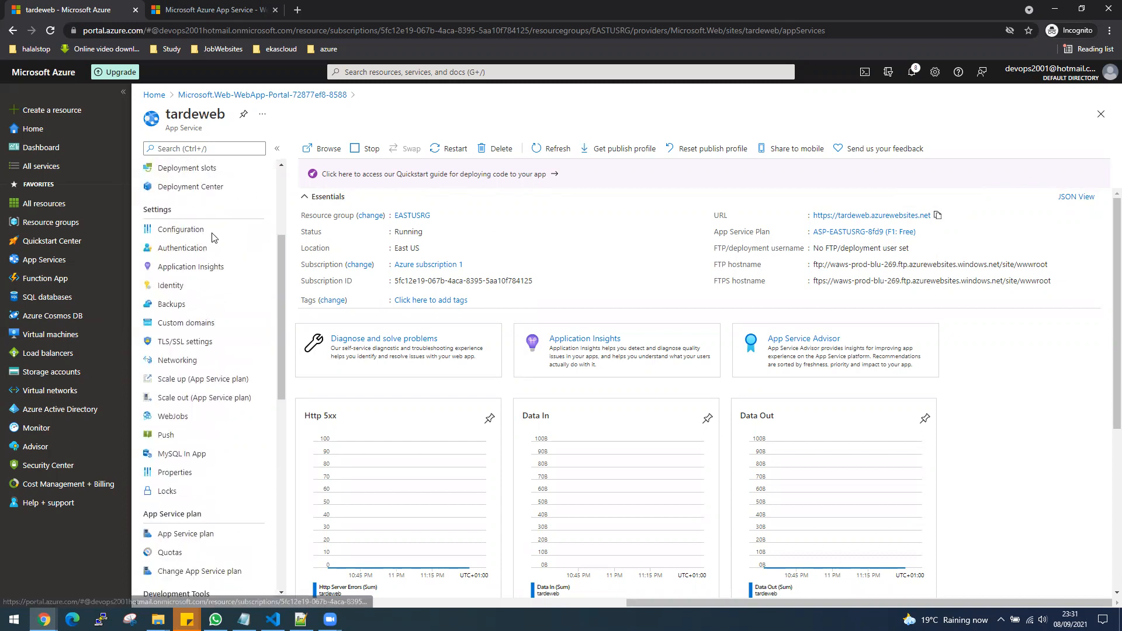
pyautogui.scroll(-1, 213, 485)
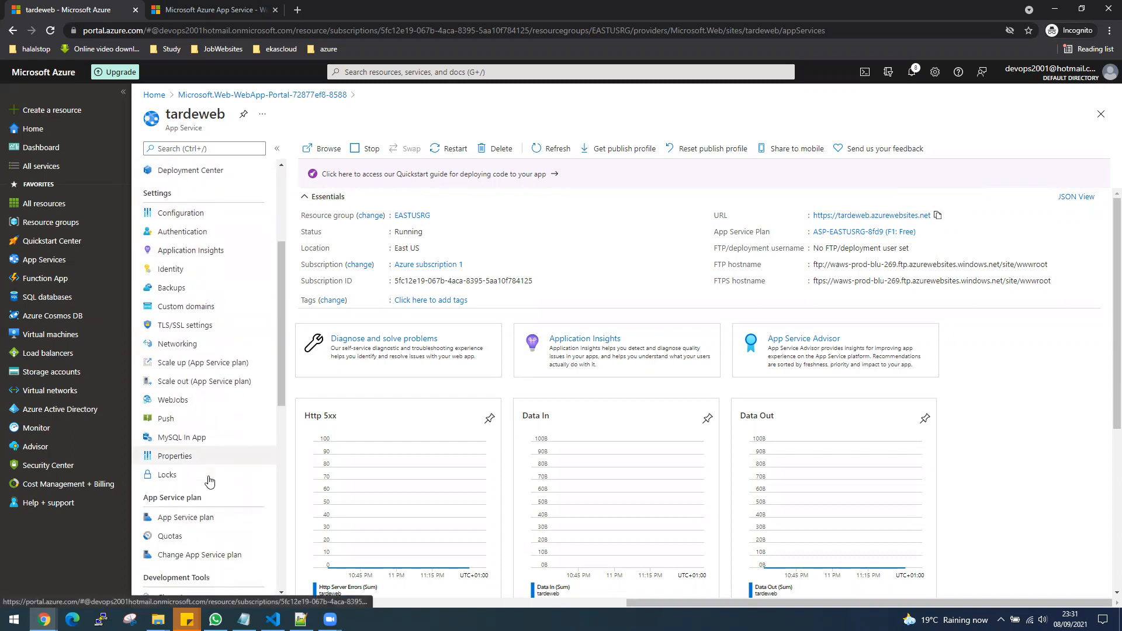
pyautogui.scroll(-1, 184, 517)
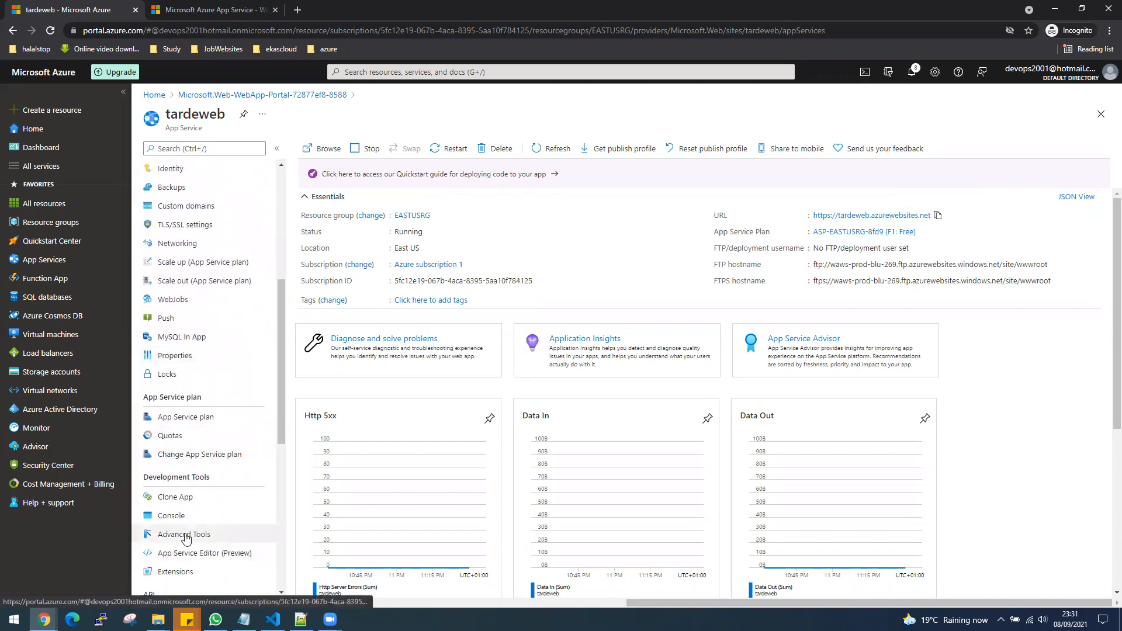
pyautogui.click(185, 542)
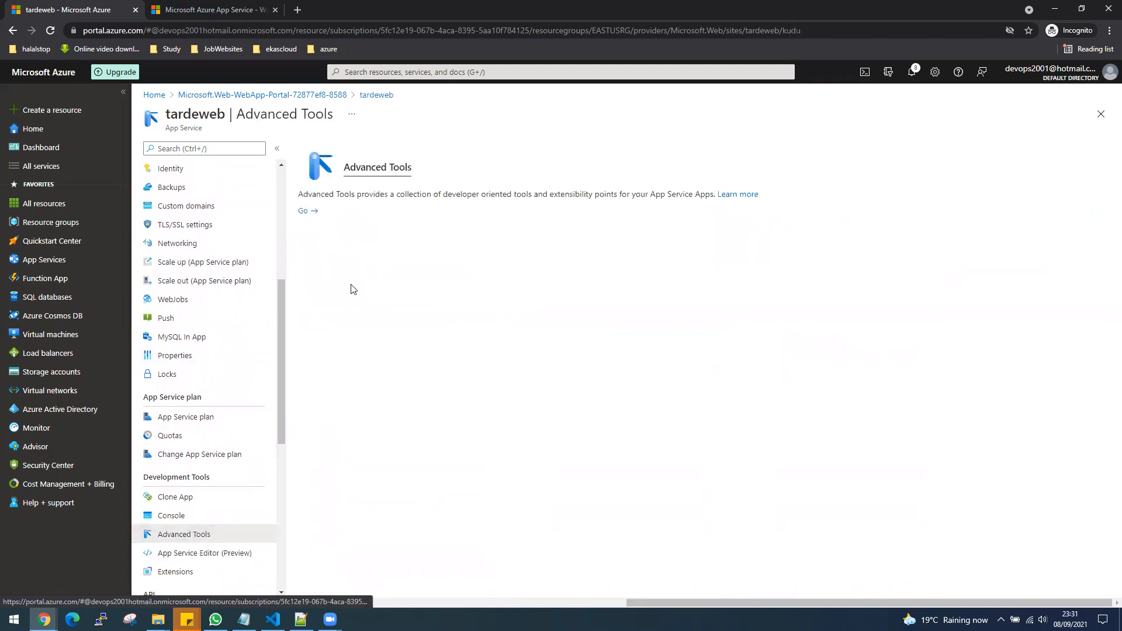
pyautogui.click(304, 212)
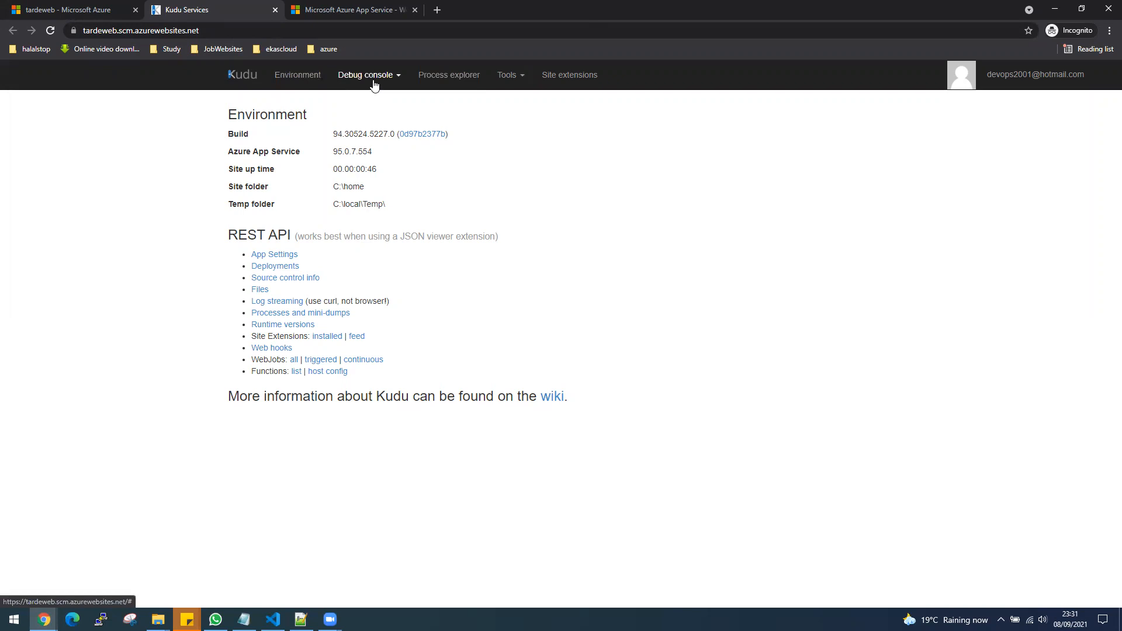
# Start the PowerShell debug console in Kudu and go to the site/wwwroot folder
pyautogui.click(346, 81)
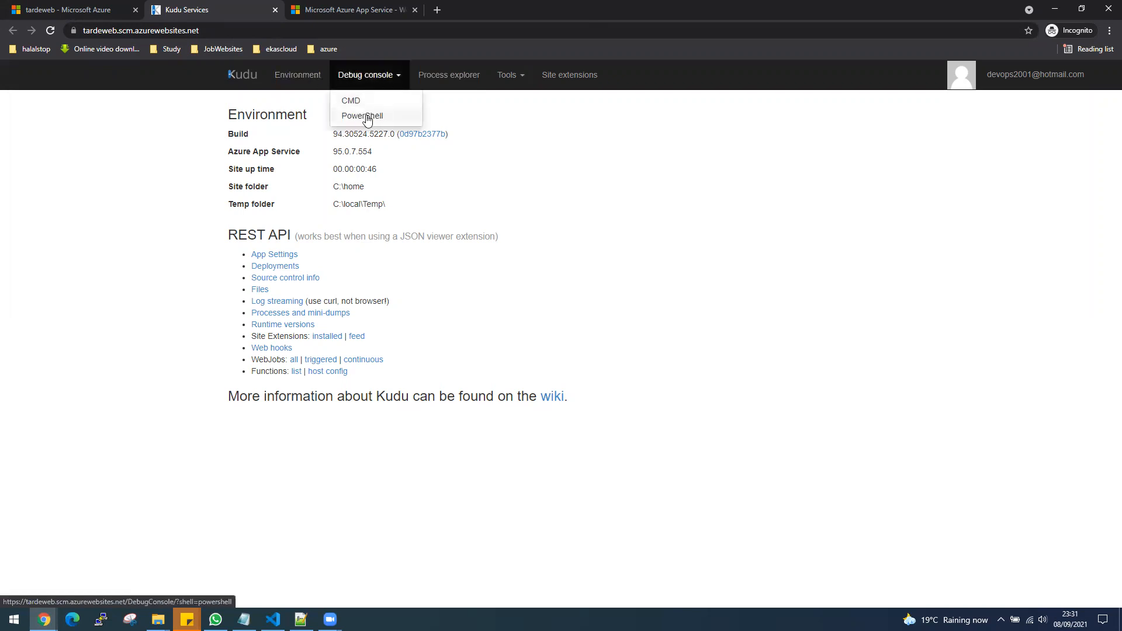
pyautogui.click(357, 119)
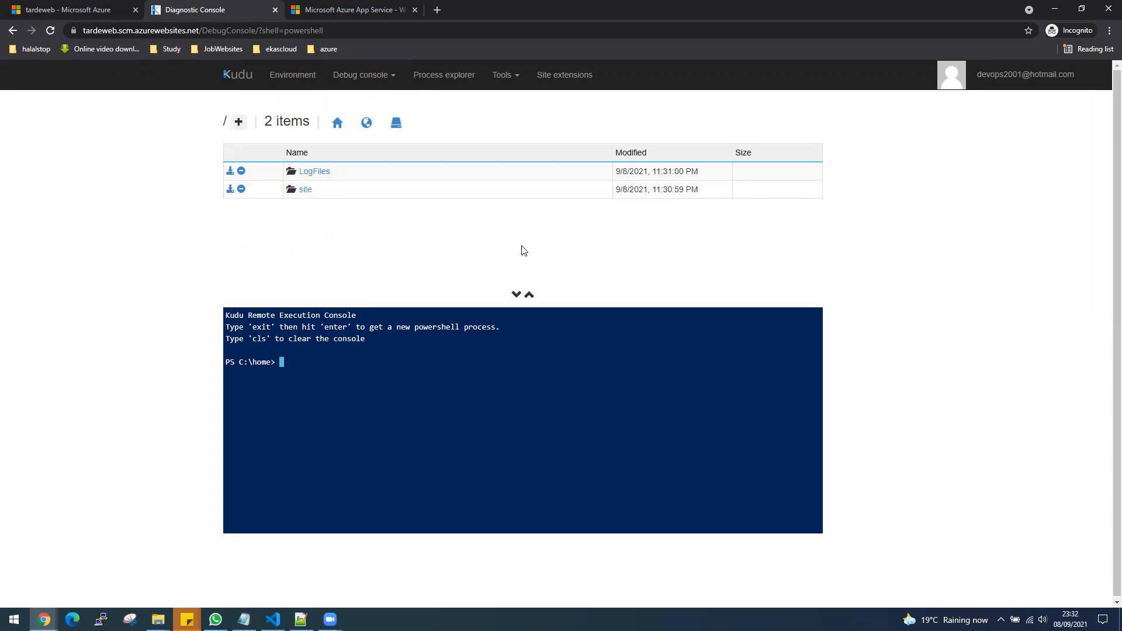
pyautogui.click(303, 190)
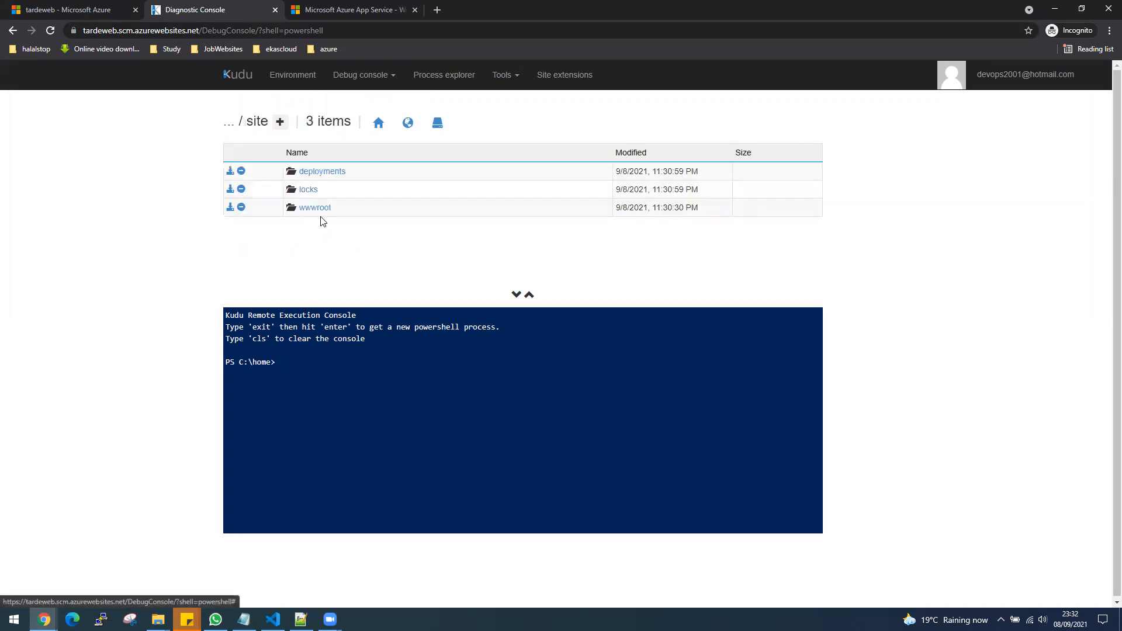
pyautogui.click(319, 212)
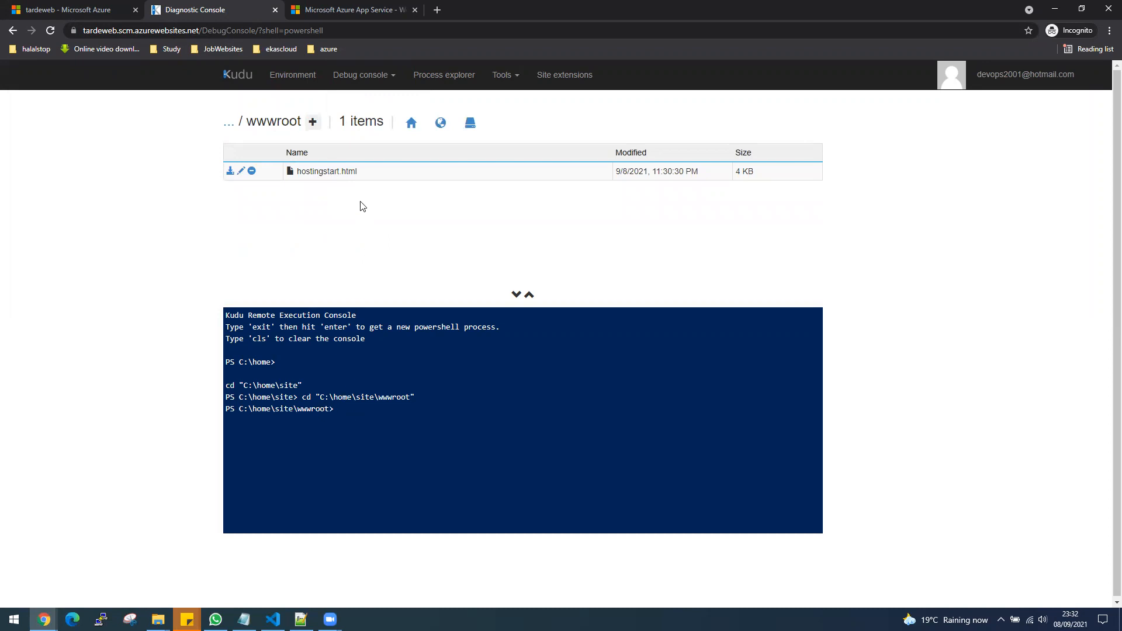
# Open hostingstart.html for editing and copy all of its HTML
pyautogui.click(242, 173)
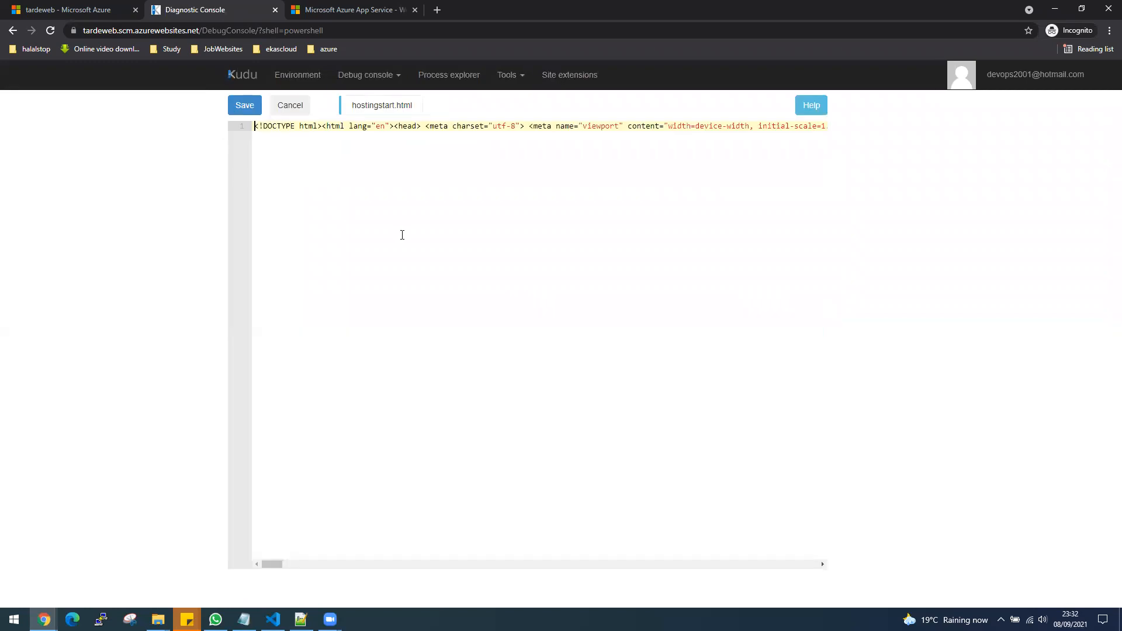
pyautogui.hotkey('ctrl', 'a')
pyautogui.rightClick(436, 132)
pyautogui.click(459, 172)
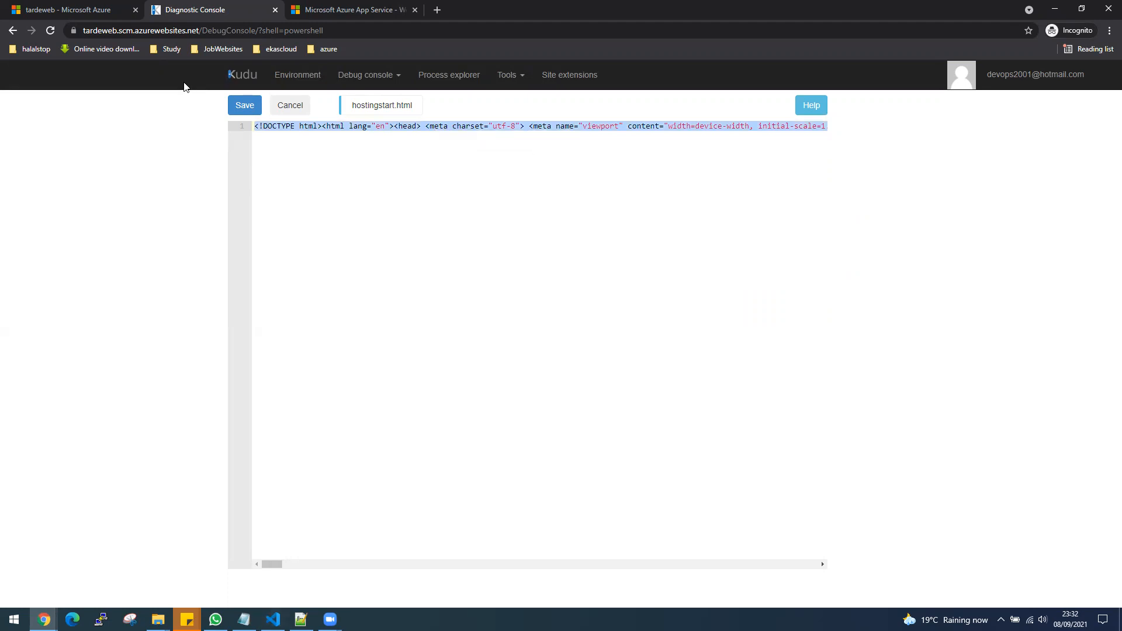
# Highlight the main heading on the live site, and paste the copied HTML into a new Notepad++ document
pyautogui.click(321, 18)
pyautogui.moveTo(57, 223); pyautogui.dragTo(271, 222)
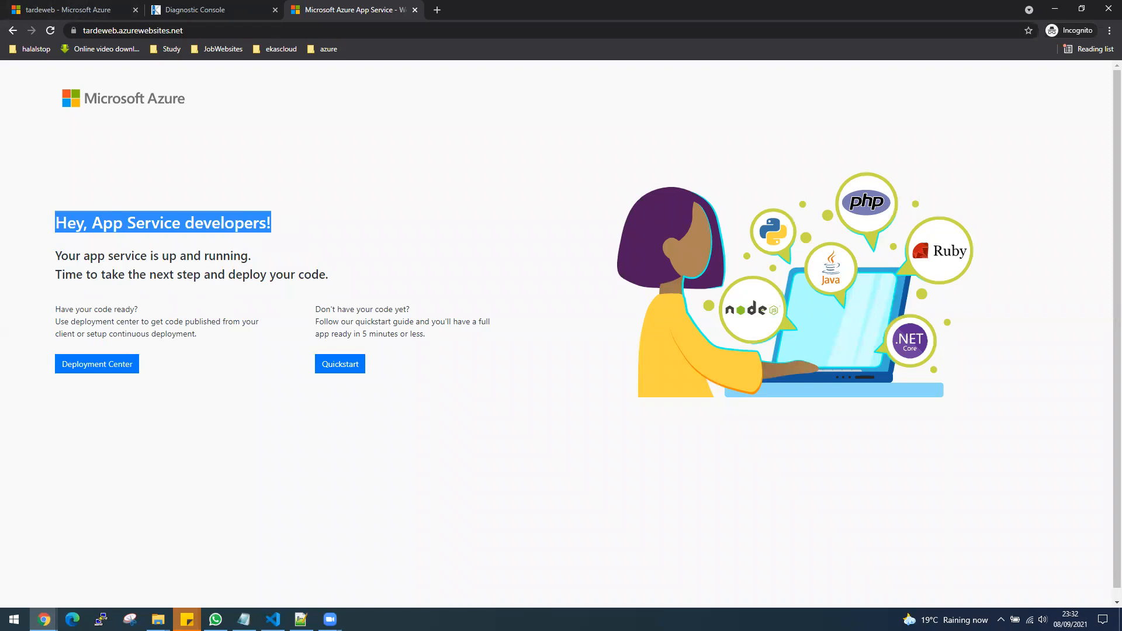
pyautogui.click(301, 619)
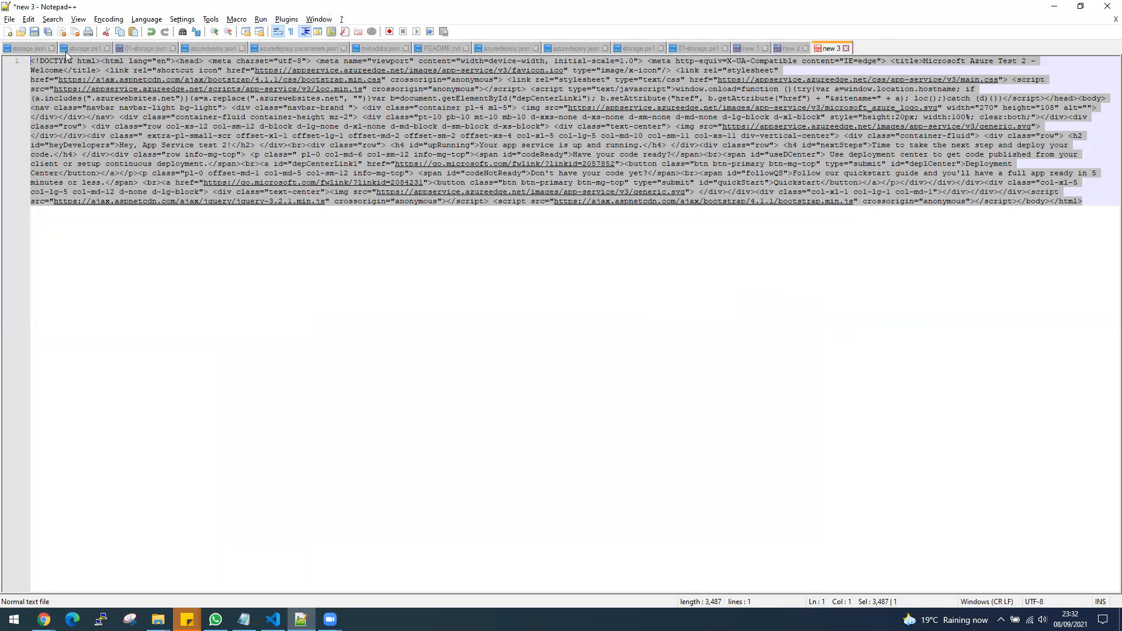
pyautogui.hotkey('ctrl', 'n')
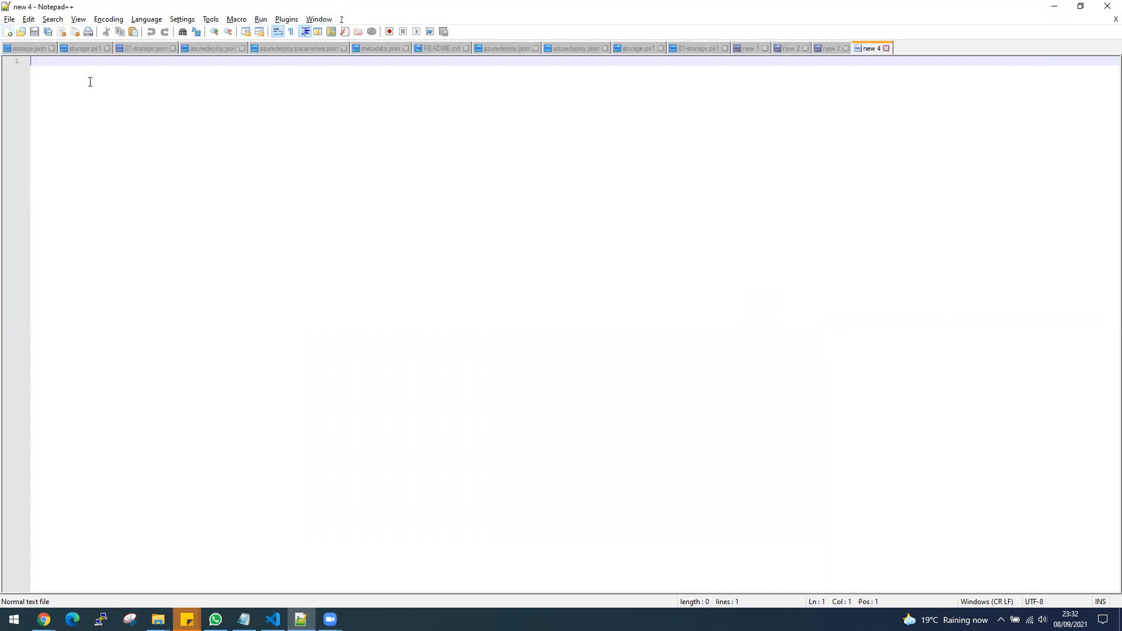
pyautogui.hotkey('ctrl', 'v')
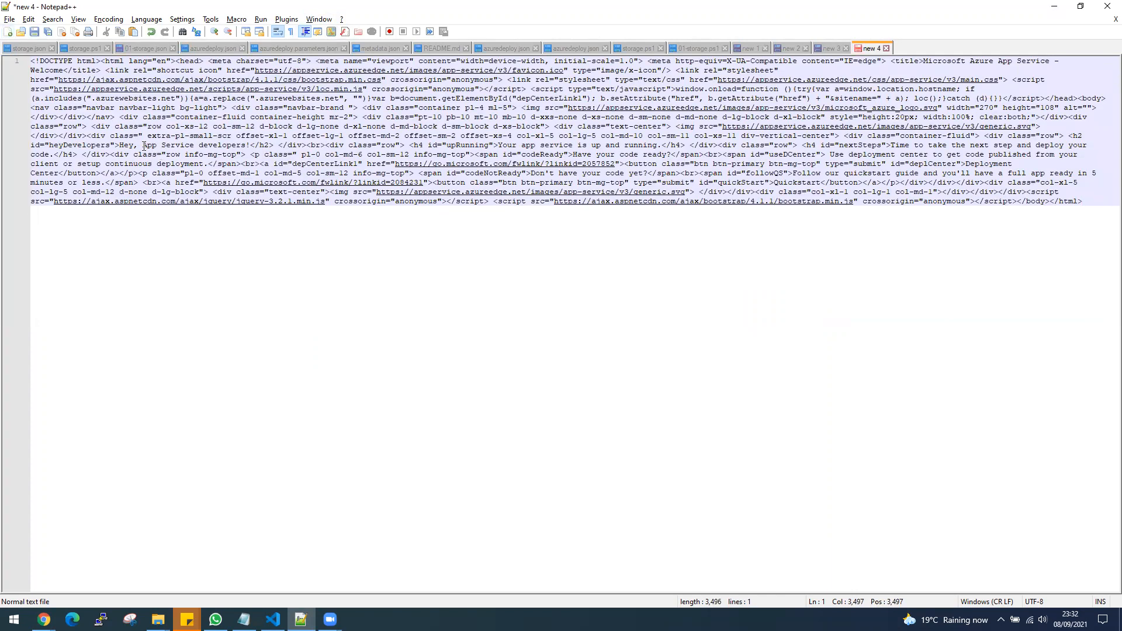
# Replace the h2 heading text in the HTML with "Hello World from my WebApp", keeping the exclamation mark
pyautogui.moveTo(119, 145); pyautogui.dragTo(246, 146)
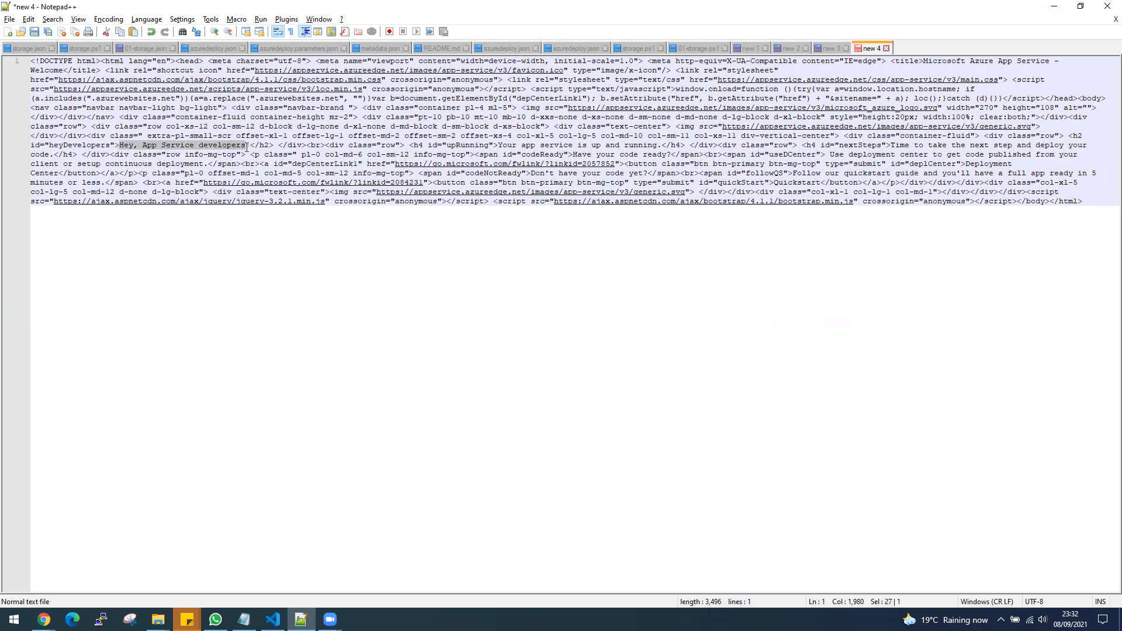
pyautogui.write('Hello')
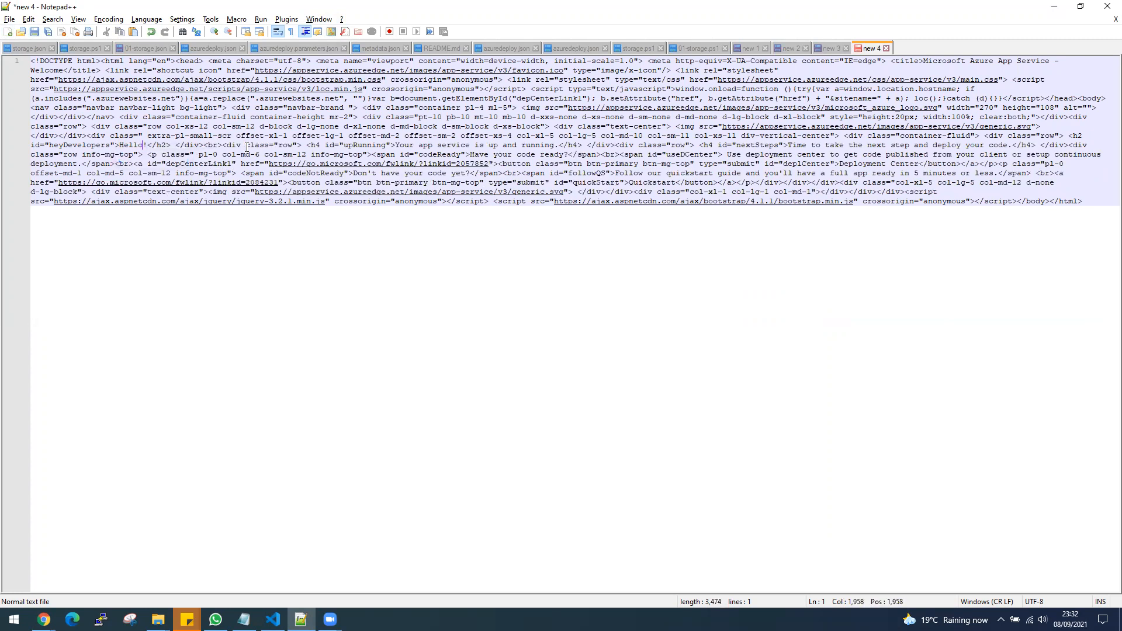
pyautogui.write(' World f')
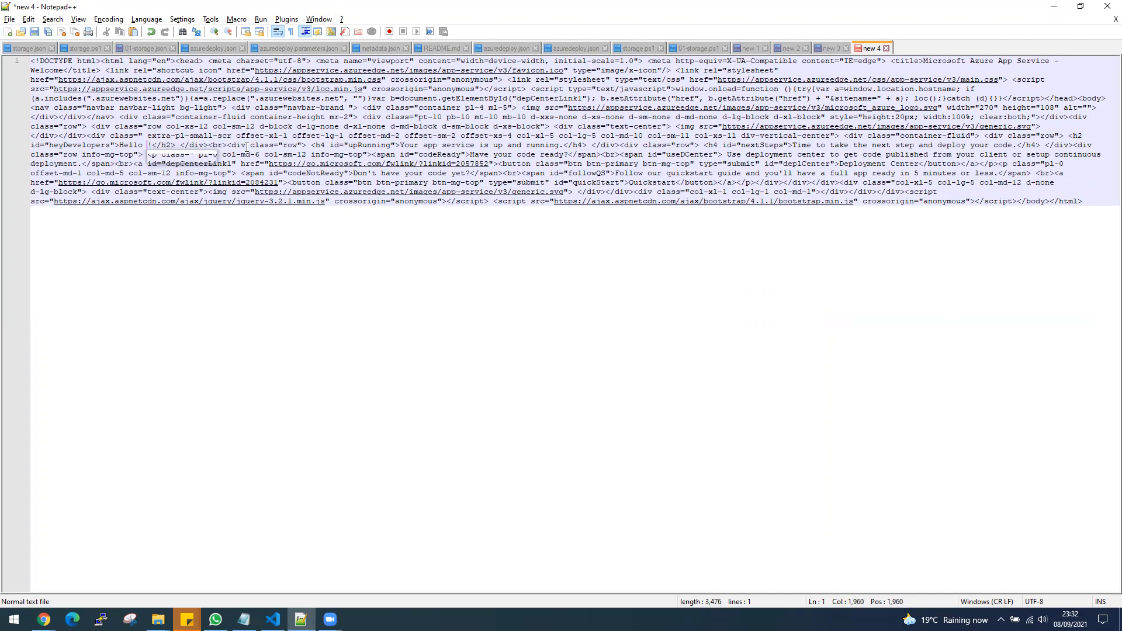
pyautogui.write('rom my ')
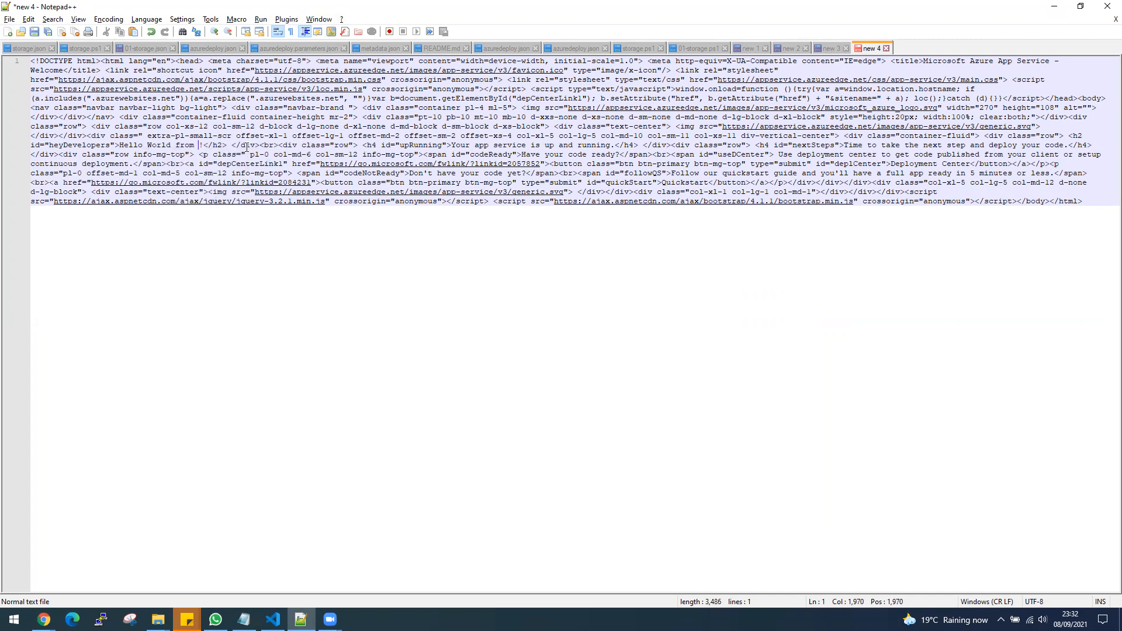
pyautogui.write('WebApp')
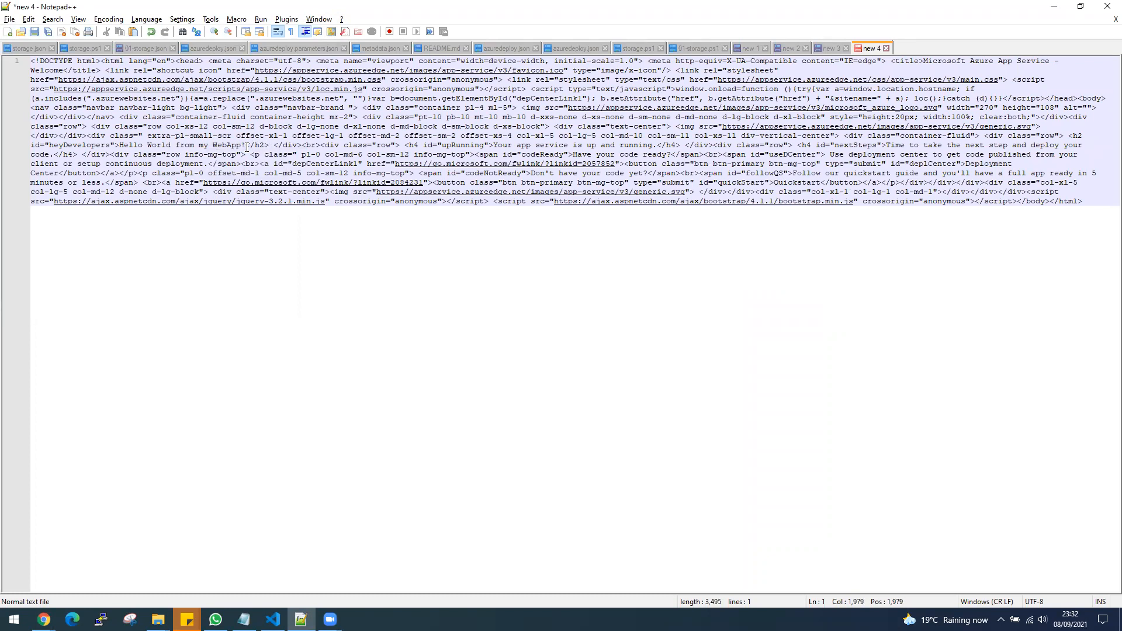
# Copy the entire edited HTML, switch to Kudu in Chrome, replace the contents of hostingstart.html with it and save the file
pyautogui.hotkey('ctrl', 'a')
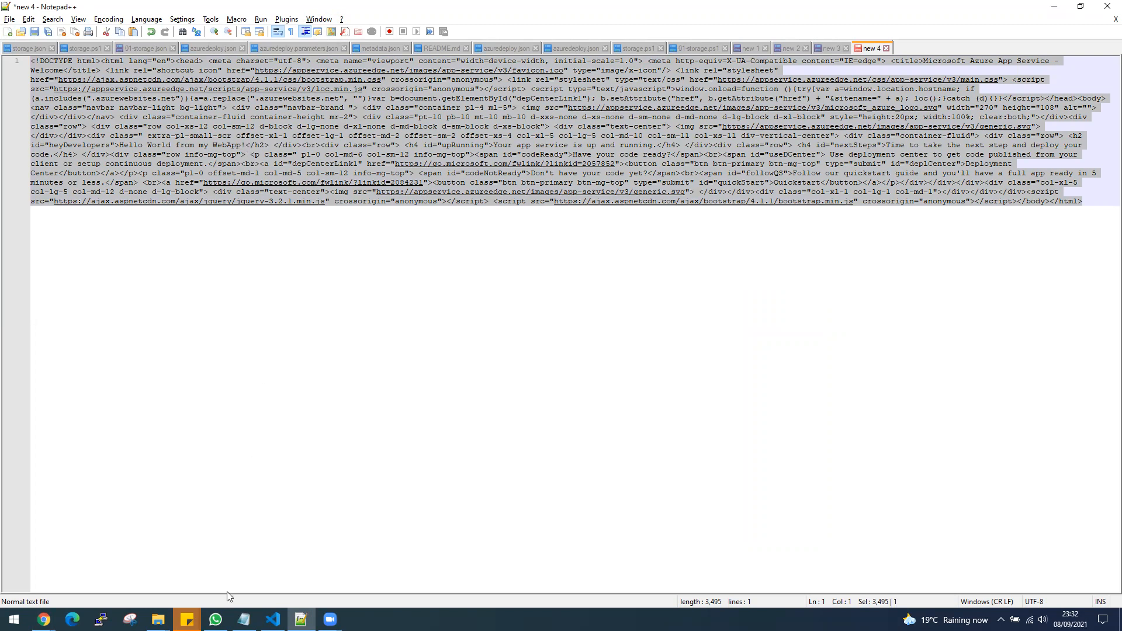
pyautogui.moveTo(273, 617)
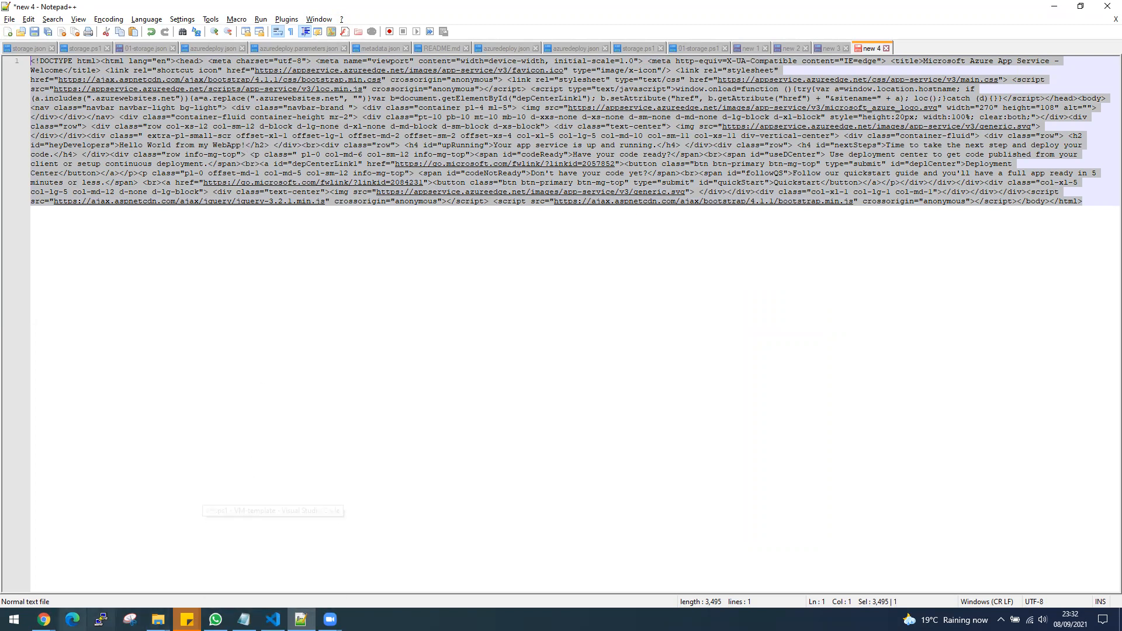
pyautogui.moveTo(44, 618)
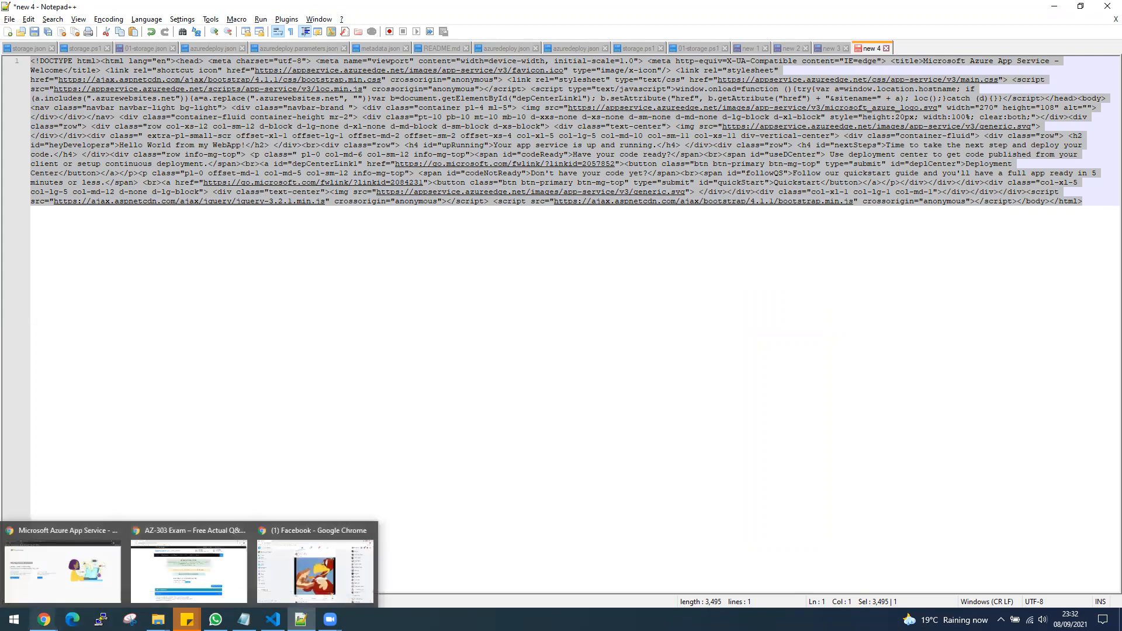
pyautogui.click(62, 566)
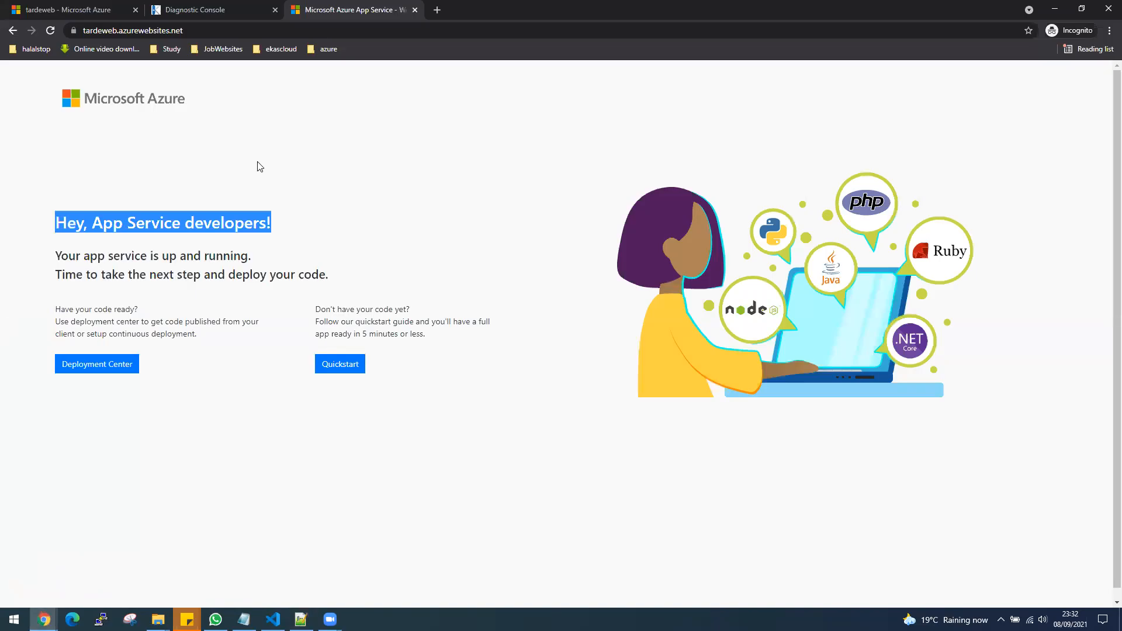
pyautogui.click(193, 10)
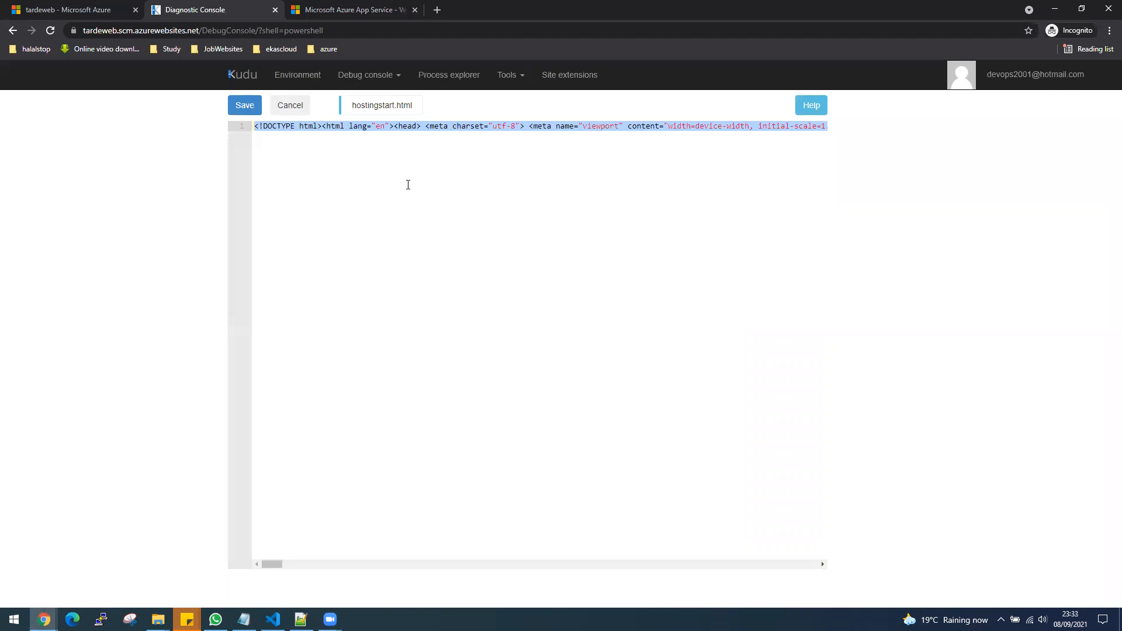
pyautogui.press('BackSpace')
pyautogui.hotkey('ctrl', 'v')
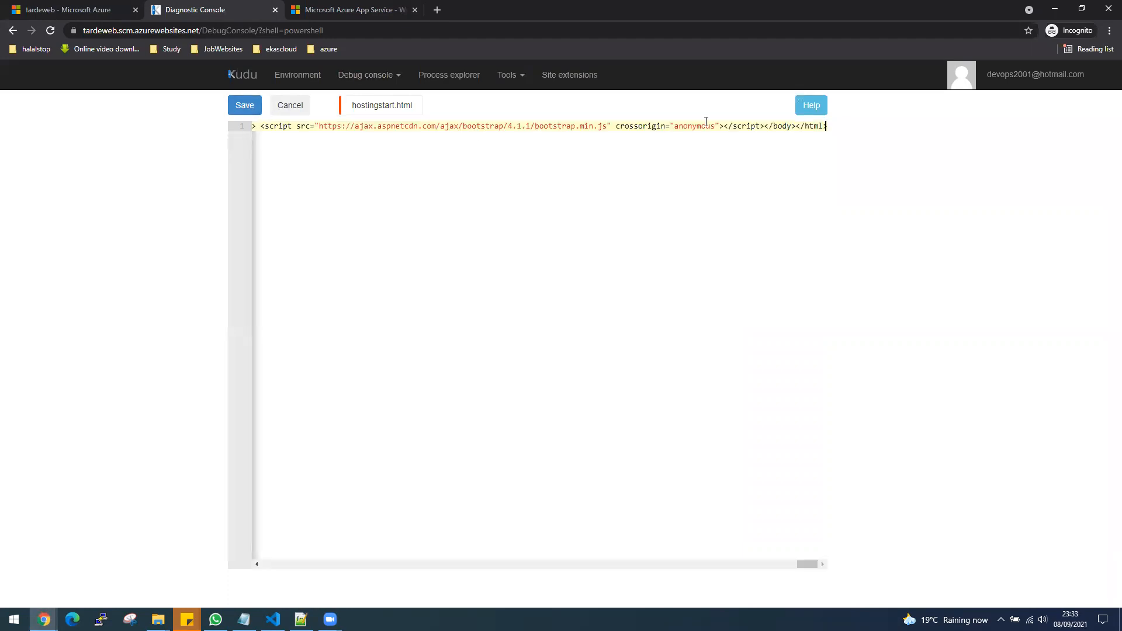
pyautogui.click(242, 106)
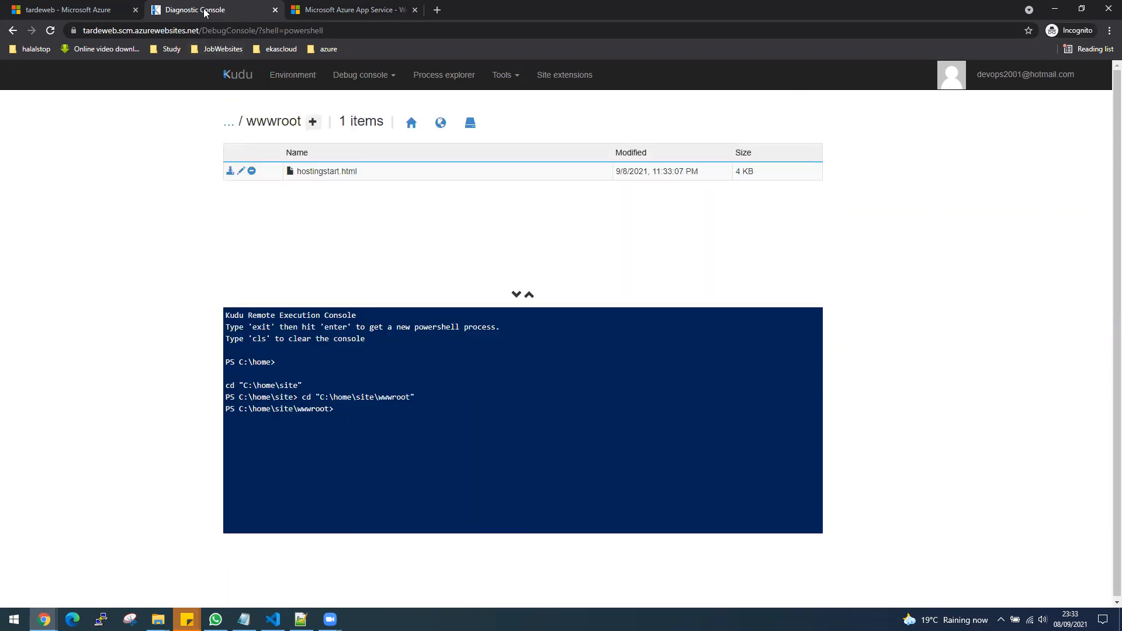
# Reload the live tardeweb site and highlight its main heading to check the edited text
pyautogui.click(291, 11)
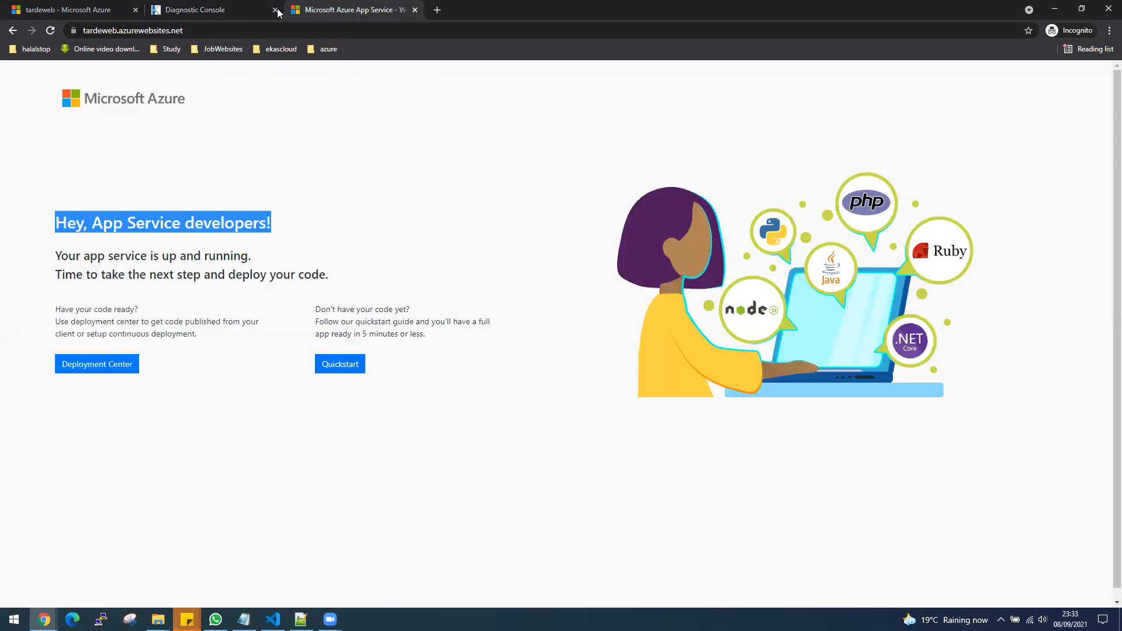
pyautogui.click(50, 30)
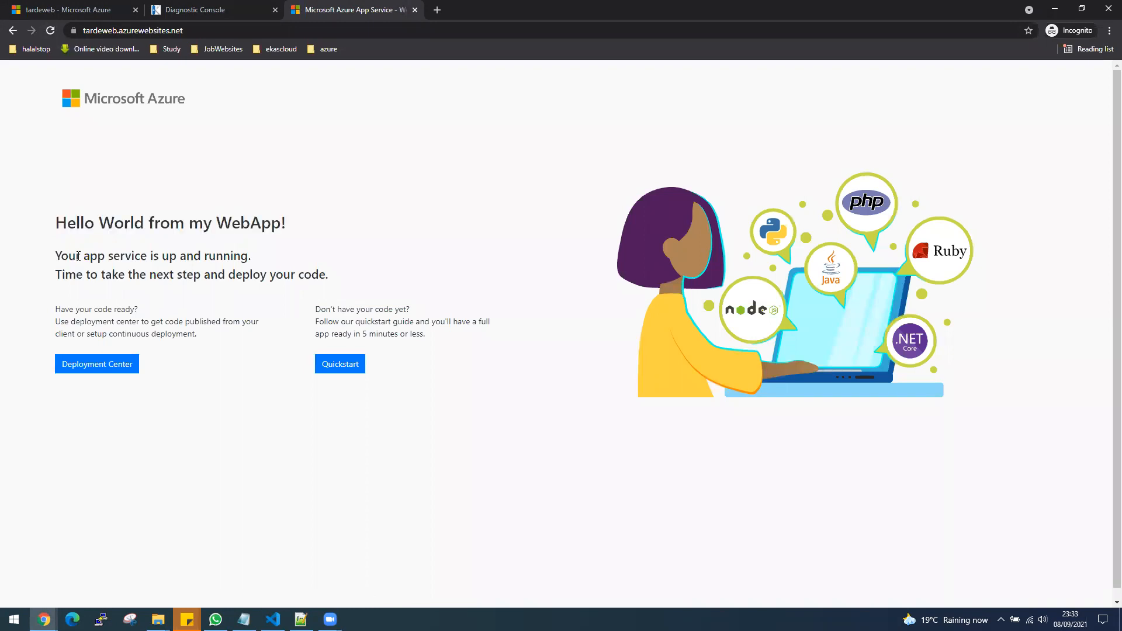
pyautogui.moveTo(58, 223); pyautogui.dragTo(330, 225)
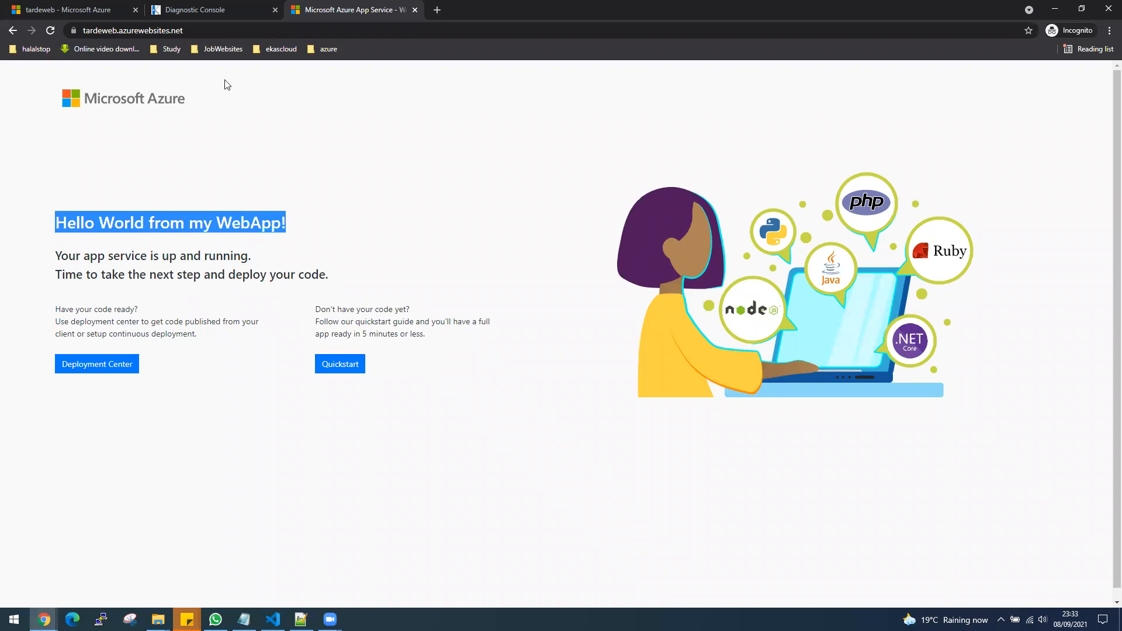
# From tardeweb's deployment slots page in the Azure portal, upgrade the App Service plan to the Production S1 pricing tier
pyautogui.click(62, 10)
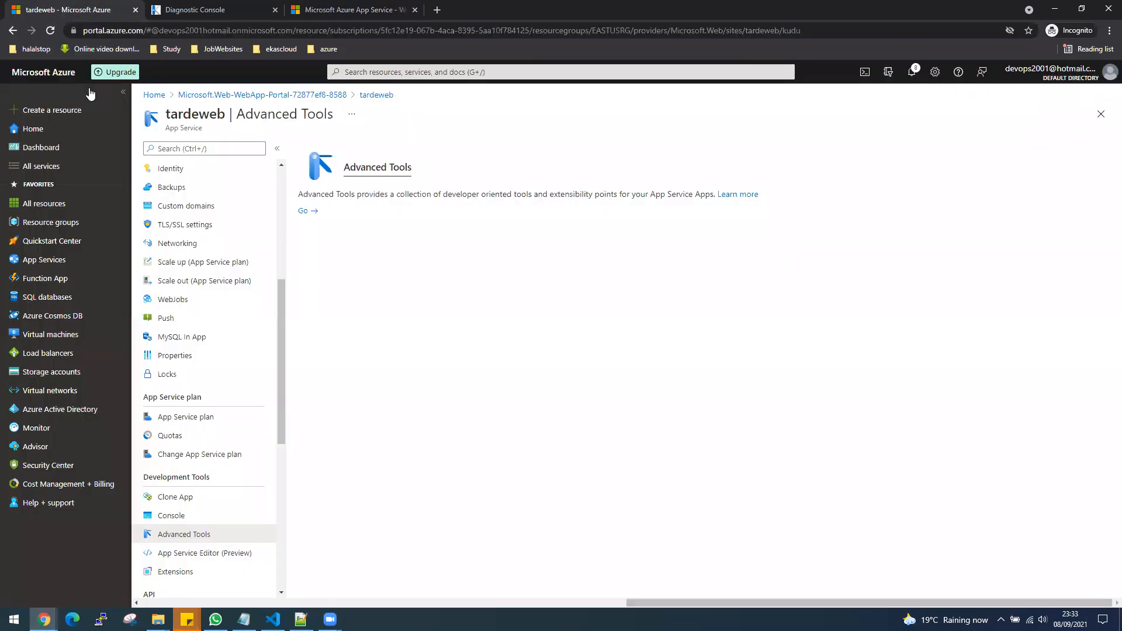
pyautogui.scroll(5, 280, 368)
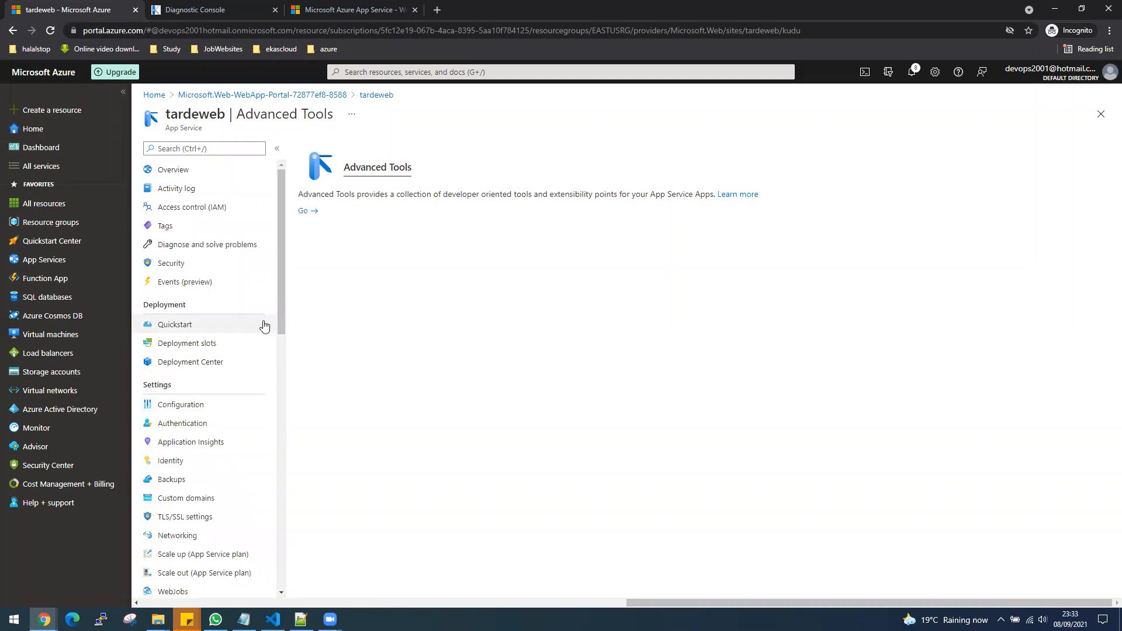
pyautogui.click(210, 345)
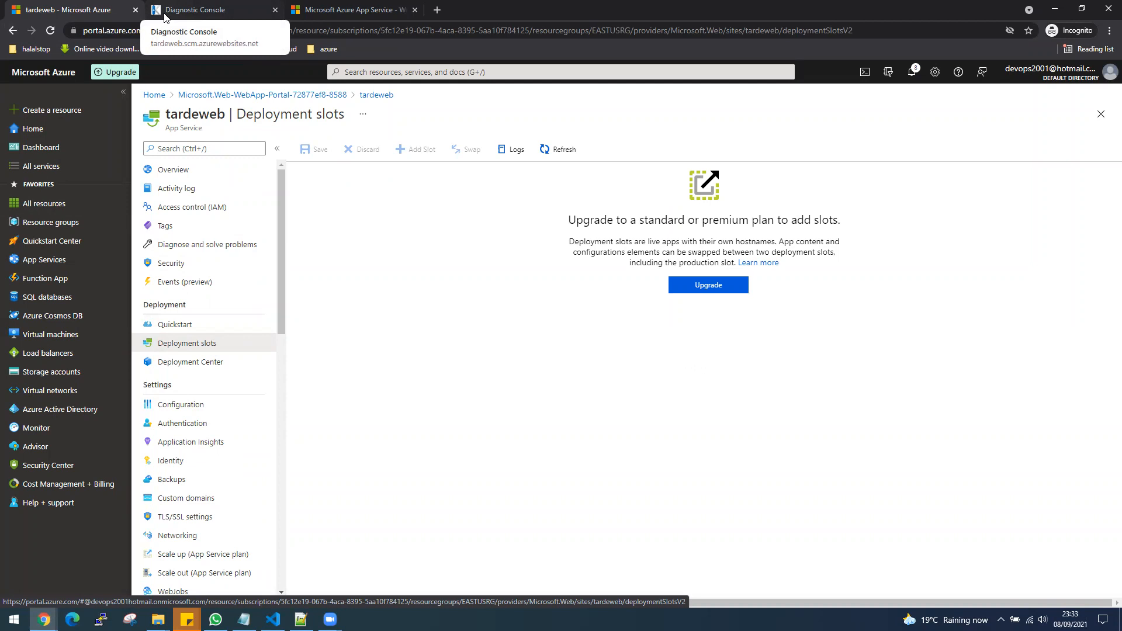
pyautogui.click(706, 285)
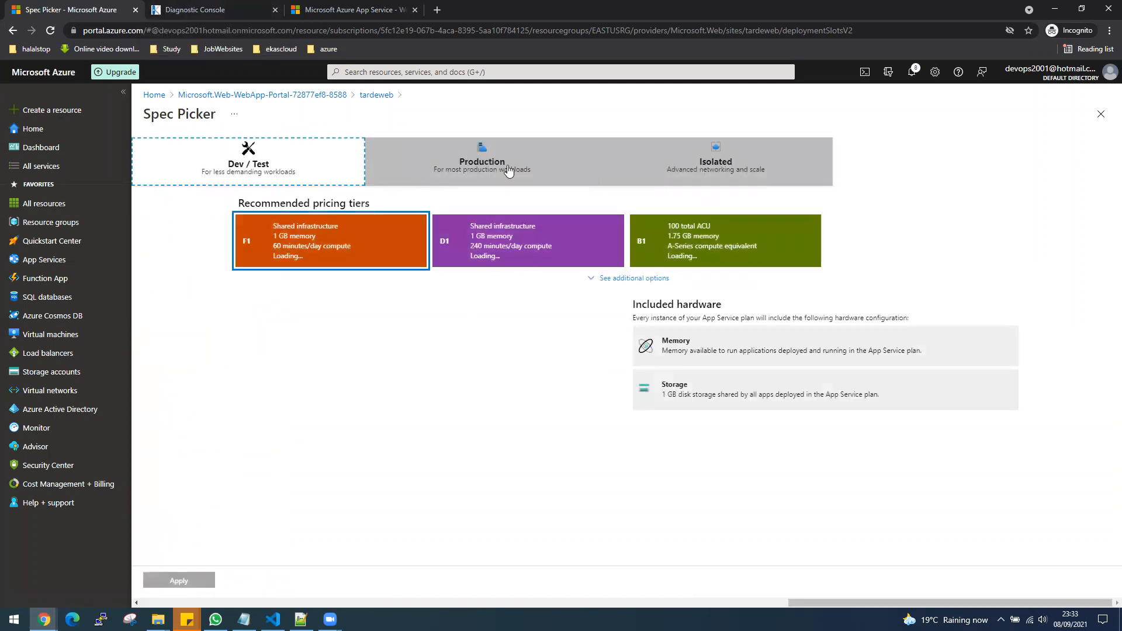
pyautogui.click(482, 167)
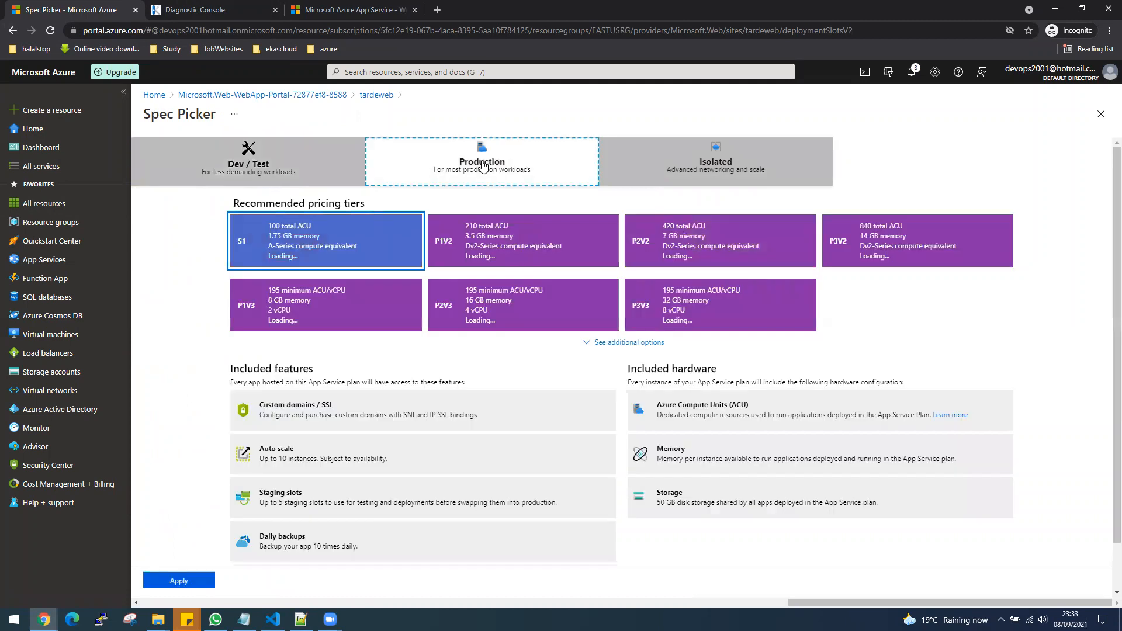
pyautogui.click(179, 580)
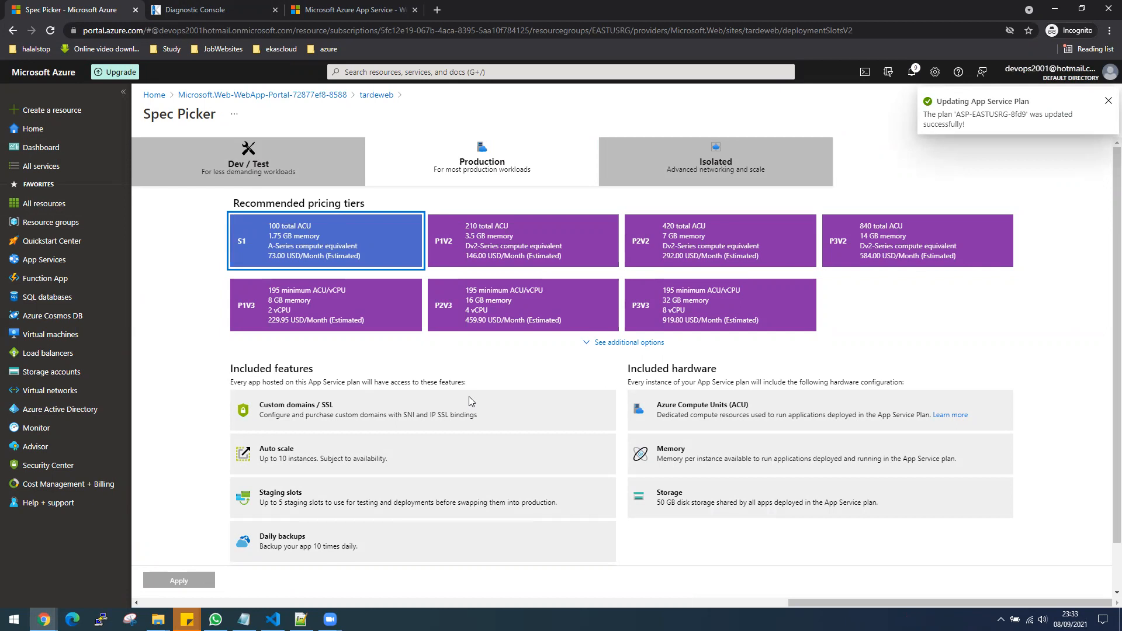
# Go back through the portal home to tardeweb's deployment slots, and look at the live production site once more
pyautogui.click(266, 95)
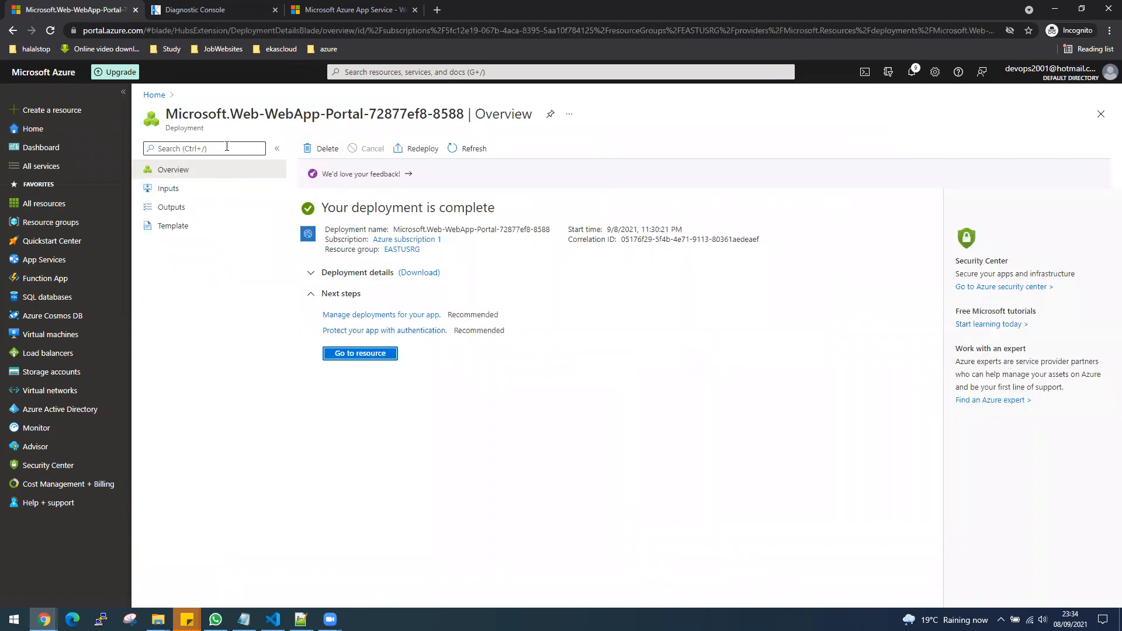
pyautogui.click(154, 95)
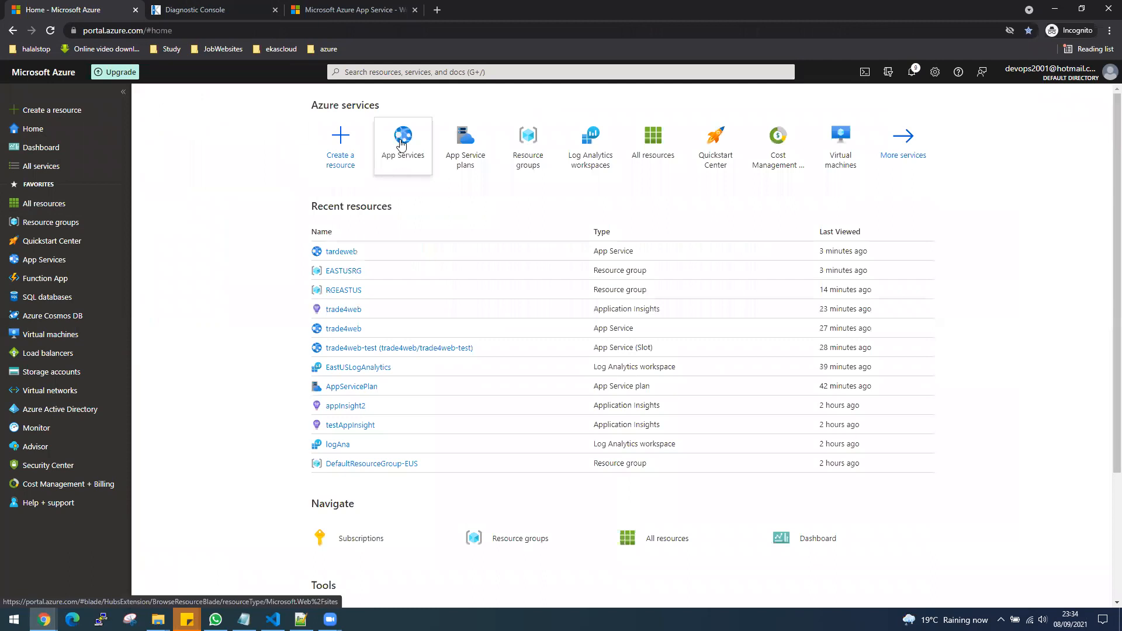
pyautogui.click(339, 255)
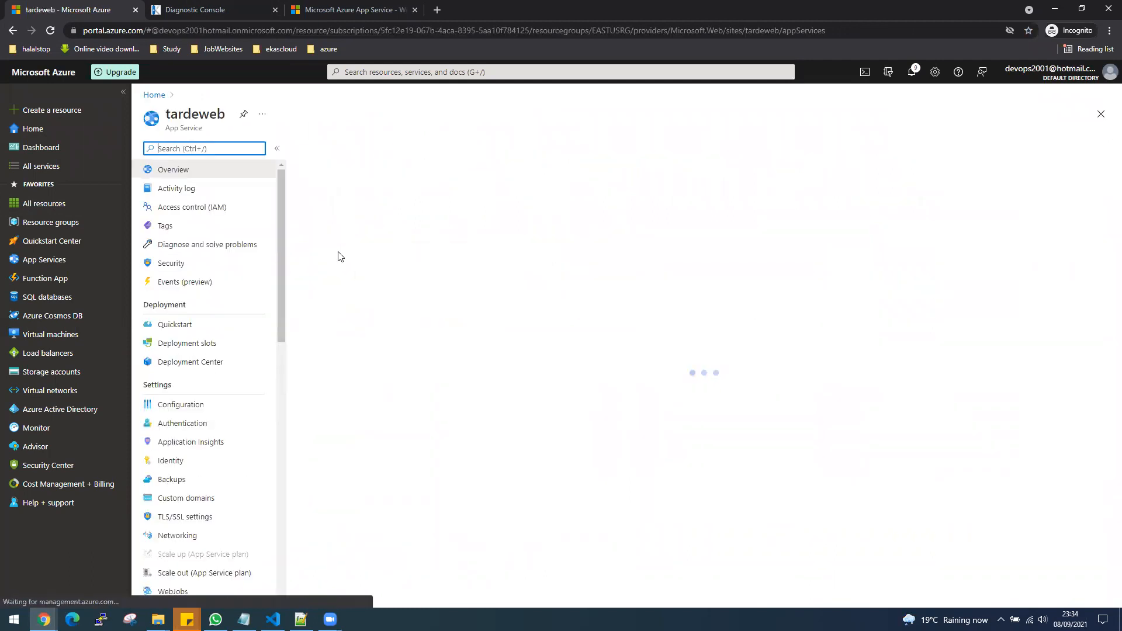
pyautogui.click(176, 344)
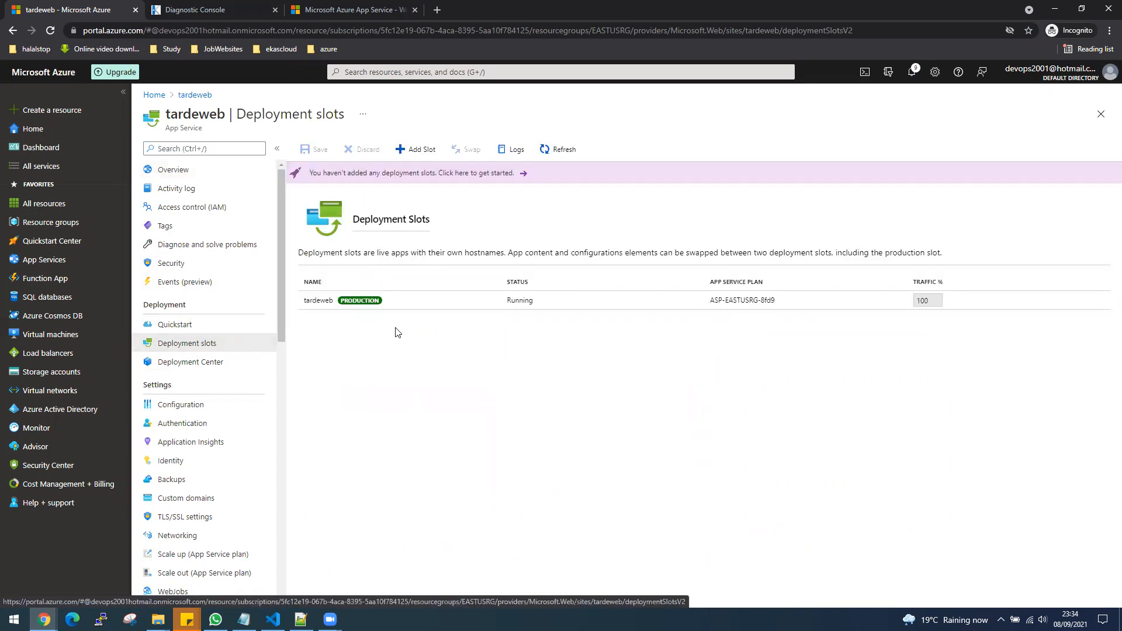
pyautogui.click(307, 12)
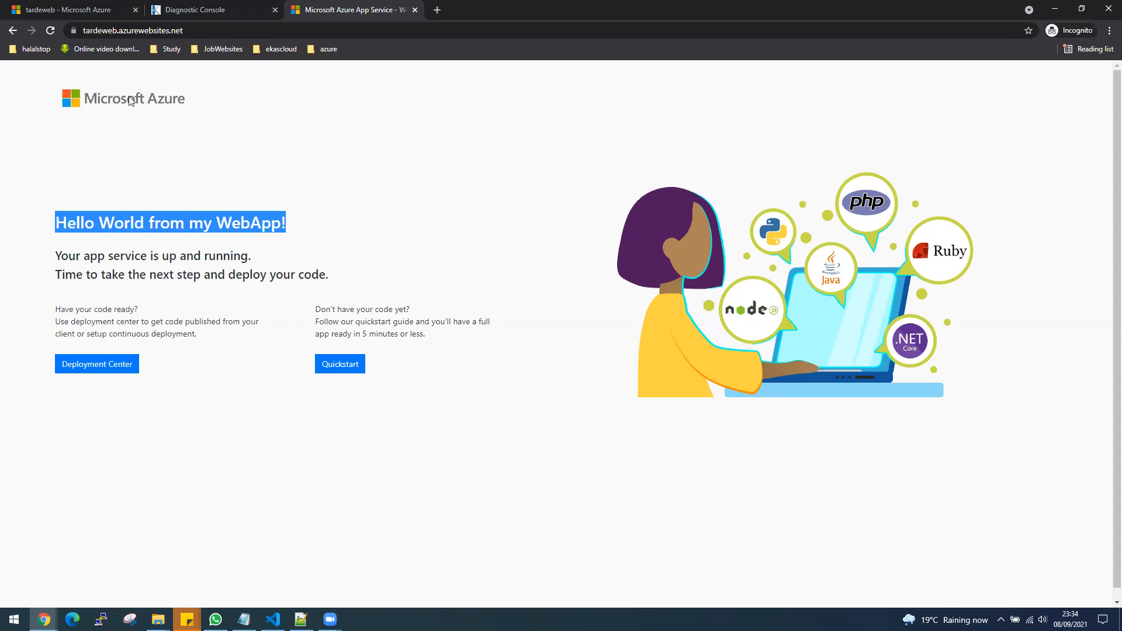
pyautogui.click(79, 7)
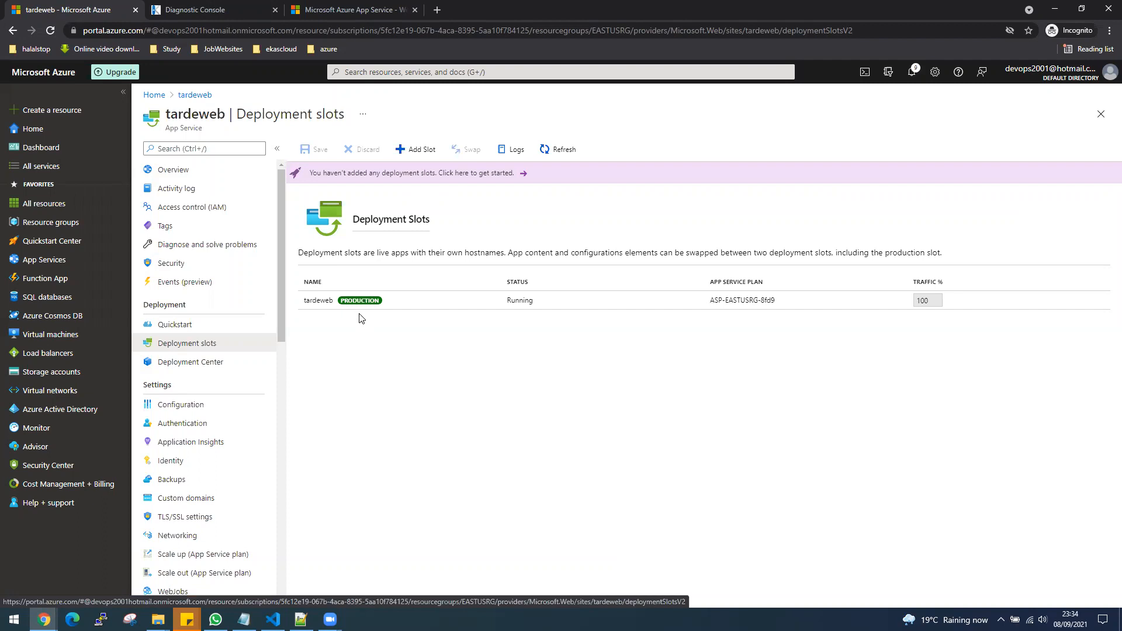
# Add a deployment slot named "tradewebtest" that clones its settings from tardeweb, and close the form
pyautogui.click(417, 153)
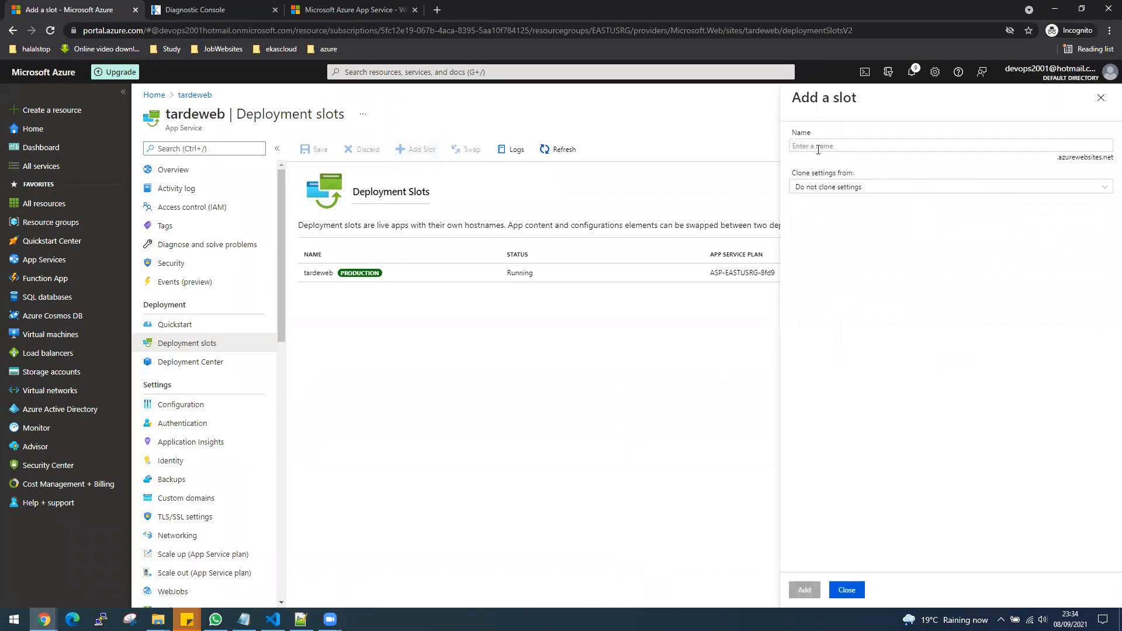
pyautogui.click(818, 150)
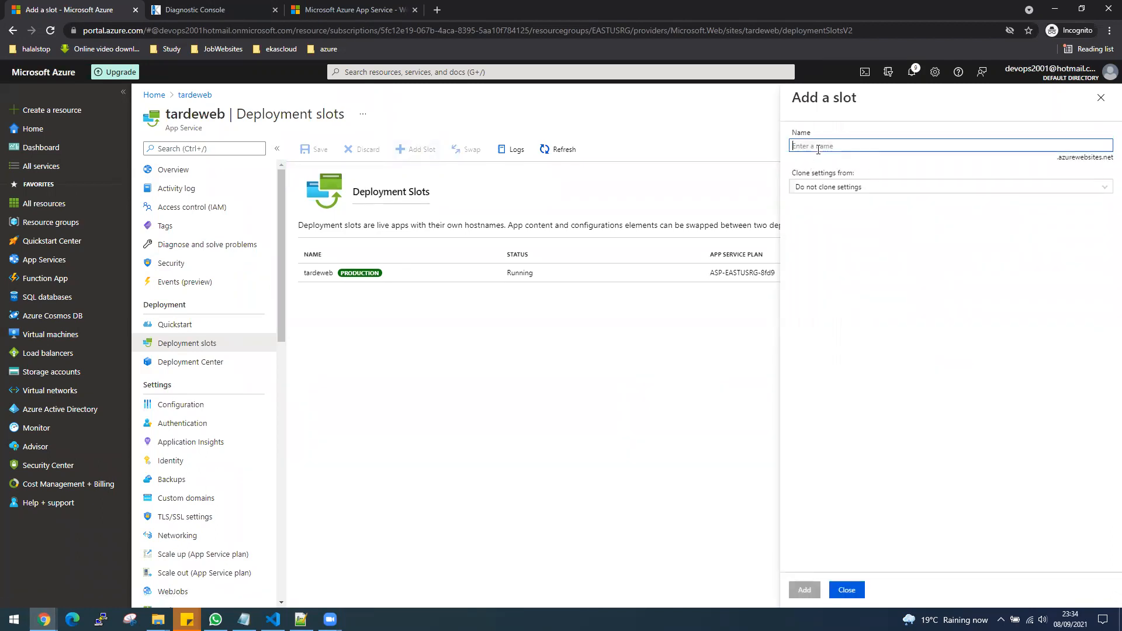
pyautogui.write('t')
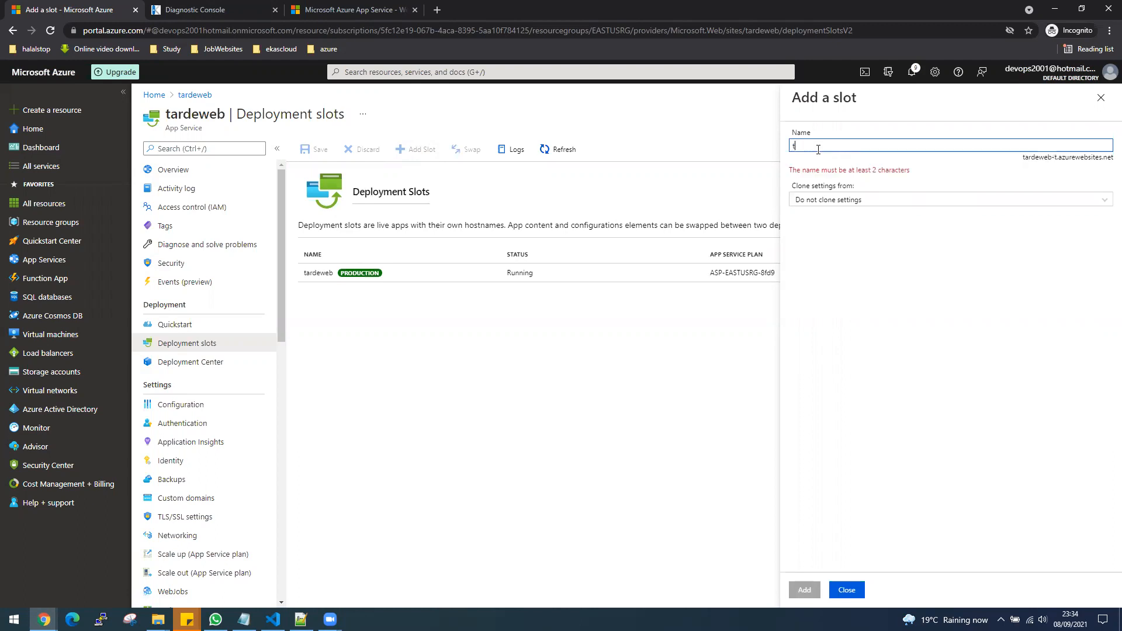
pyautogui.write('radeweb')
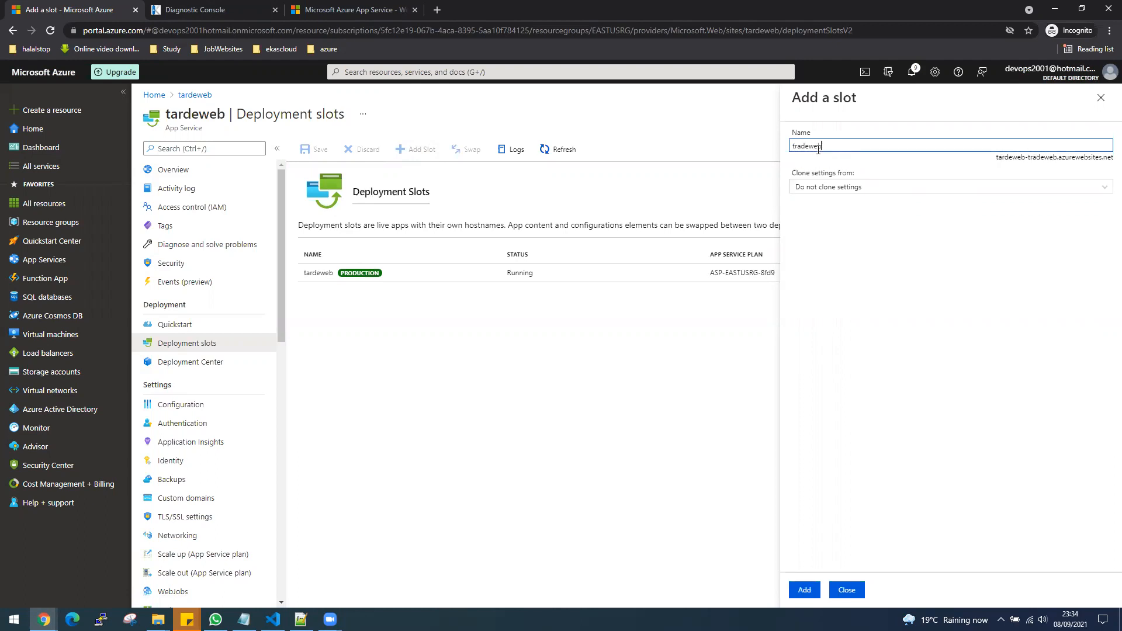
pyautogui.write('test')
pyautogui.click(828, 193)
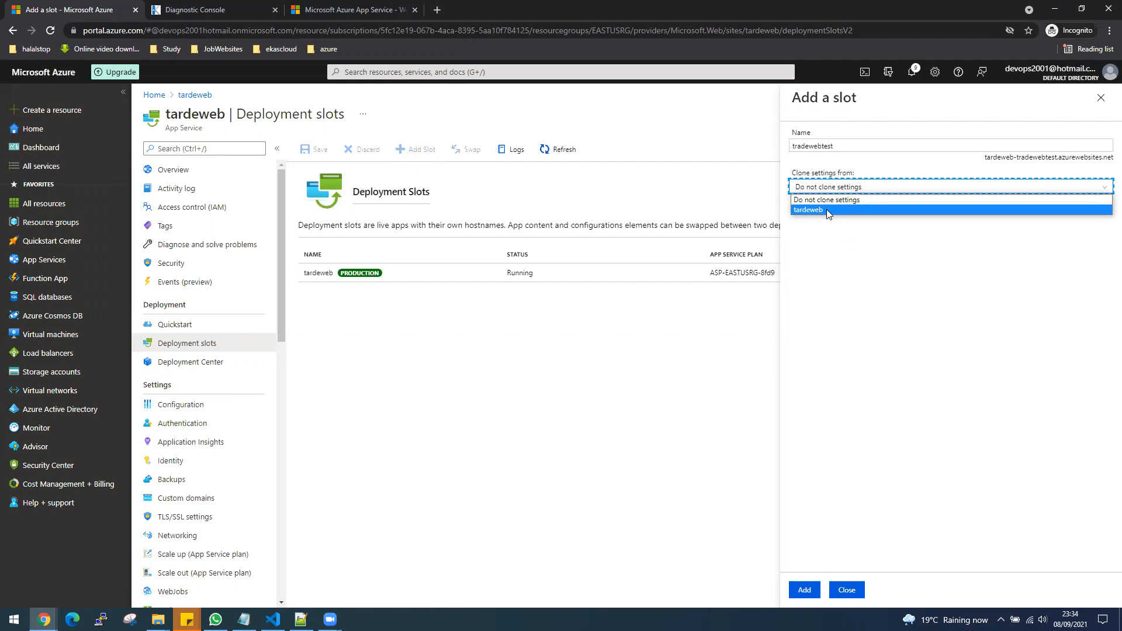
pyautogui.click(826, 209)
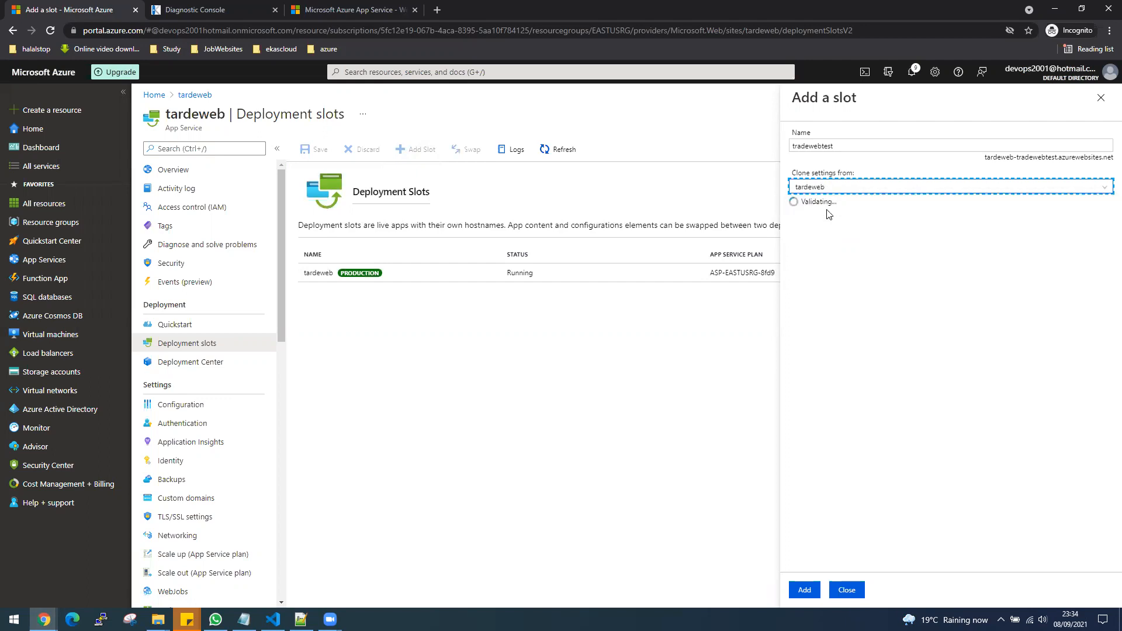
pyautogui.click(796, 588)
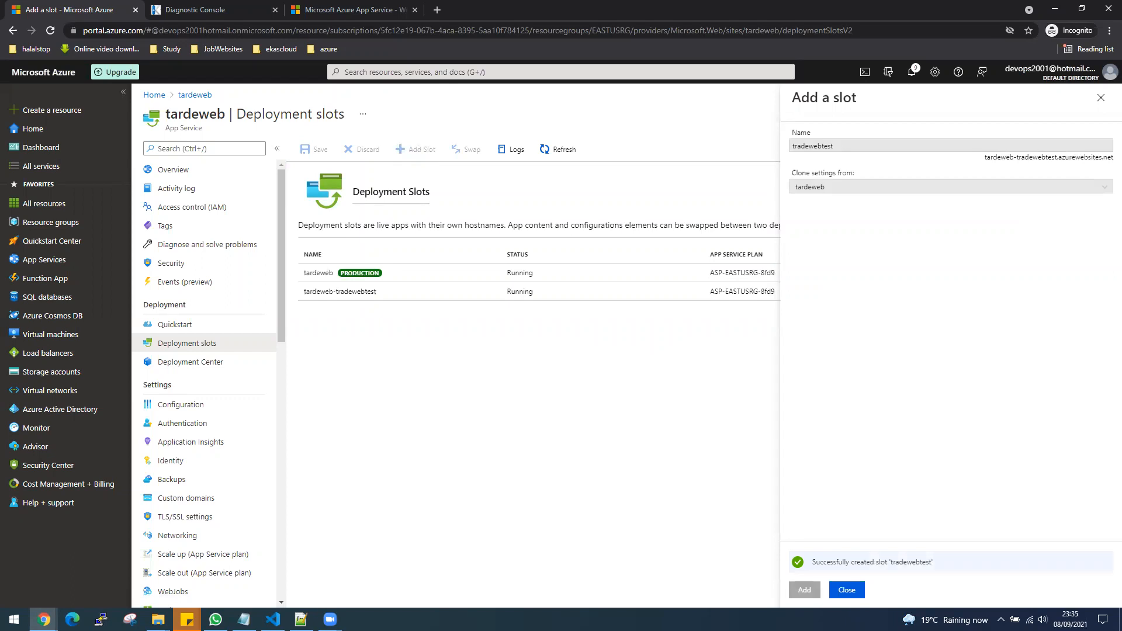
pyautogui.click(847, 590)
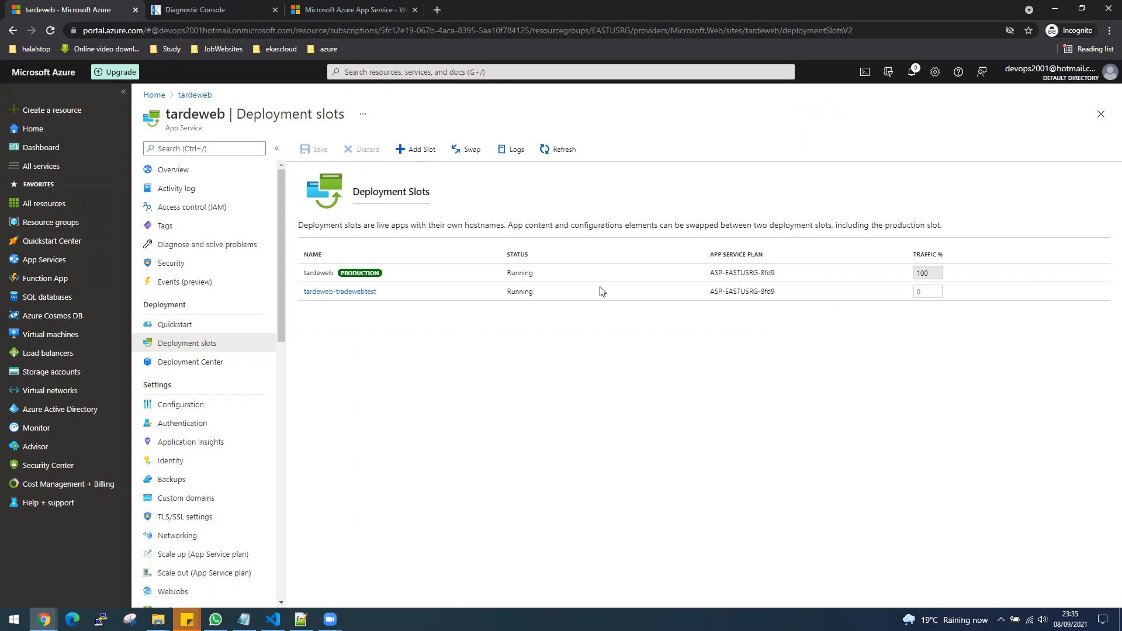
# Open the overview of the tardeweb-tradewebtest slot and copy its URL
pyautogui.rightClick(373, 295)
pyautogui.rightClick(360, 291)
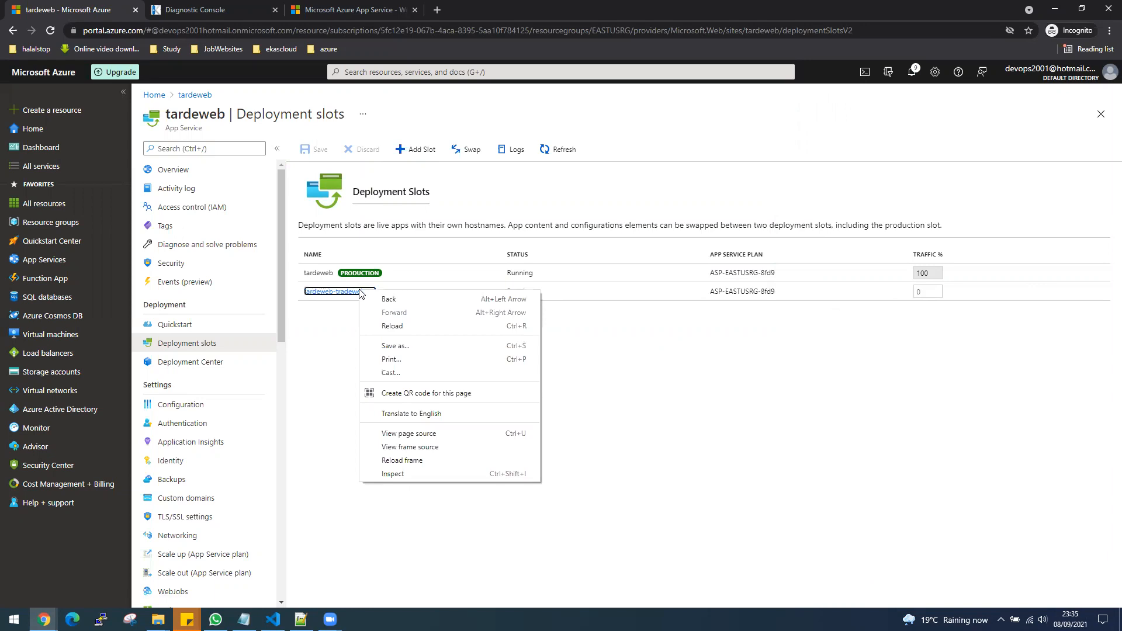
pyautogui.click(344, 293)
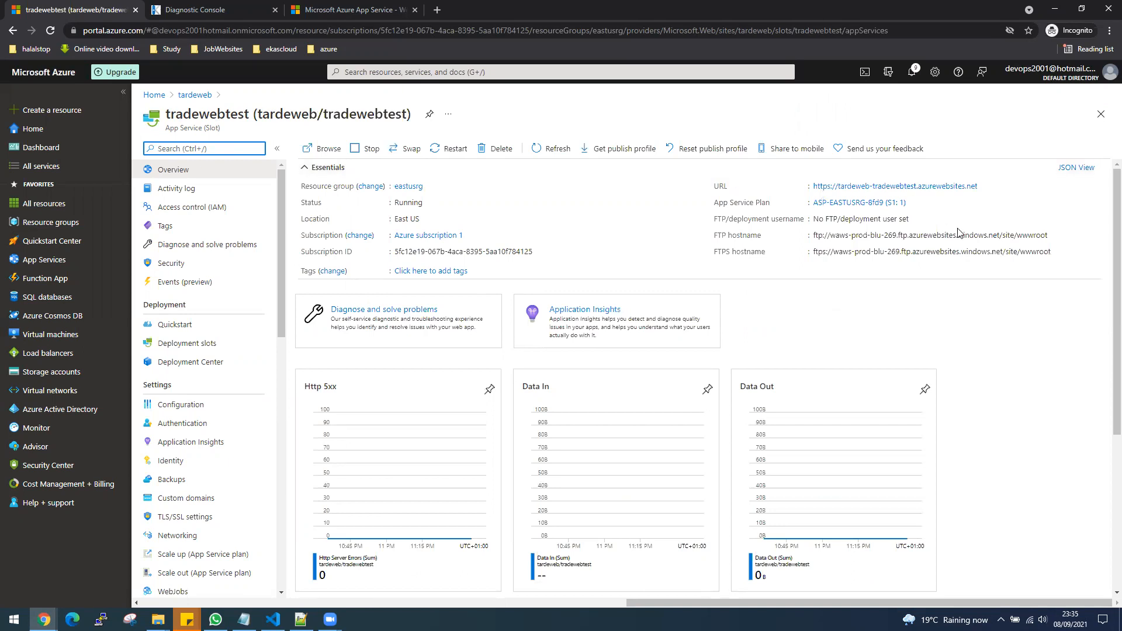
pyautogui.click(982, 187)
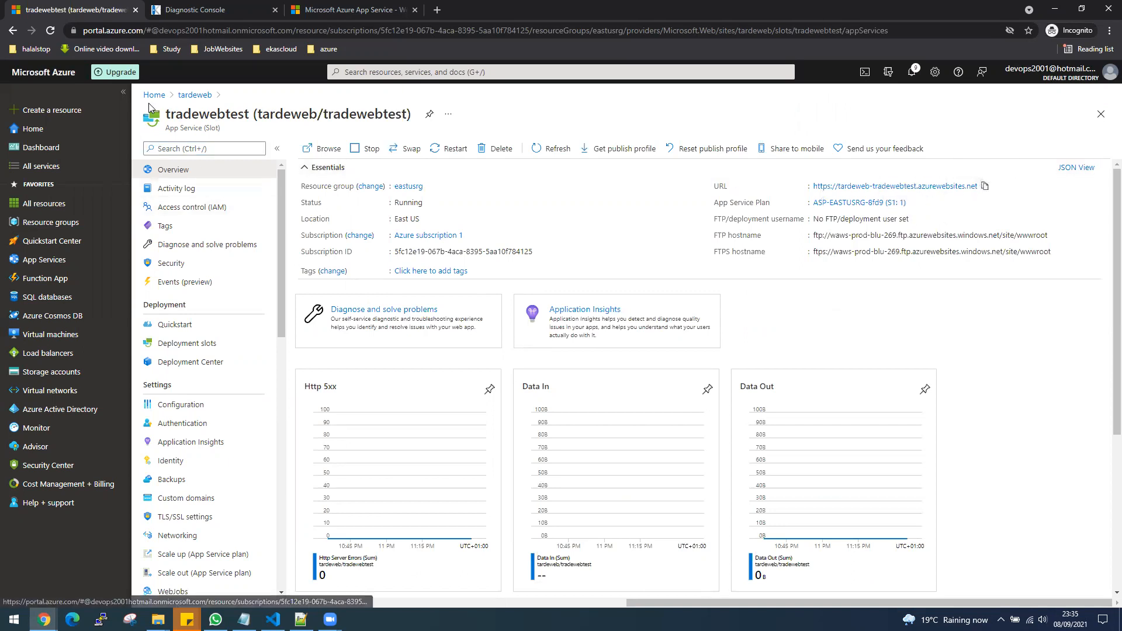
# Load the copied tardeweb-tradewebtest.azurewebsites.net address in a new browser tab and highlight the page's main heading
pyautogui.click(437, 9)
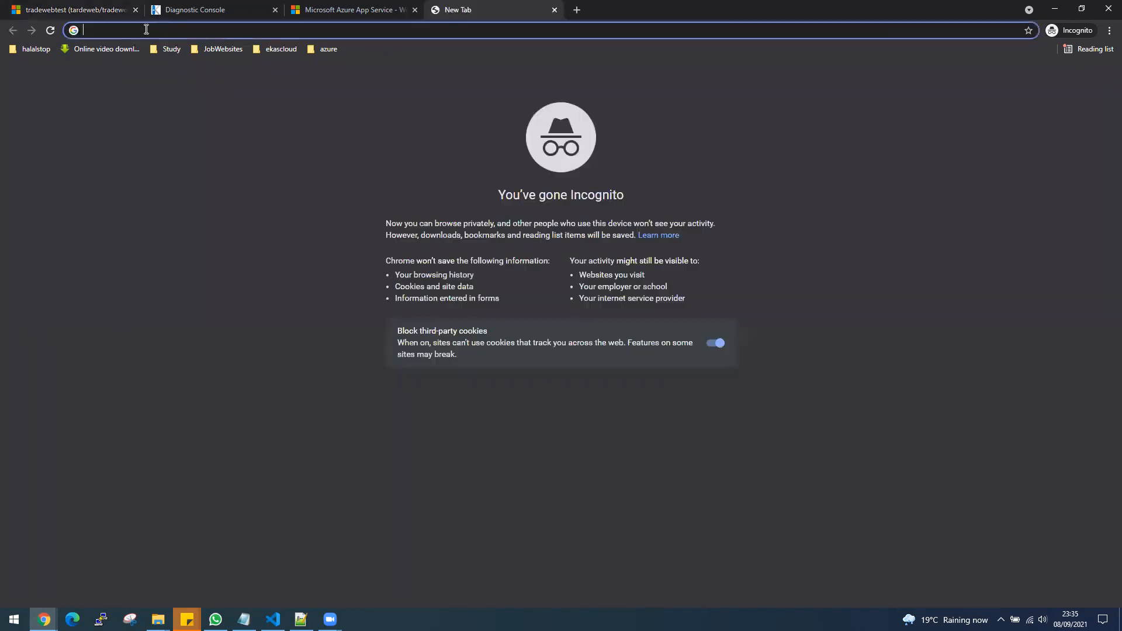
pyautogui.rightClick(146, 29)
pyautogui.click(177, 103)
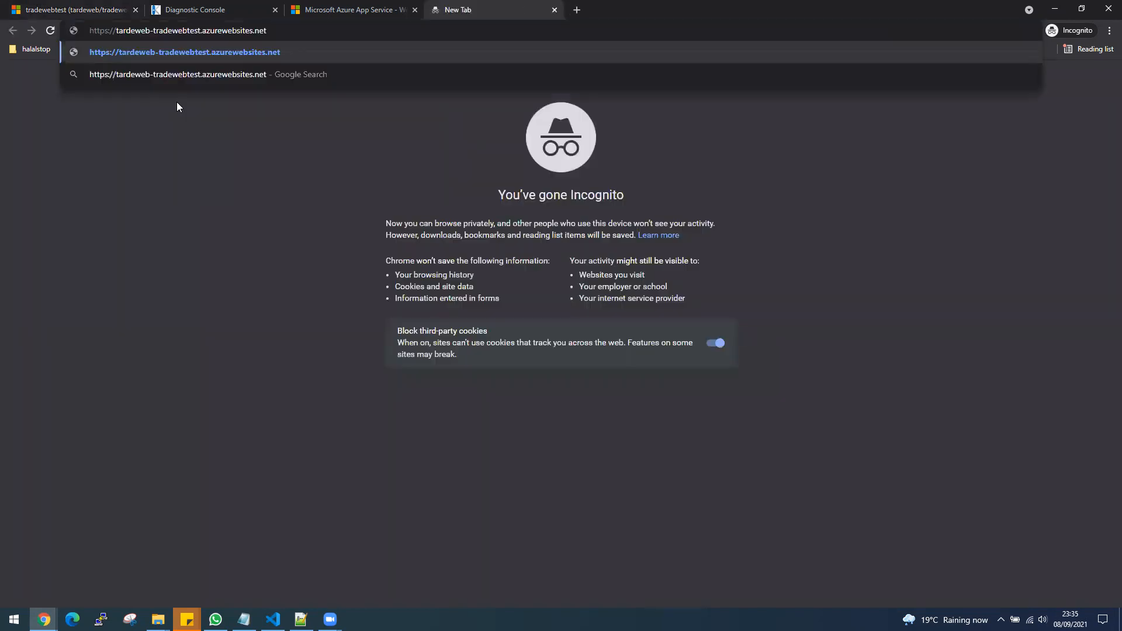
pyautogui.press('Return')
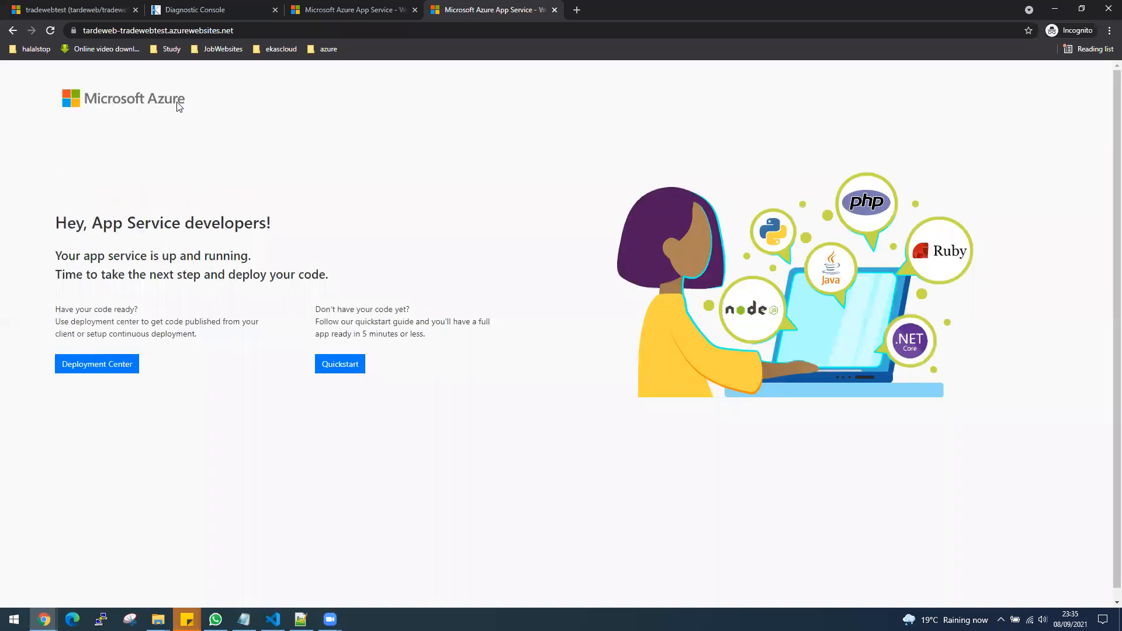
pyautogui.moveTo(56, 223); pyautogui.dragTo(271, 228)
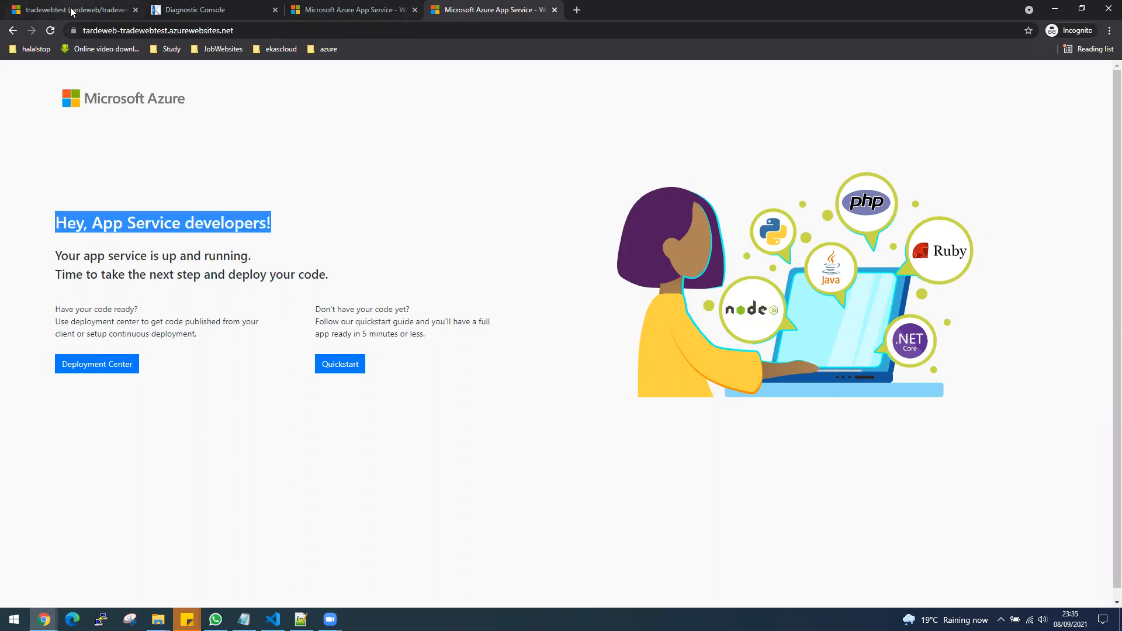
# Compare with the heading on the production tardeweb site, and return to the tradewebtest slot in the portal
pyautogui.click(4, 10)
pyautogui.click(332, 19)
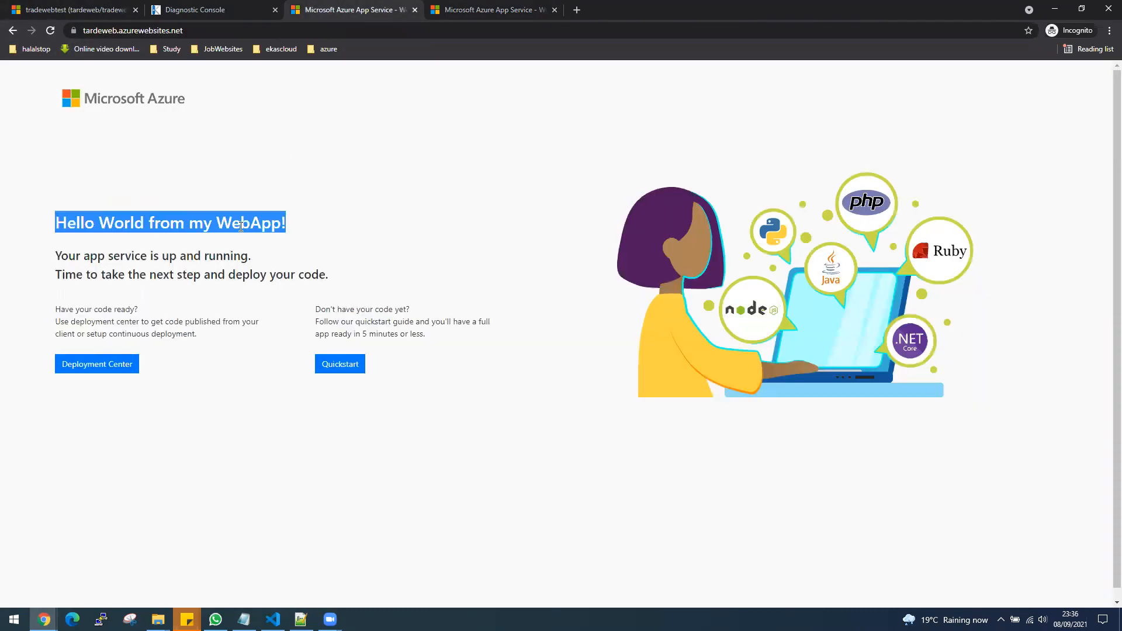
pyautogui.click(60, 9)
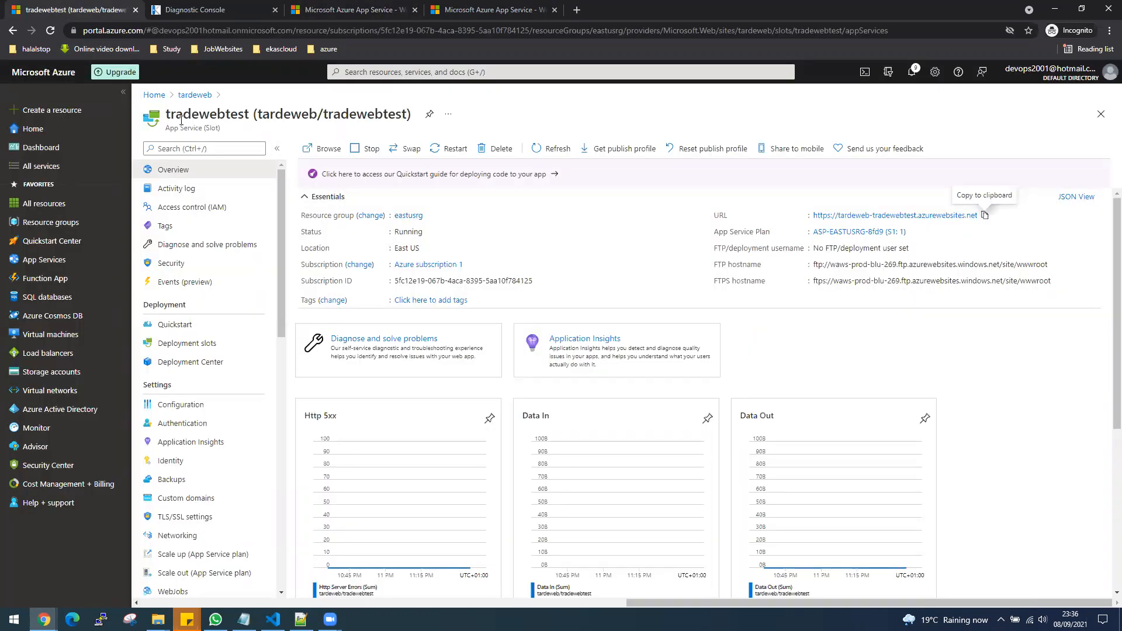
# Launch Kudu from the tradewebtest slot's Advanced Tools and close the old Diagnostic Console browser tab
pyautogui.click(186, 344)
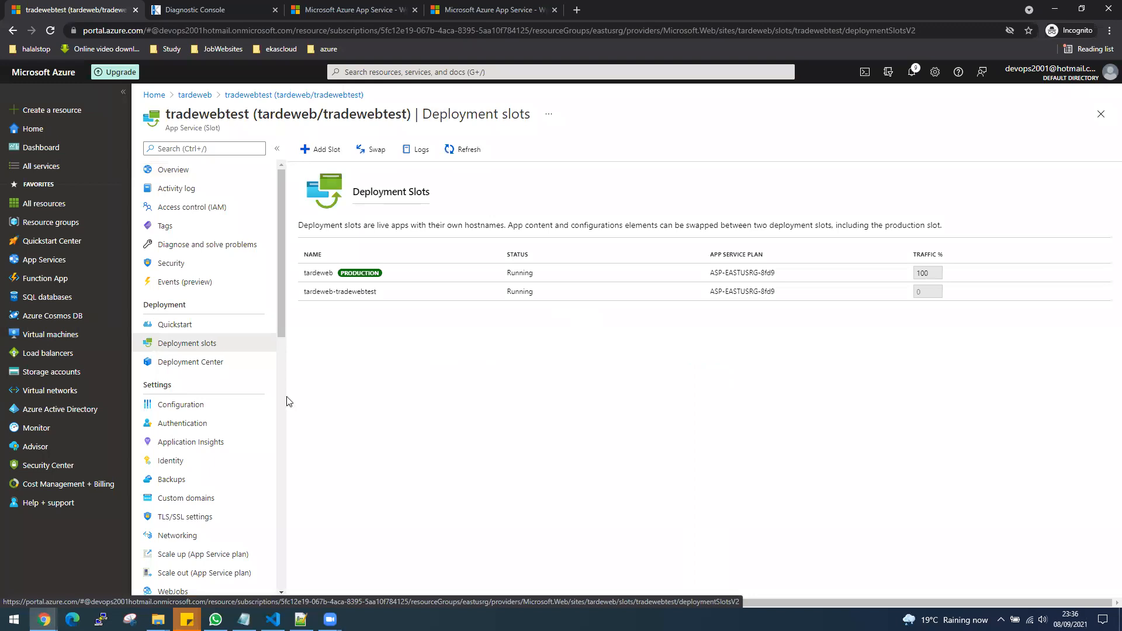
pyautogui.scroll(-5, 189, 395)
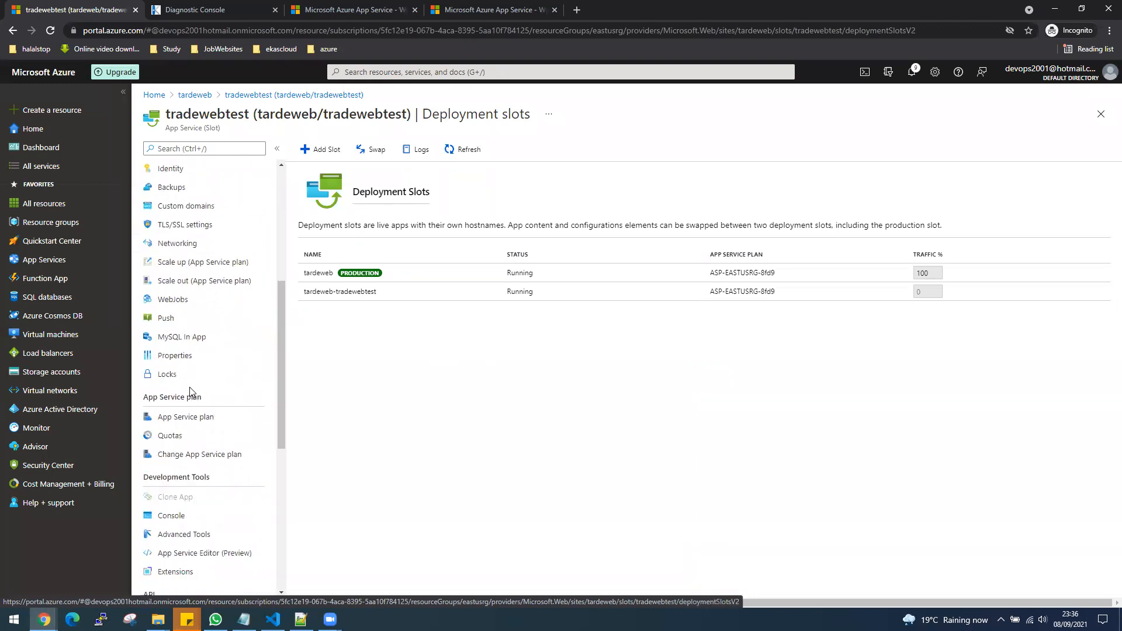
pyautogui.scroll(-1, 189, 392)
pyautogui.click(187, 475)
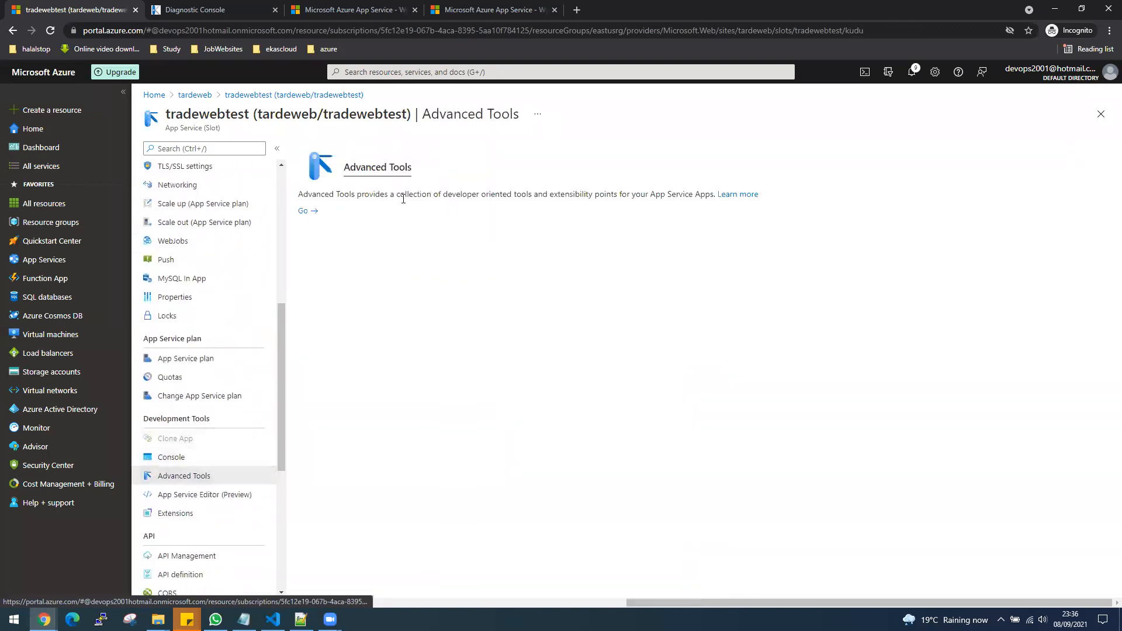
pyautogui.click(305, 211)
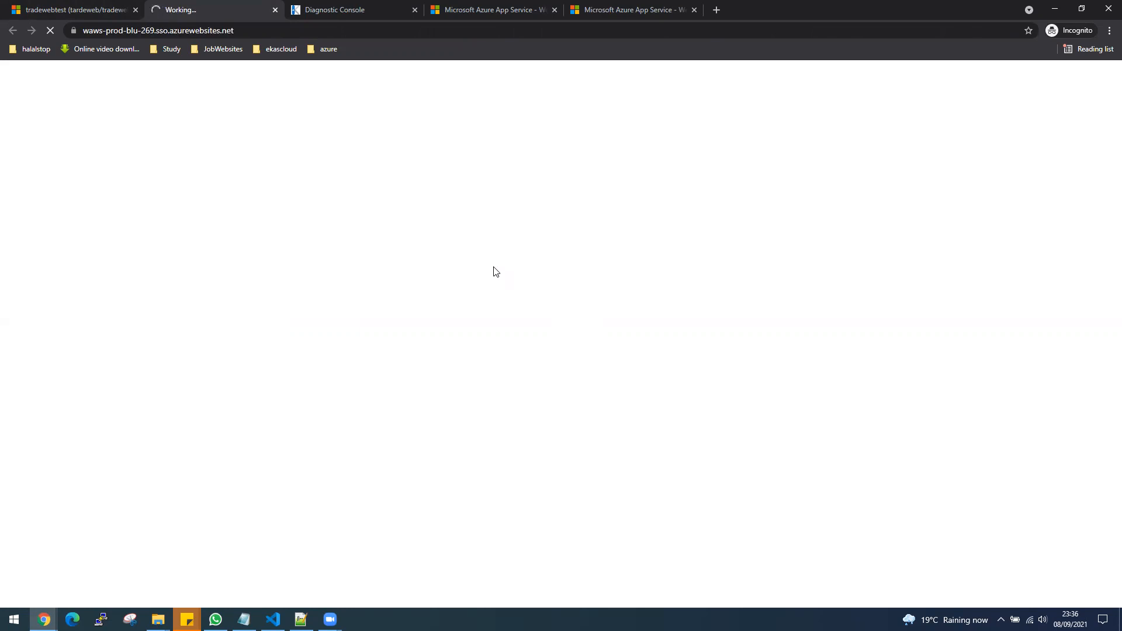
pyautogui.click(415, 10)
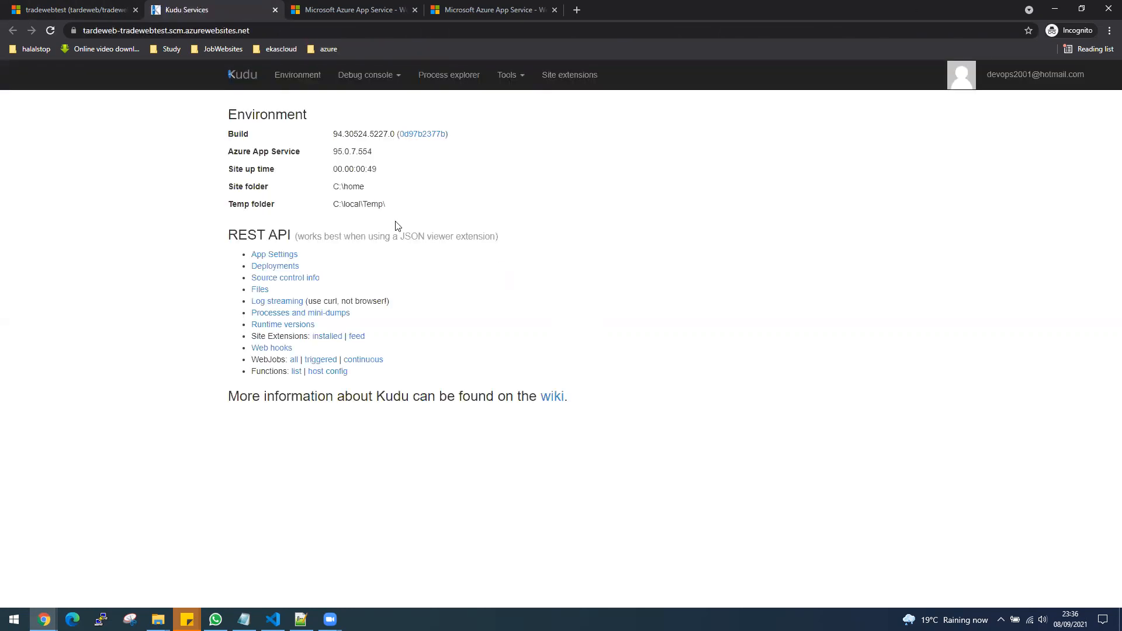
# Open Kudu's PowerShell debug console, browse to site/wwwroot and open hostingstart.html for editing
pyautogui.click(384, 79)
pyautogui.click(359, 117)
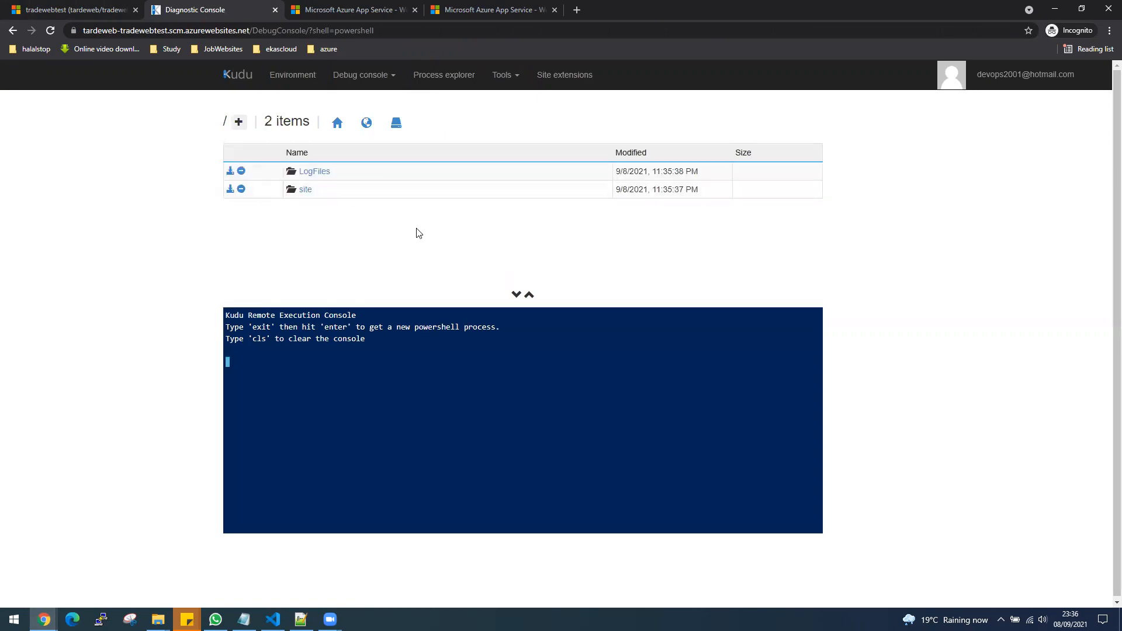
pyautogui.click(305, 191)
pyautogui.click(314, 208)
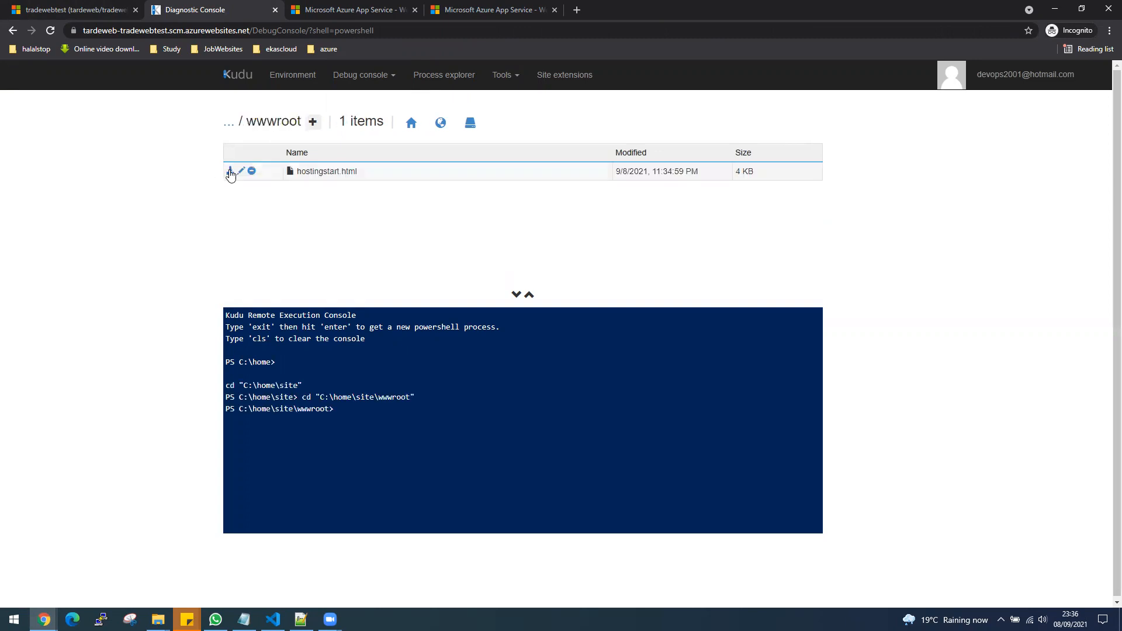
pyautogui.click(241, 170)
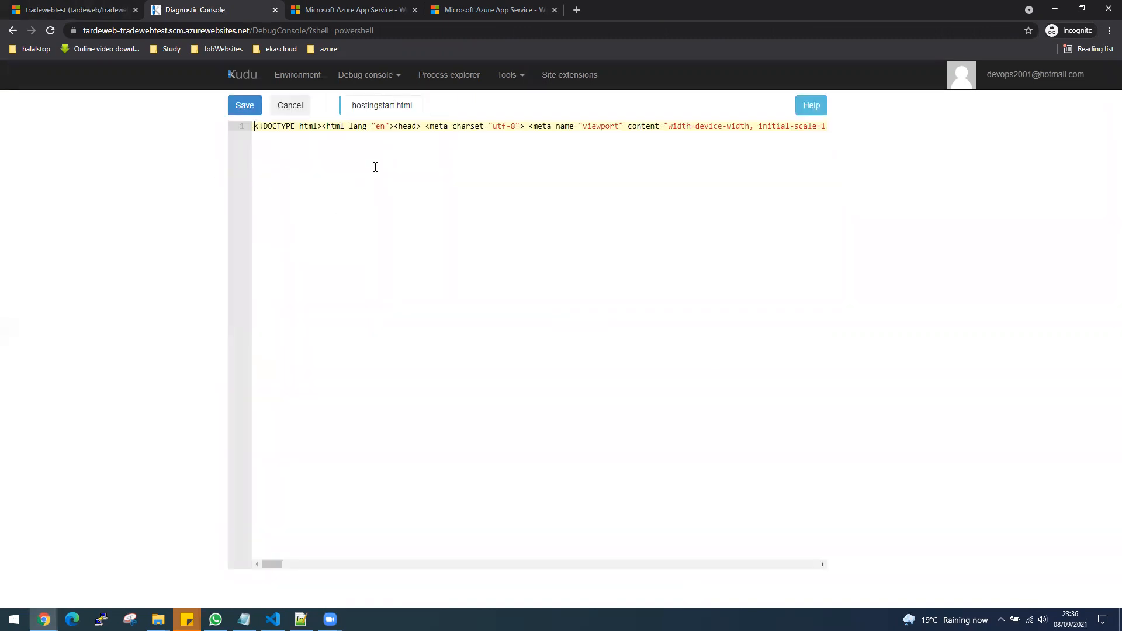
# Copy the entire hostingstart.html source into a new Notepad++ document
pyautogui.hotkey('ctrl', 'a')
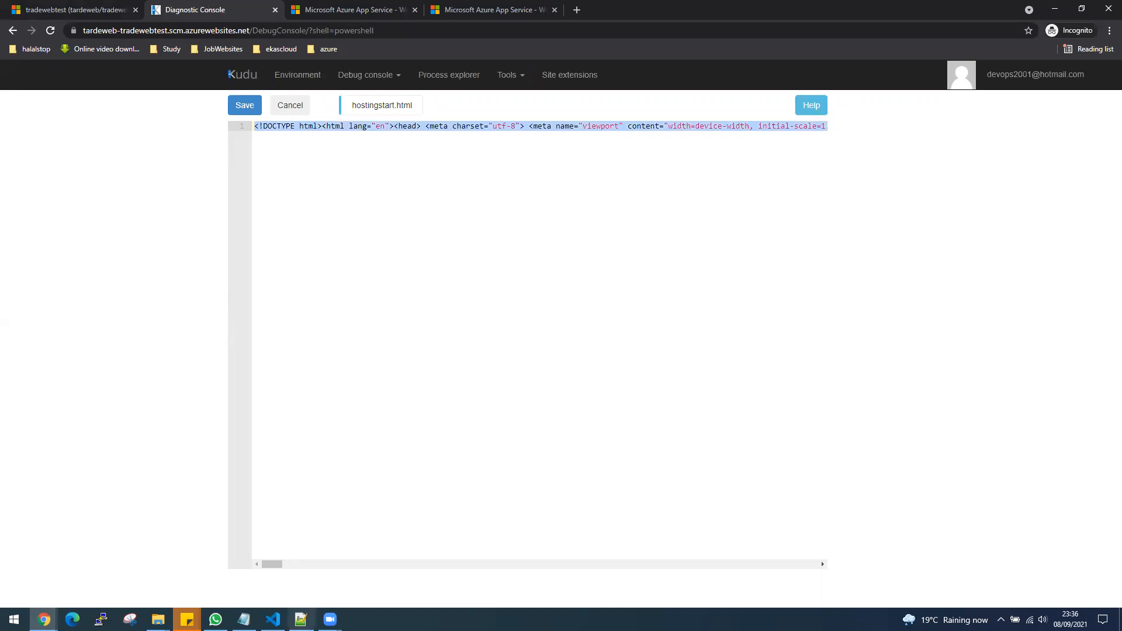
pyautogui.click(301, 619)
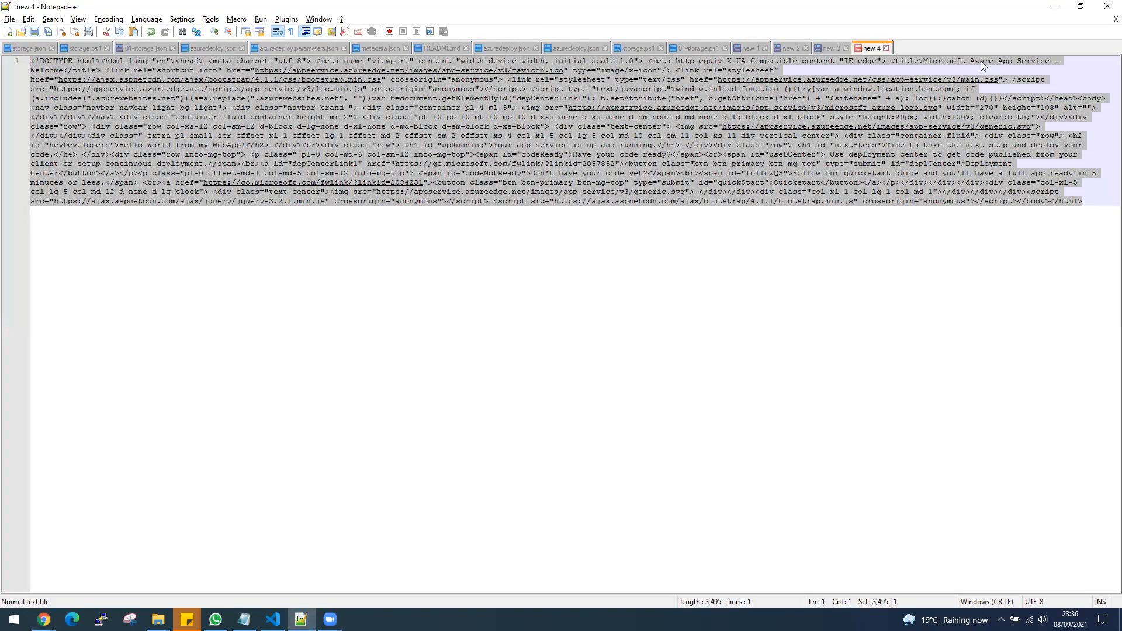
pyautogui.click(9, 34)
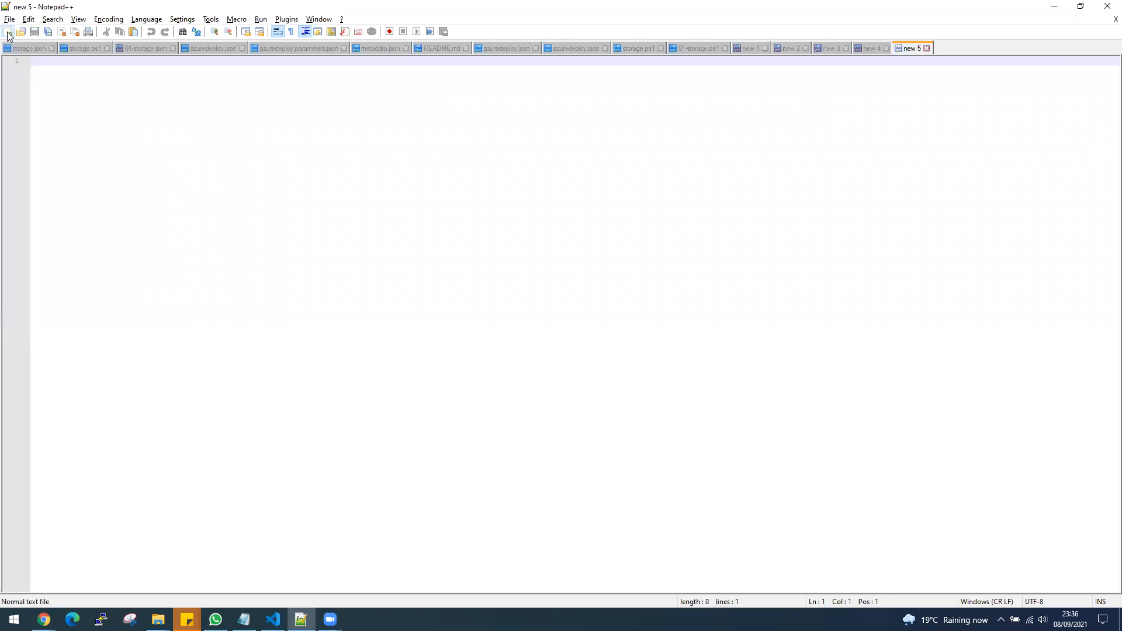
pyautogui.hotkey('ctrl', 'v')
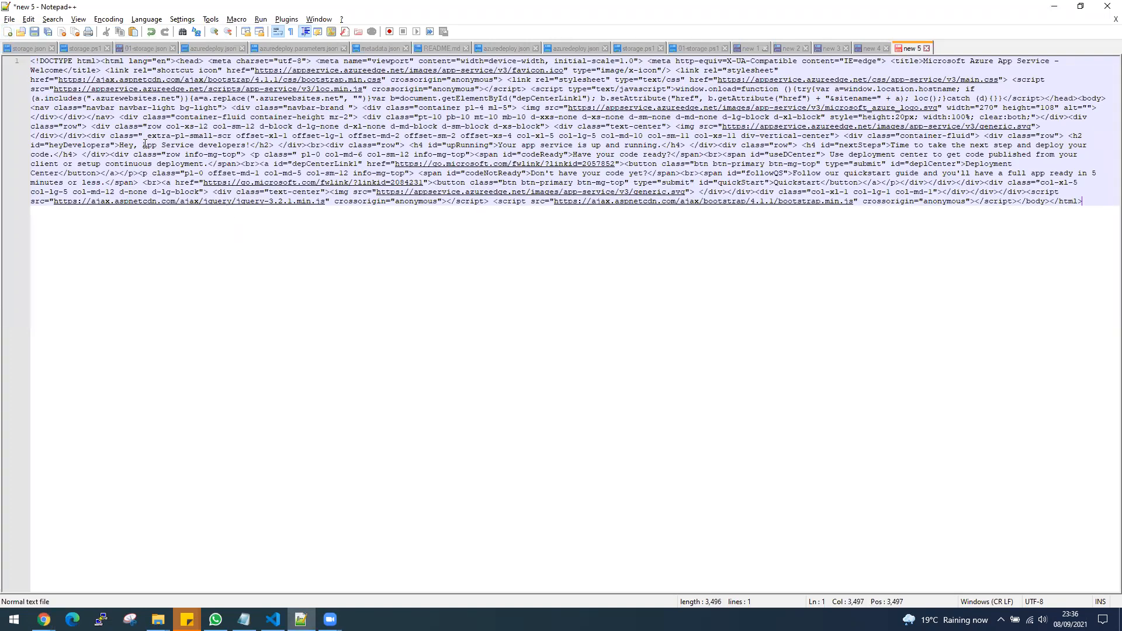
# Replace the heyDevelopers heading text with "Hello World from Test WebAPP", keeping the exclamation mark
pyautogui.moveTo(121, 145); pyautogui.dragTo(246, 143)
pyautogui.write('Hello W')
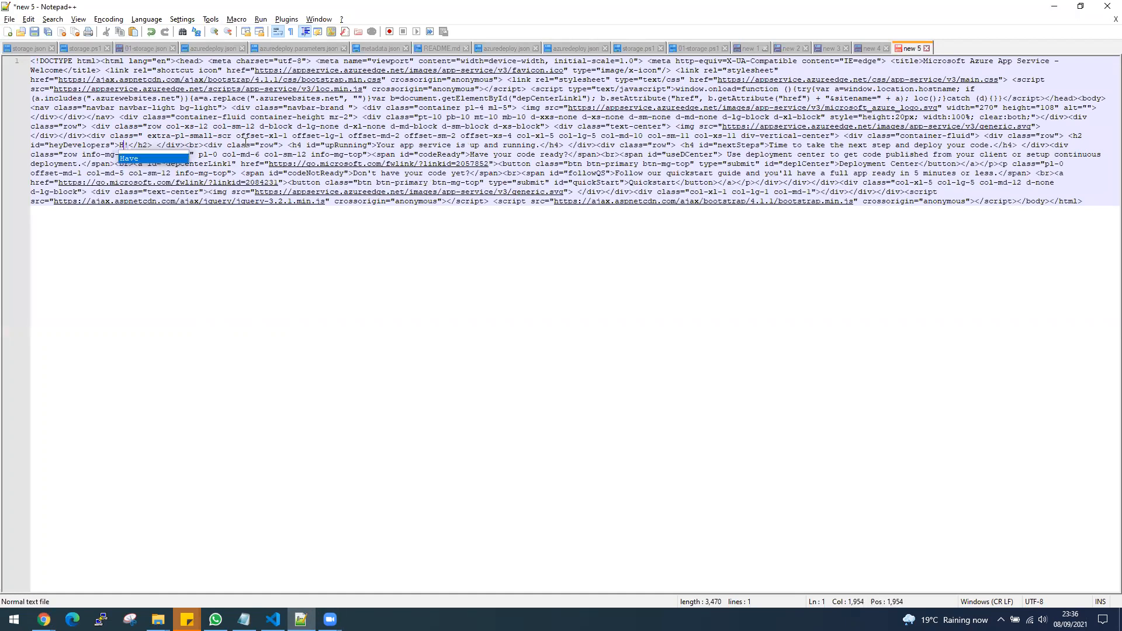
pyautogui.write('orld fro')
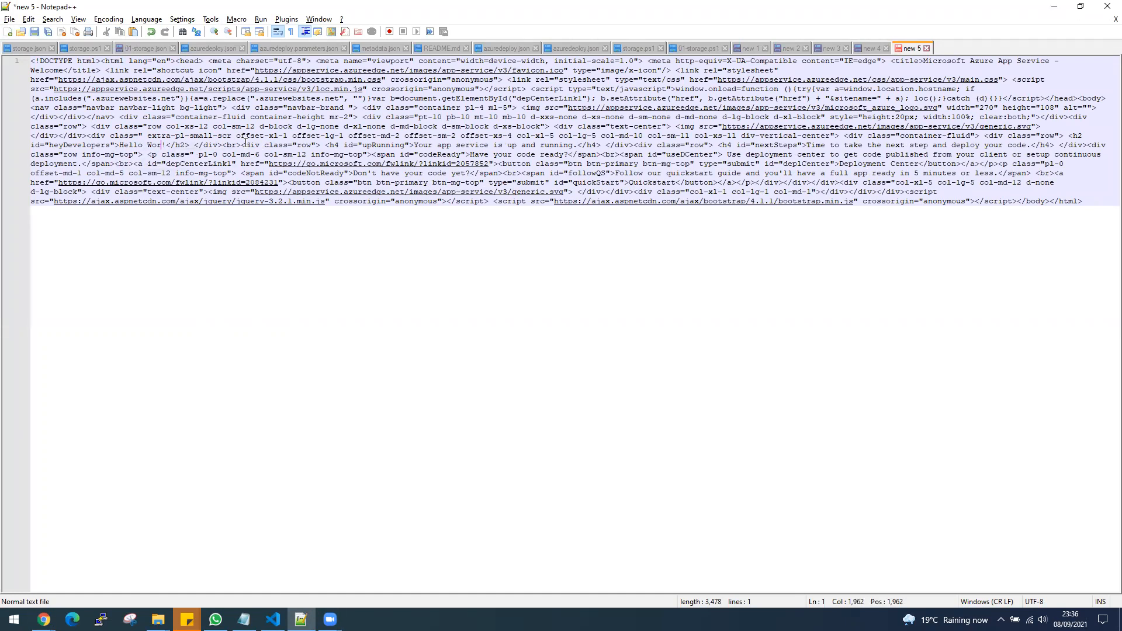
pyautogui.write('m Test W')
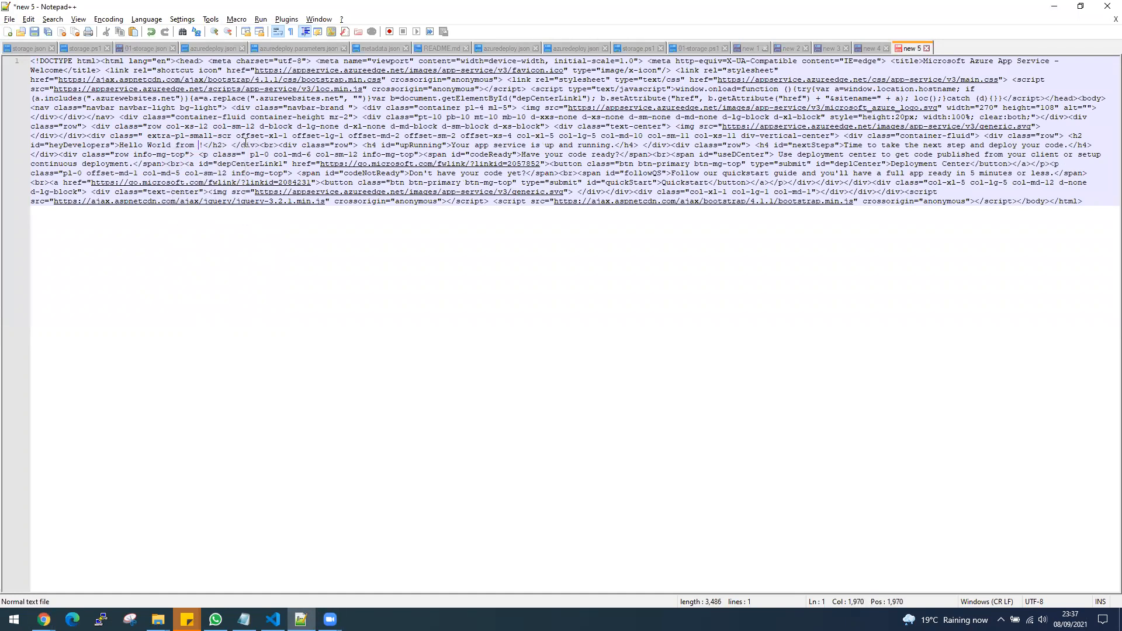
pyautogui.write('ebAPI')
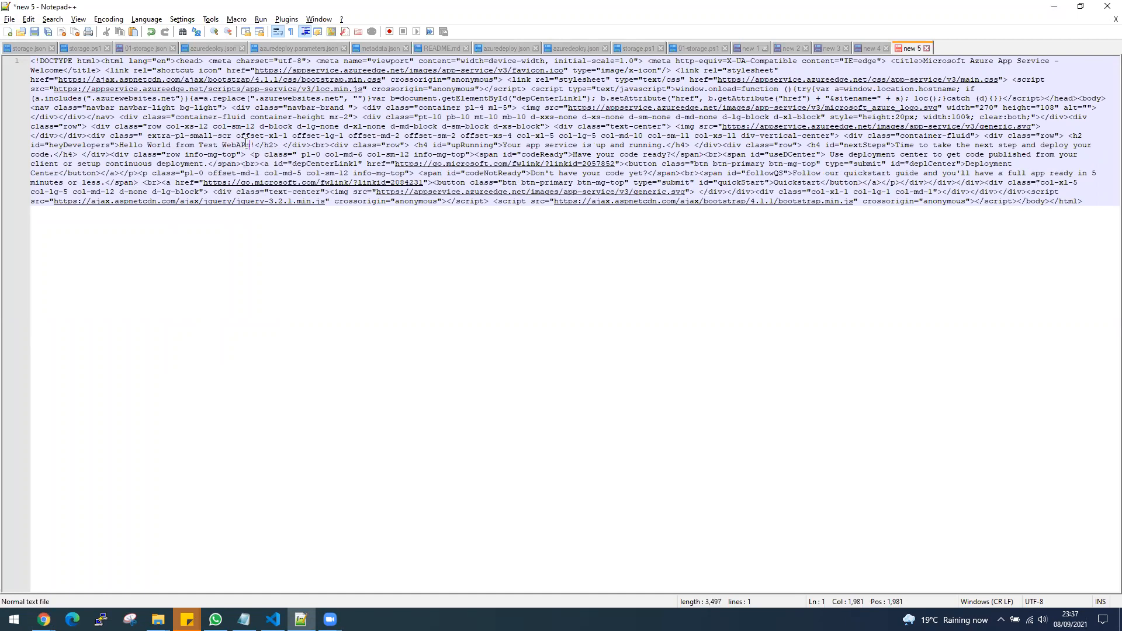
pyautogui.press('BackSpace')
pyautogui.write('P')
# Copy the edited source back into Kudu in Chrome, replacing all of hostingstart.html, and save the file
pyautogui.hotkey('ctrl', 'a')
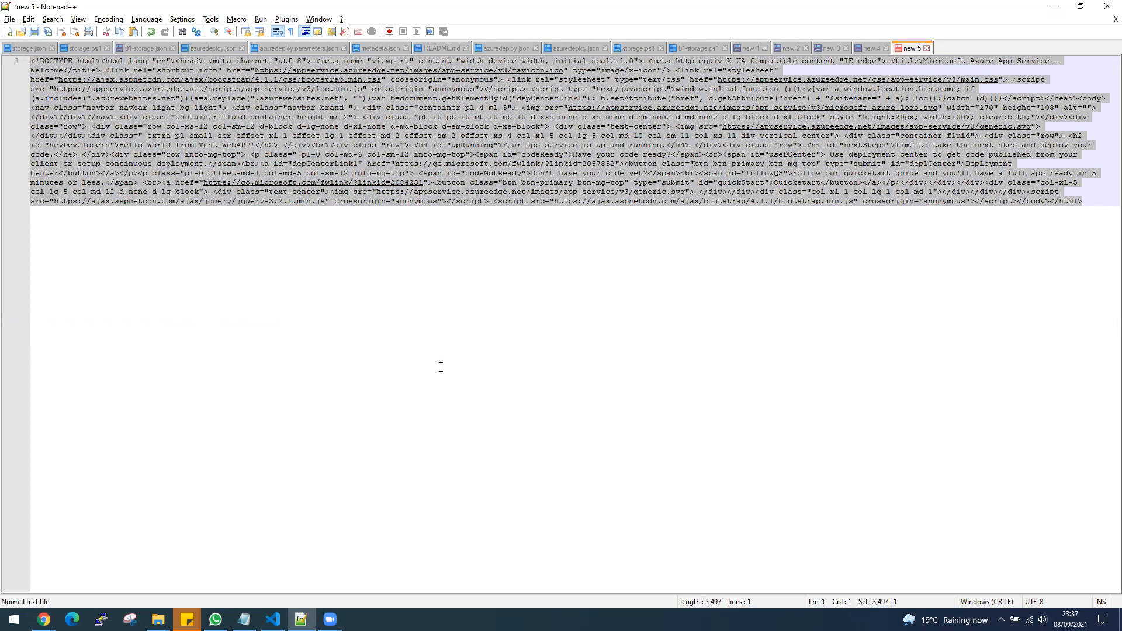
pyautogui.click(44, 619)
pyautogui.click(71, 592)
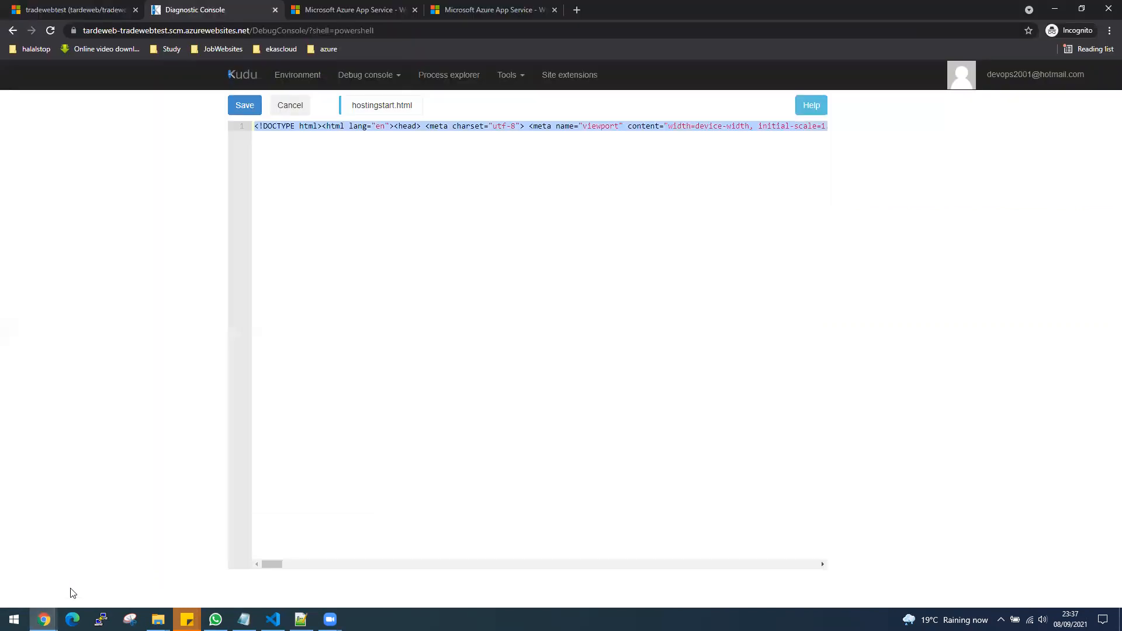
pyautogui.press('Delete')
pyautogui.hotkey('ctrl', 'v')
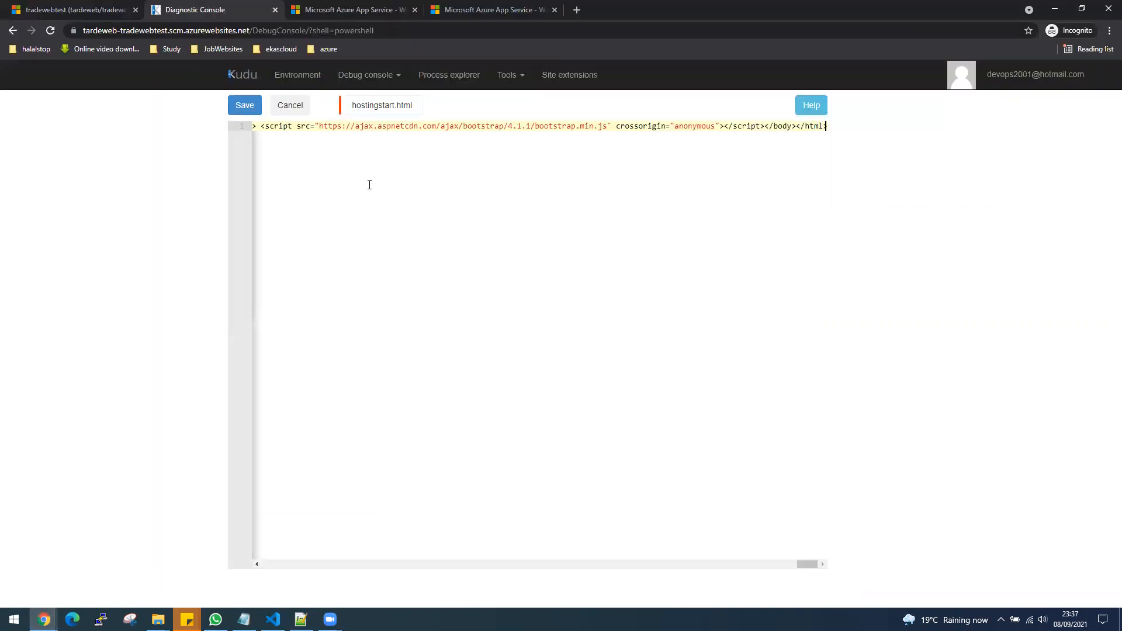
pyautogui.click(244, 113)
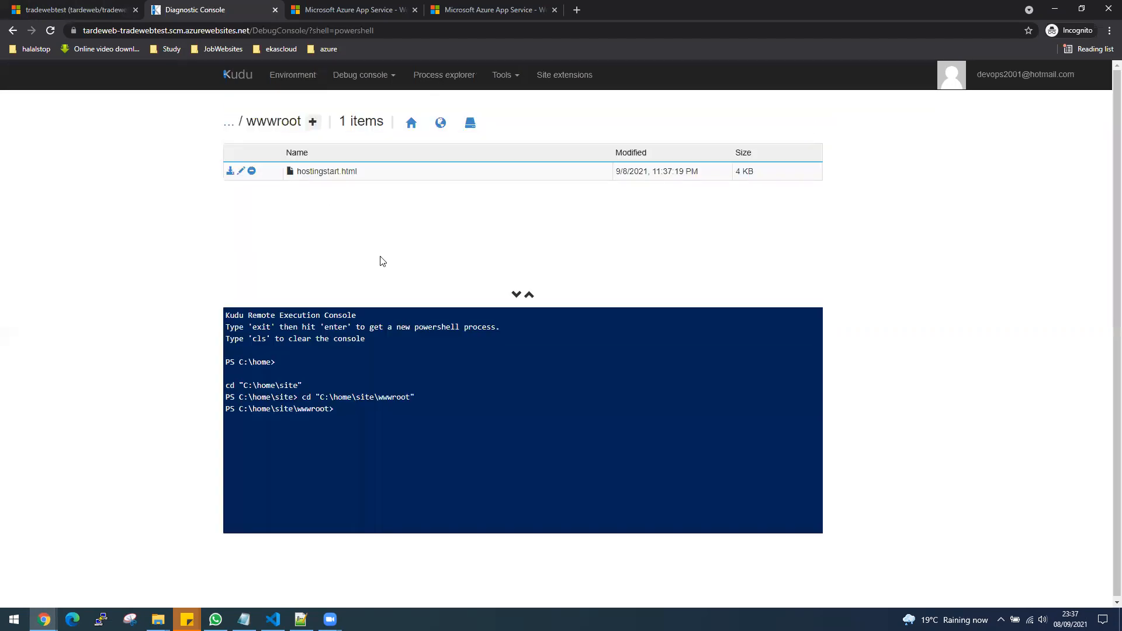
# Reload the tardeweb-tradewebtest site and compare its heading with the production tardeweb site
pyautogui.click(305, 10)
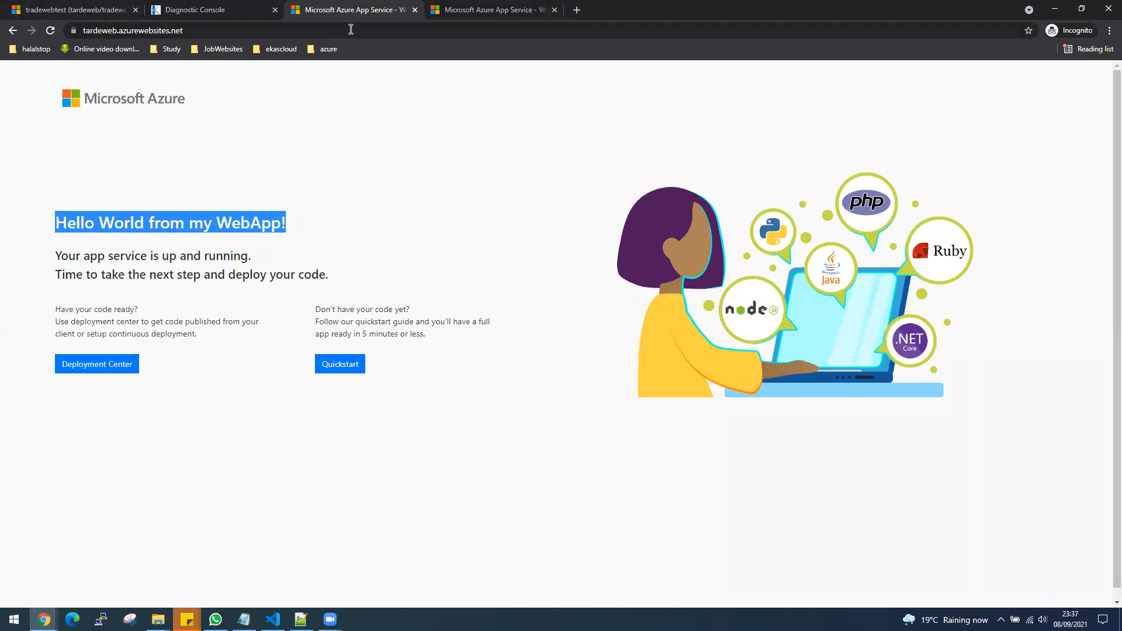
pyautogui.hotkey('ctrl', 'Tab')
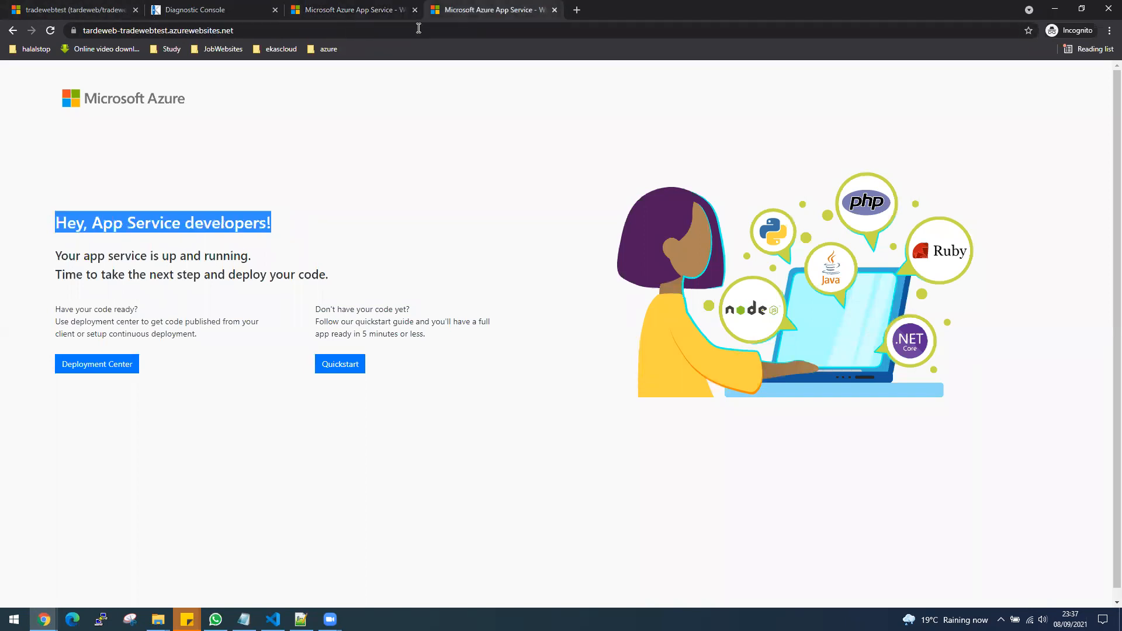
pyautogui.click(161, 31)
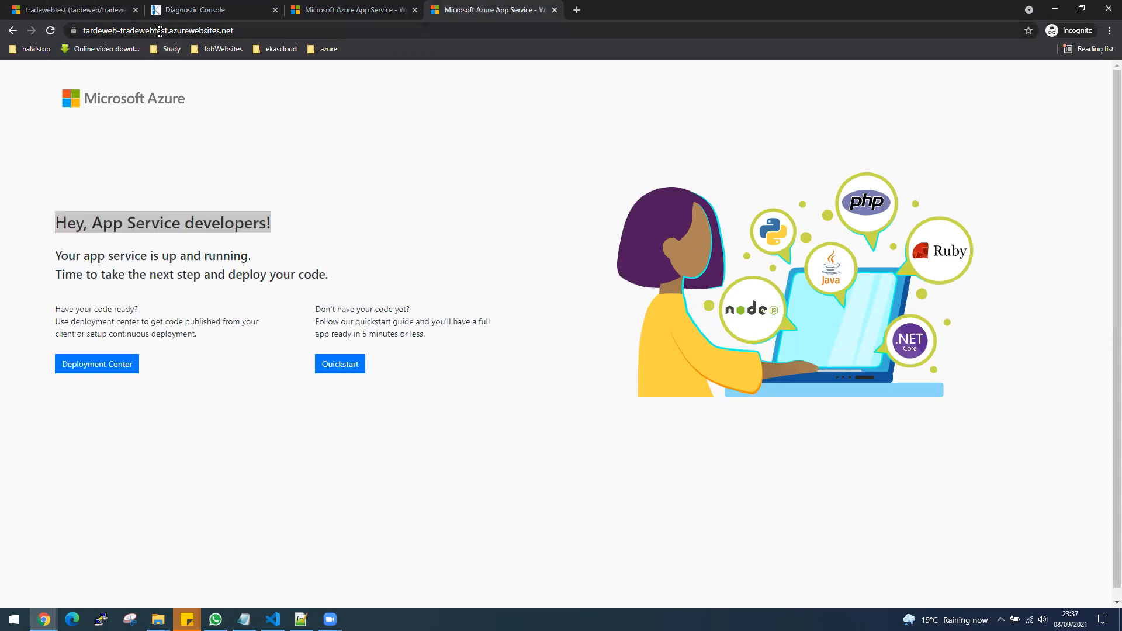
pyautogui.click(51, 32)
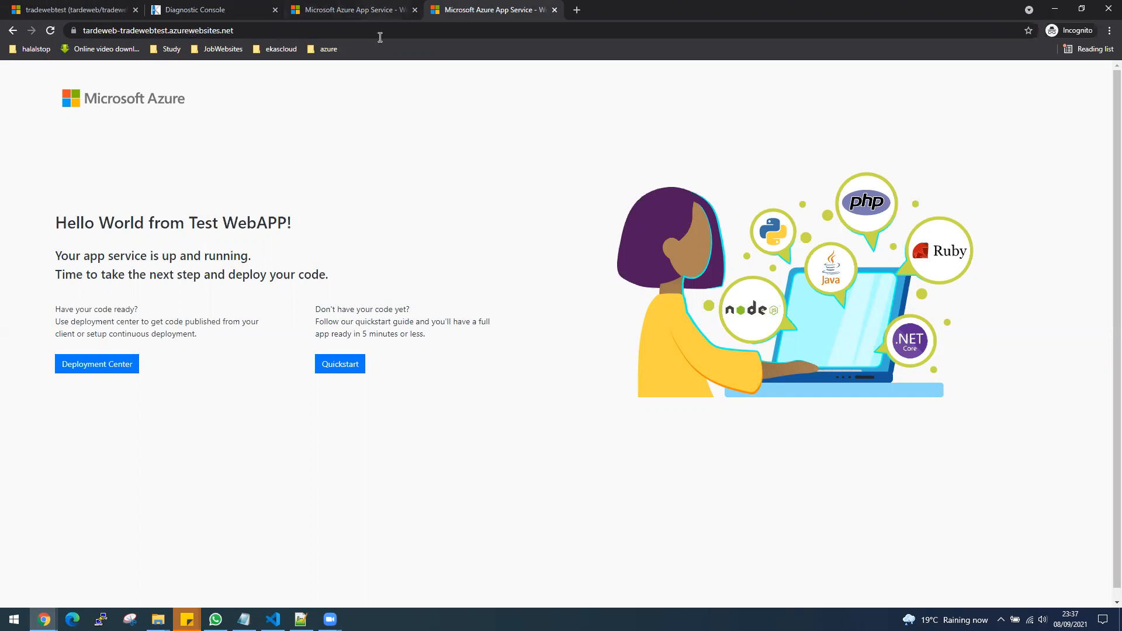
pyautogui.hotkey('ctrl', 'shift', 'Tab')
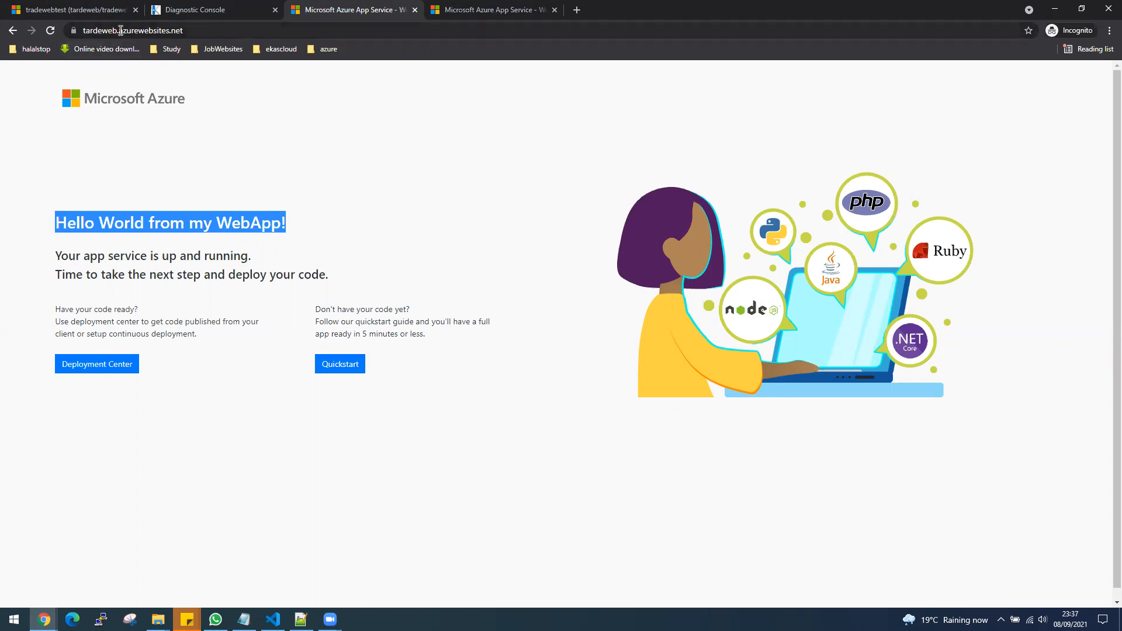
# Swap the tardeweb-tradewebtest slot into the tardeweb production slot in the Azure portal, and refresh the deployment slots list
pyautogui.click(61, 12)
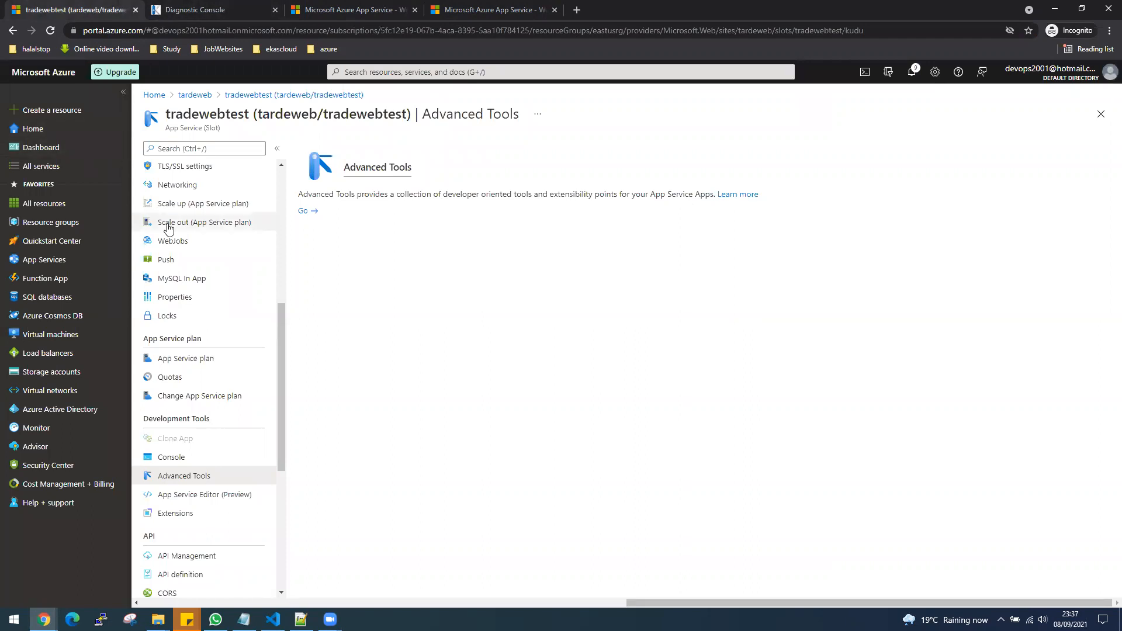
pyautogui.click(195, 95)
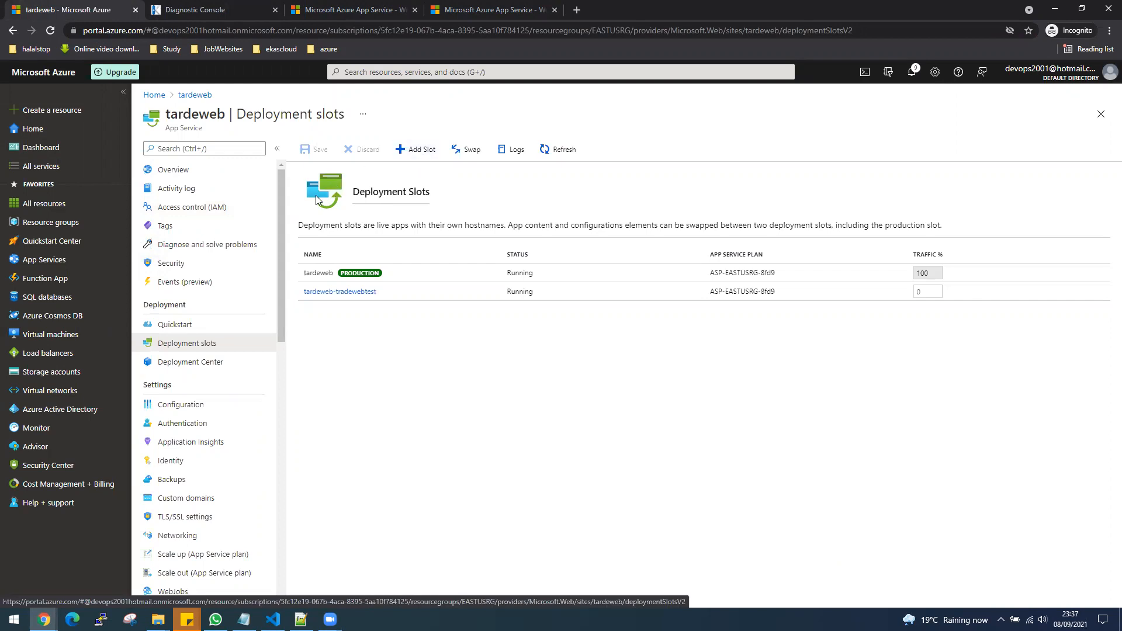
pyautogui.click(453, 157)
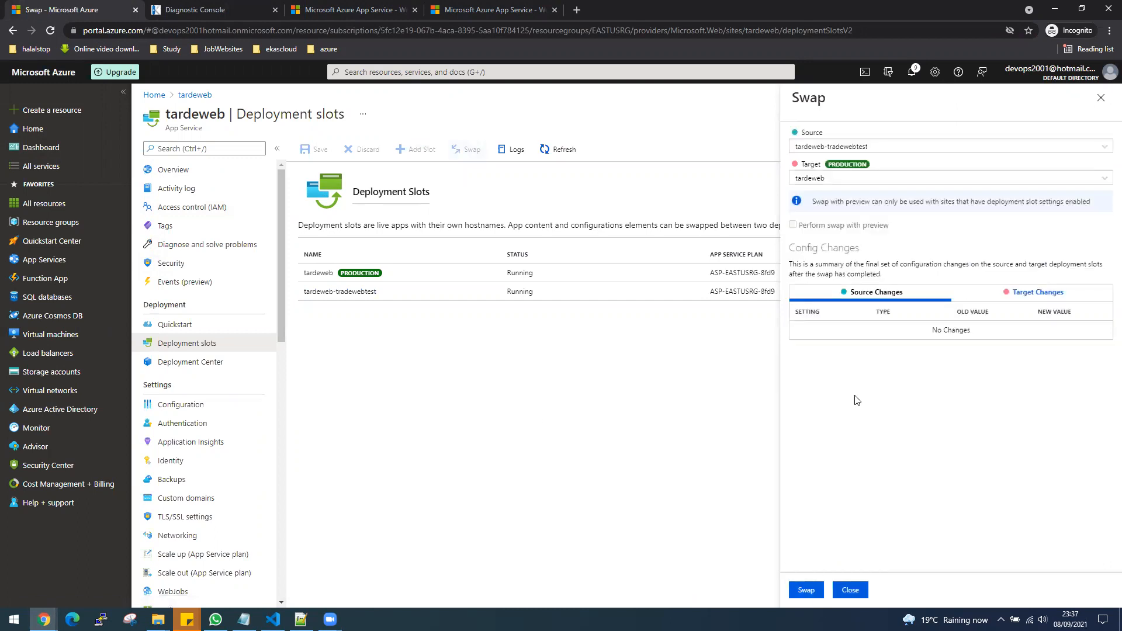
pyautogui.click(806, 590)
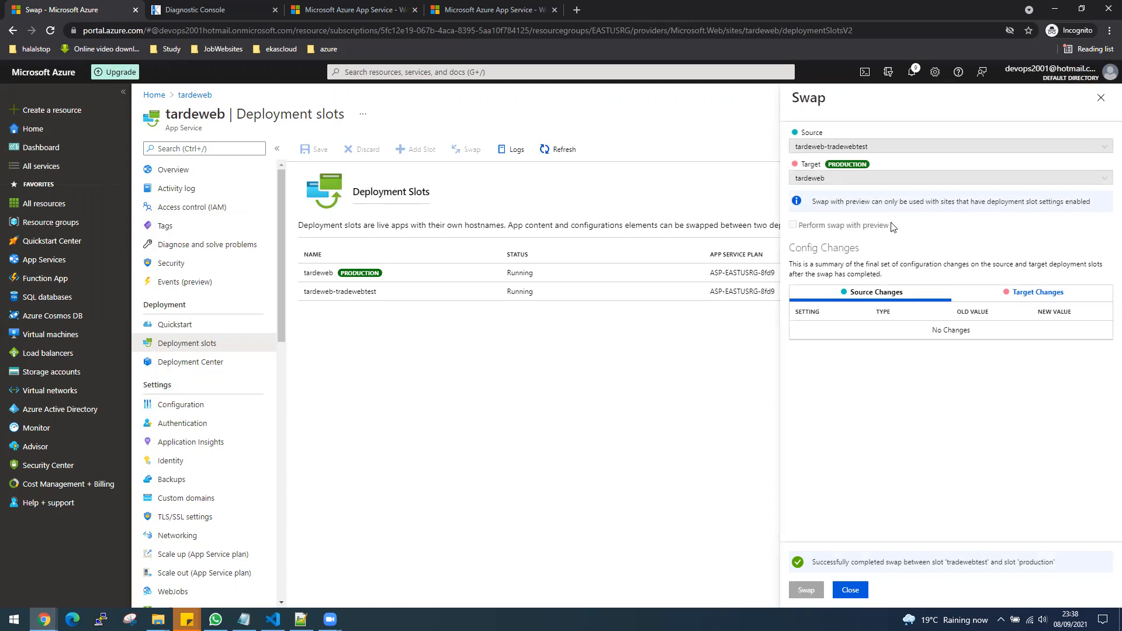
pyautogui.click(849, 591)
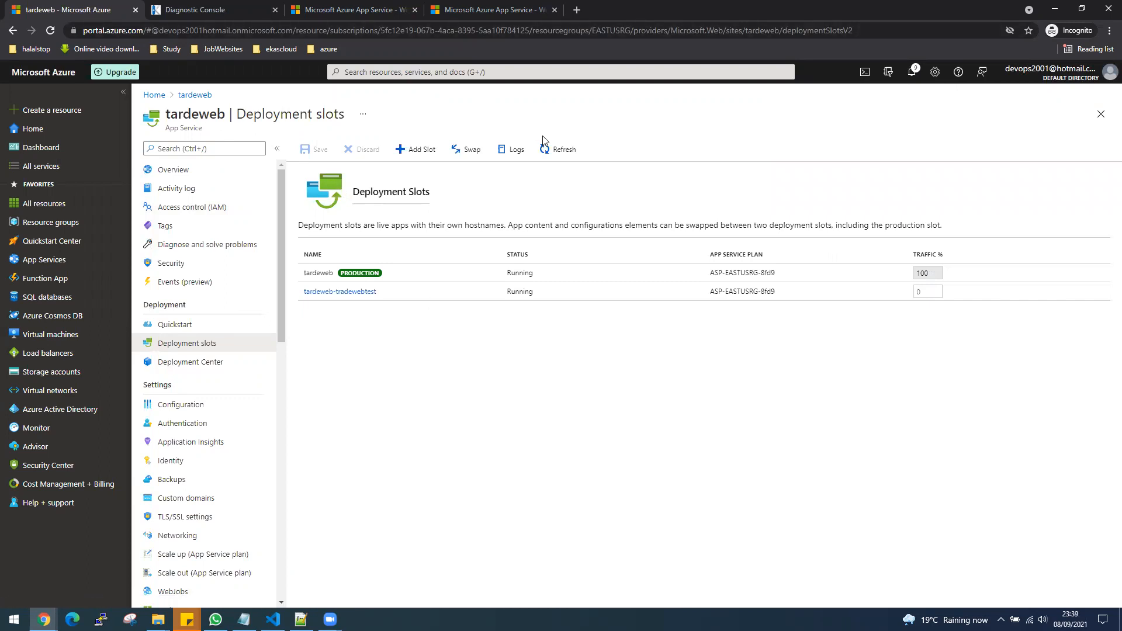
pyautogui.click(561, 151)
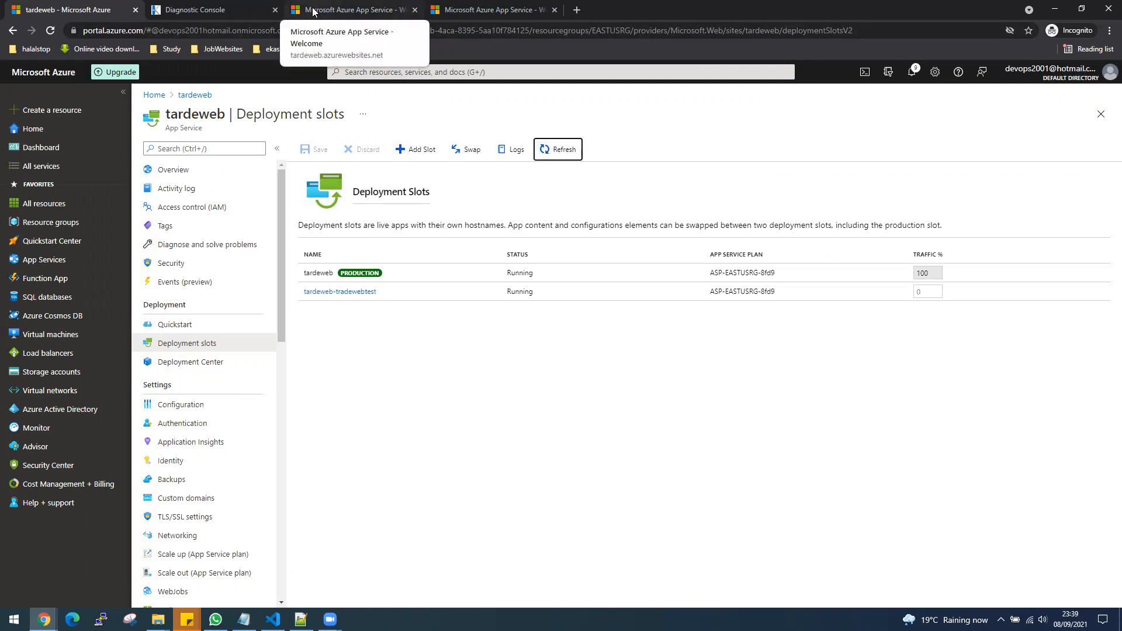
# Reload the production tardeweb site and the tardeweb-tradewebtest site to check their headings after the swap
pyautogui.click(314, 11)
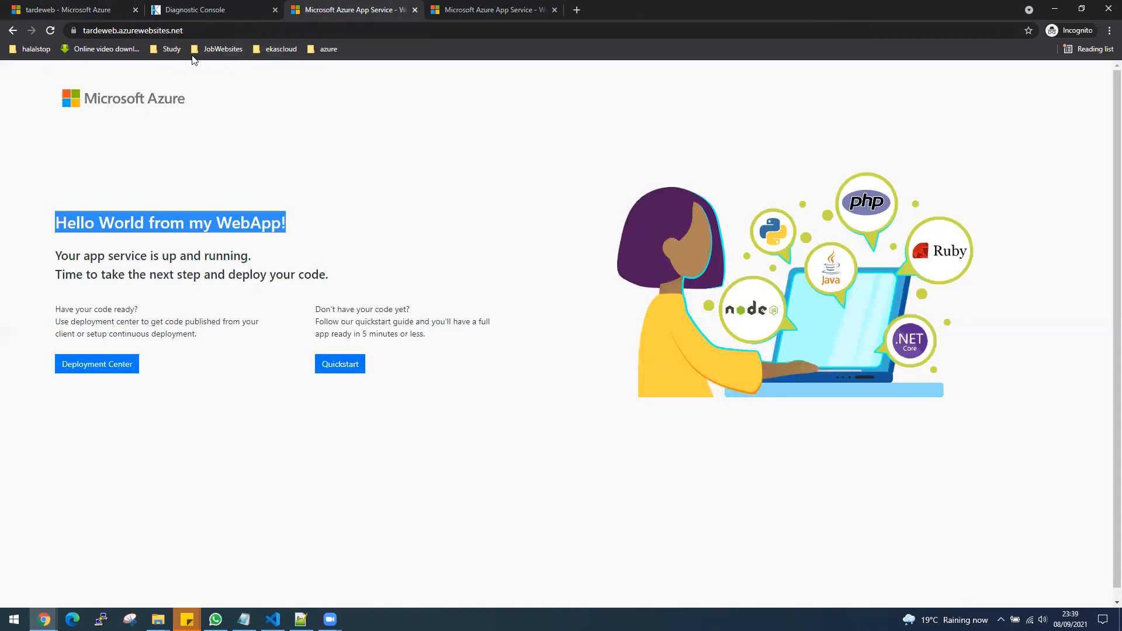
pyautogui.click(191, 220)
pyautogui.click(50, 31)
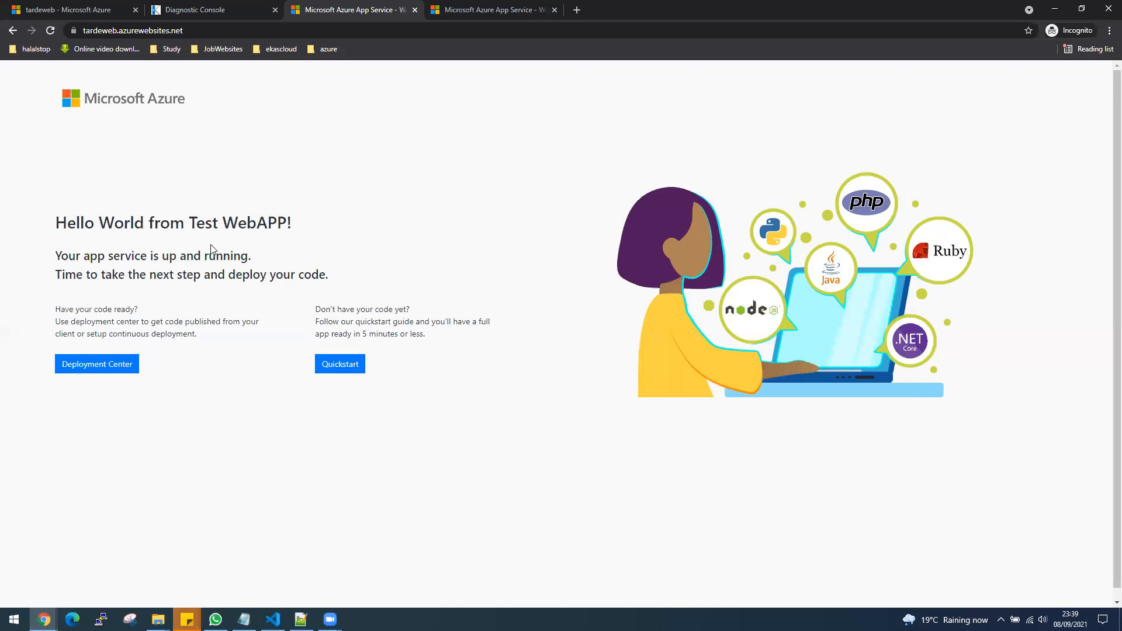
pyautogui.moveTo(194, 222); pyautogui.dragTo(229, 222)
pyautogui.hotkey('ctrl', 'Tab')
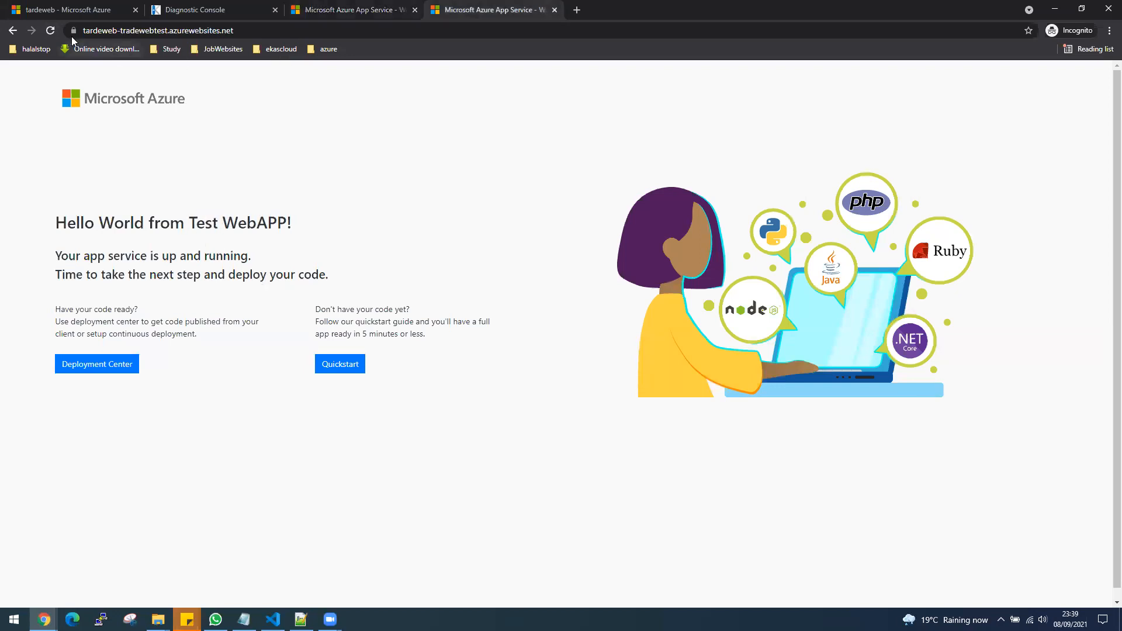
pyautogui.click(49, 31)
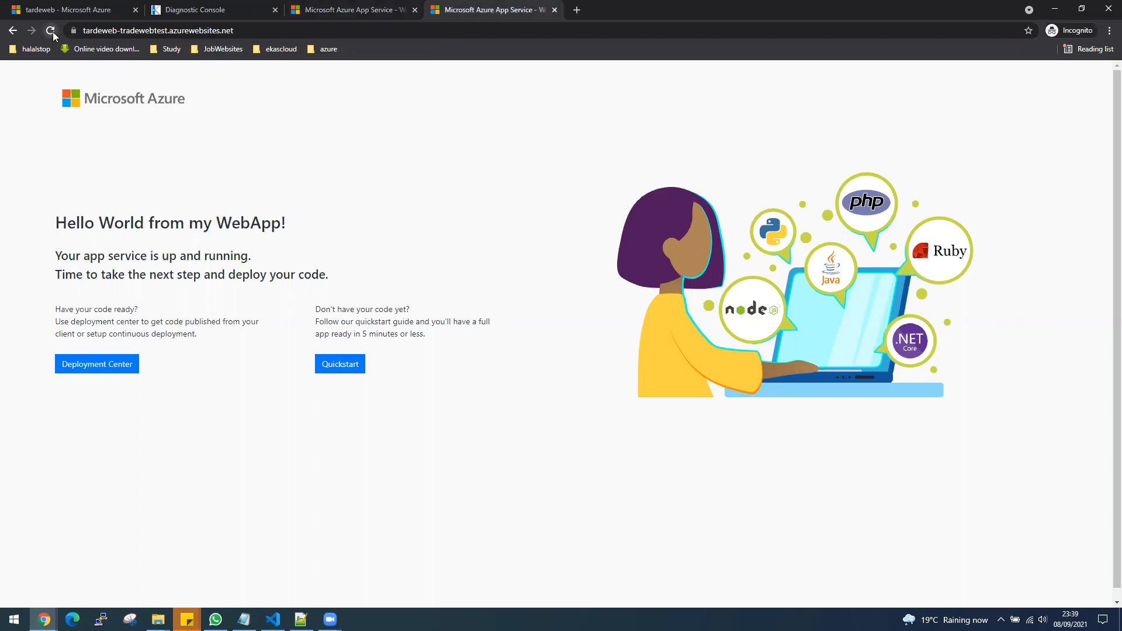
# Compare the headings of the tardeweb-tradewebtest and production tardeweb sites, and check both against the deployment slots list
pyautogui.moveTo(196, 228); pyautogui.dragTo(258, 222)
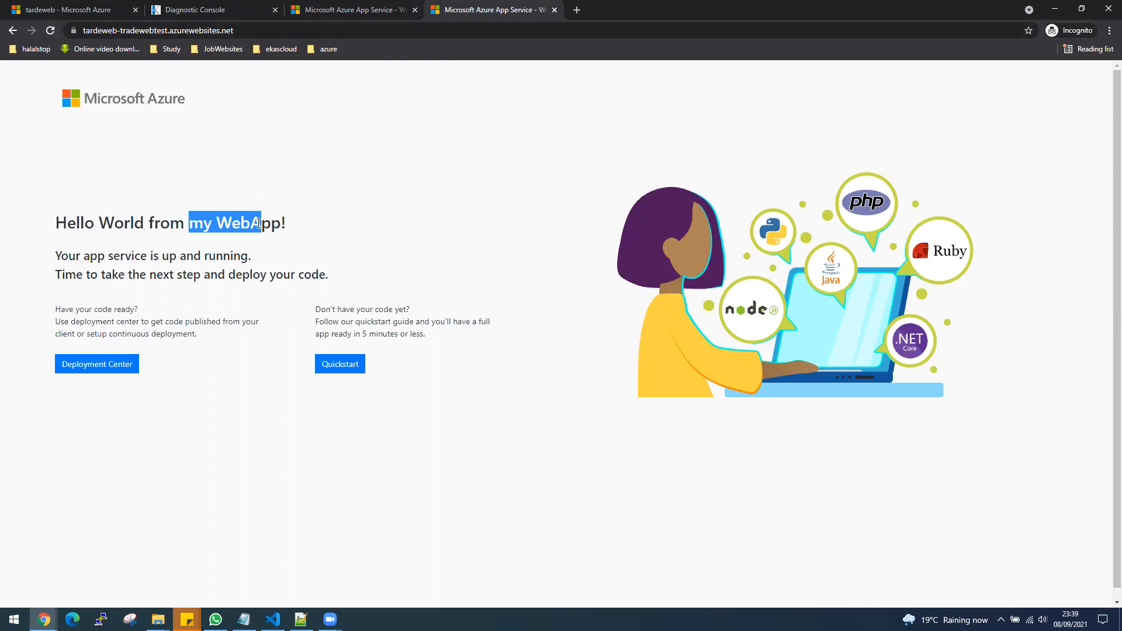
pyautogui.click(326, 18)
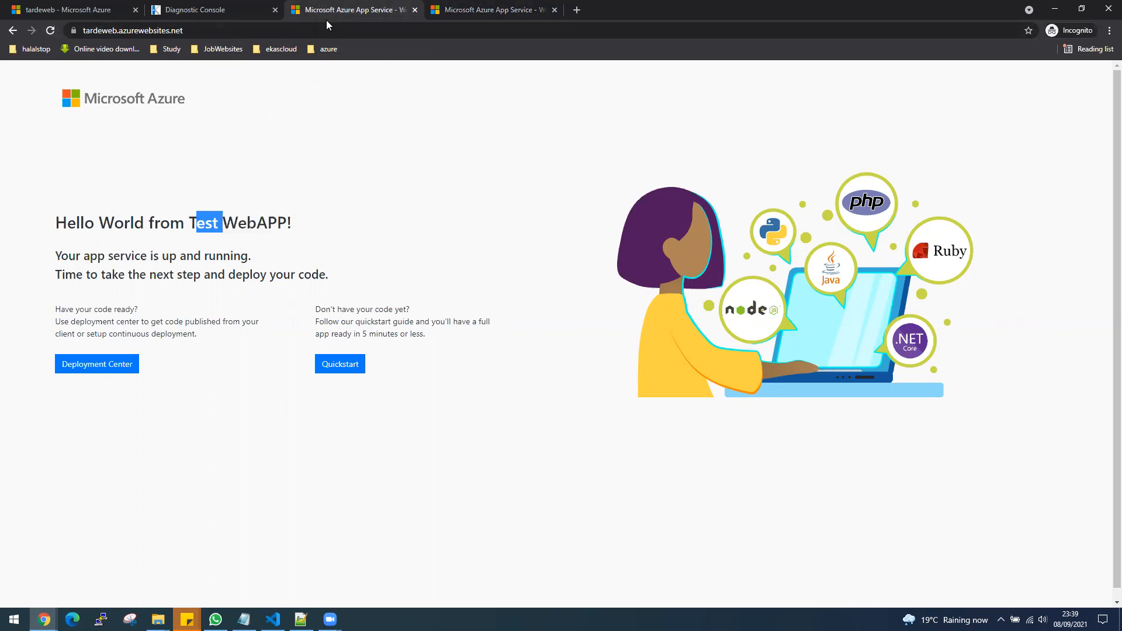
pyautogui.click(55, 10)
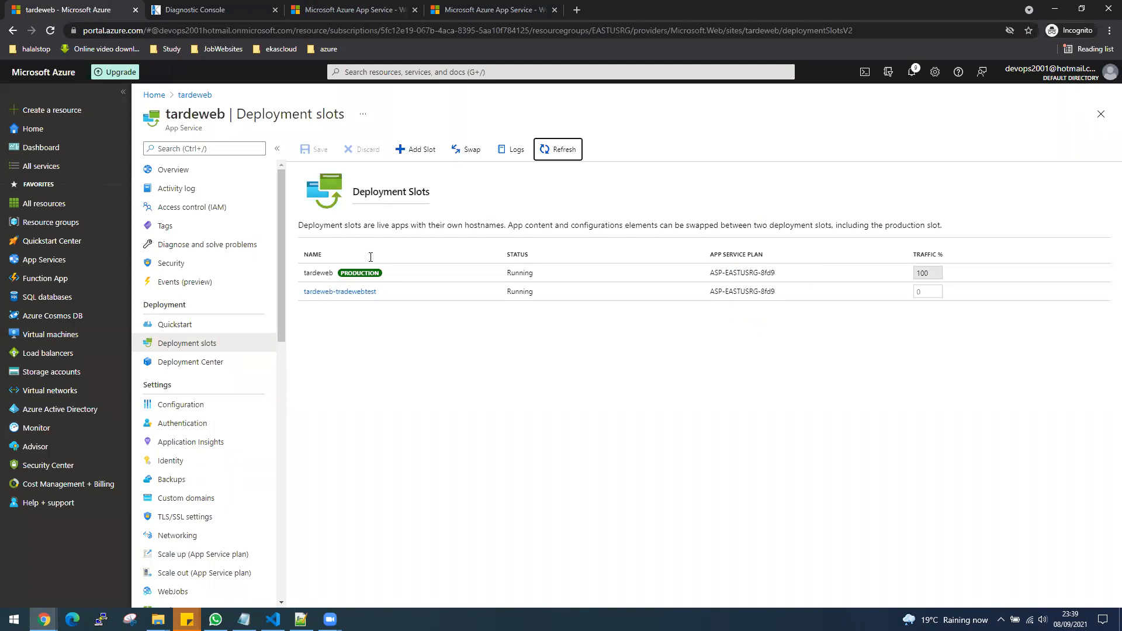
pyautogui.click(402, 8)
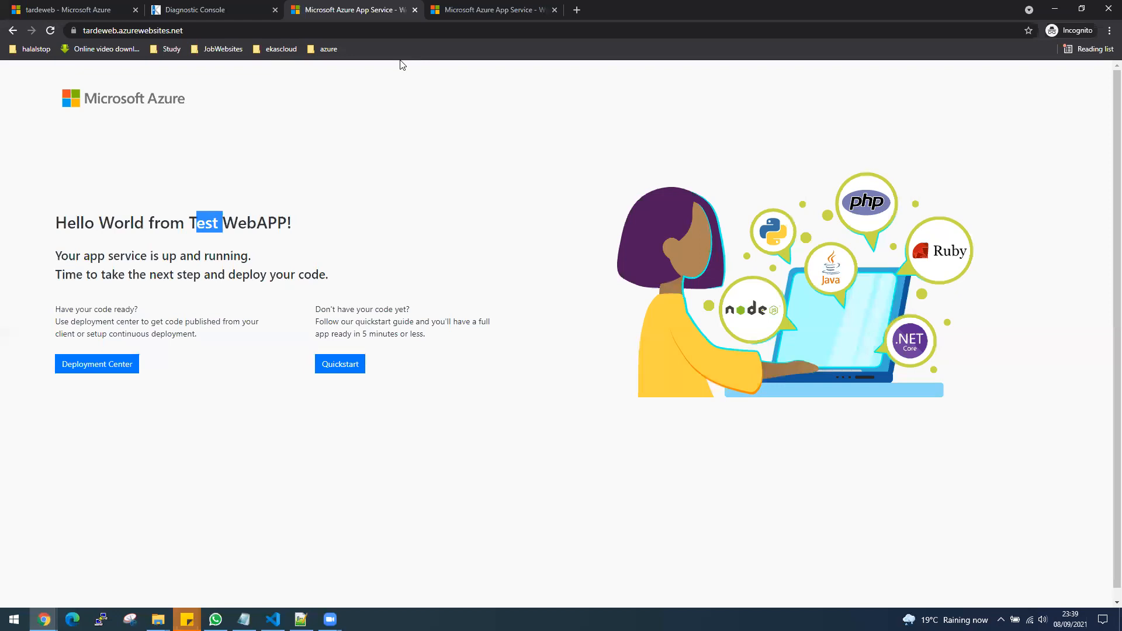
# Detach the two tardeweb site tabs from the portal's browser window and close the Kudu Diagnostic Console tab
pyautogui.moveTo(496, 96); pyautogui.dragTo(497, 96)
pyautogui.moveTo(320, 13); pyautogui.dragTo(431, 76)
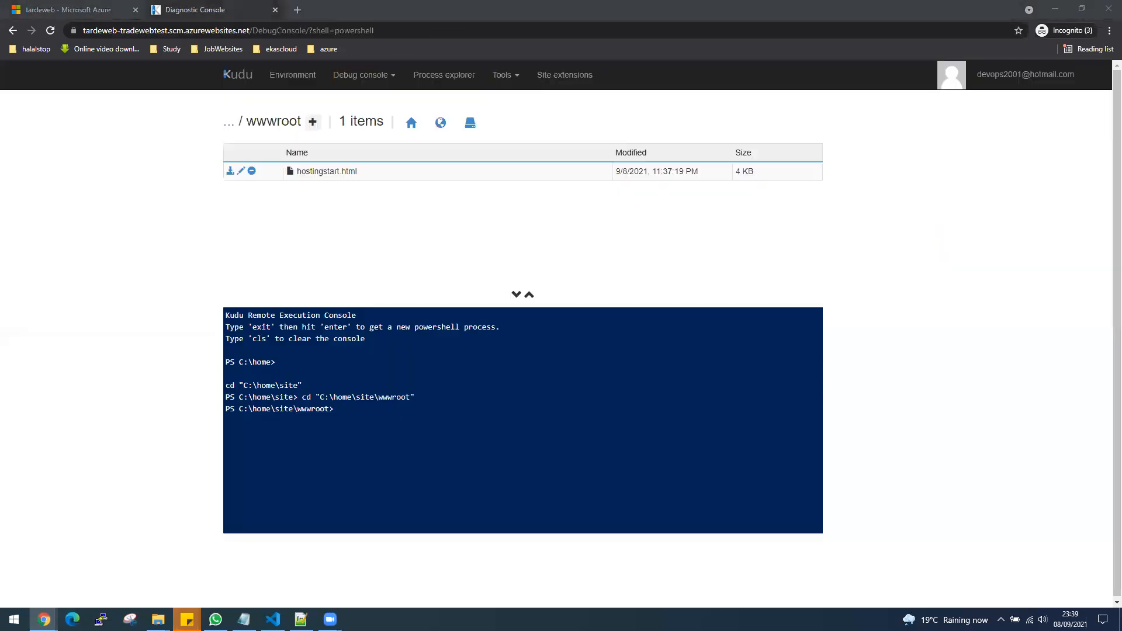
pyautogui.click(275, 9)
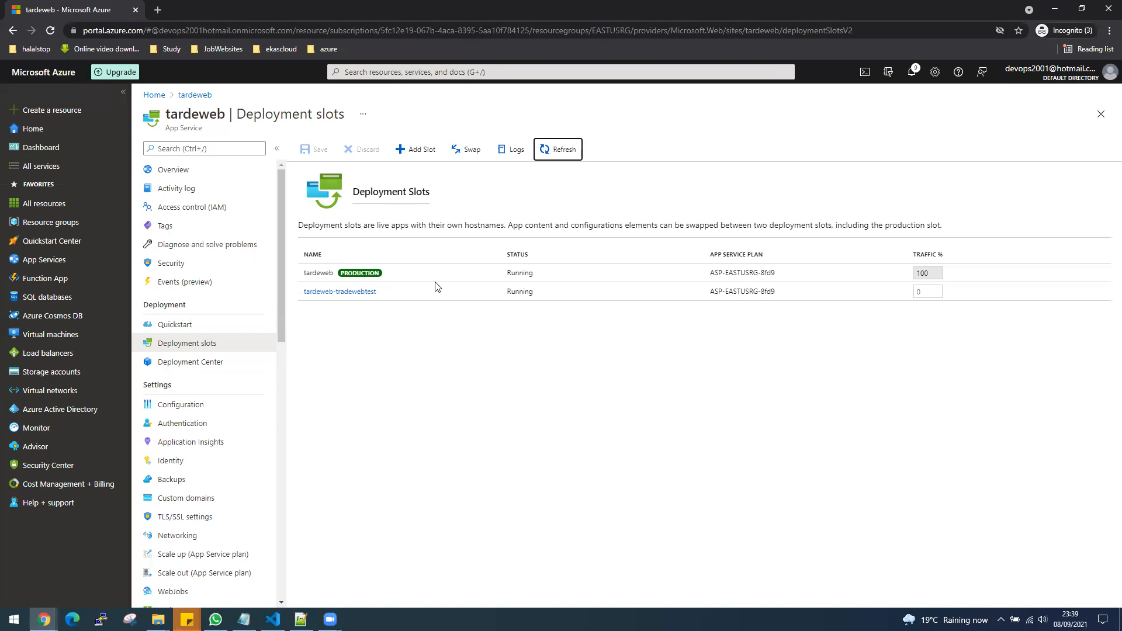
# Return to the tardeweb App Service overview and open the live metrics of its linked Application Insights resource
pyautogui.click(155, 95)
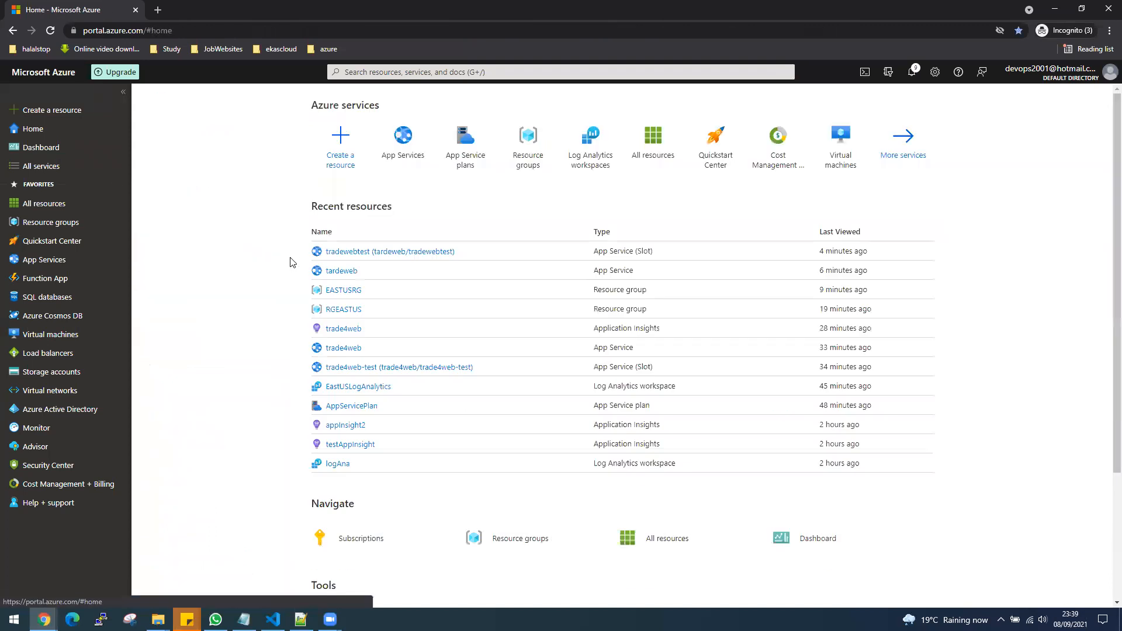
pyautogui.click(340, 271)
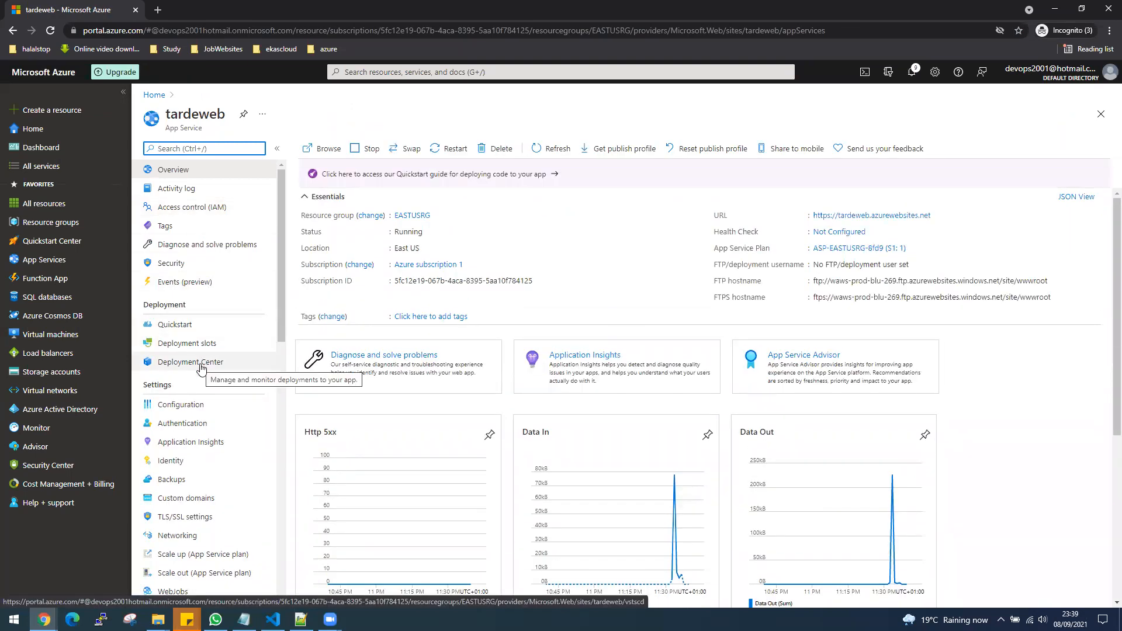
pyautogui.scroll(-1, 200, 368)
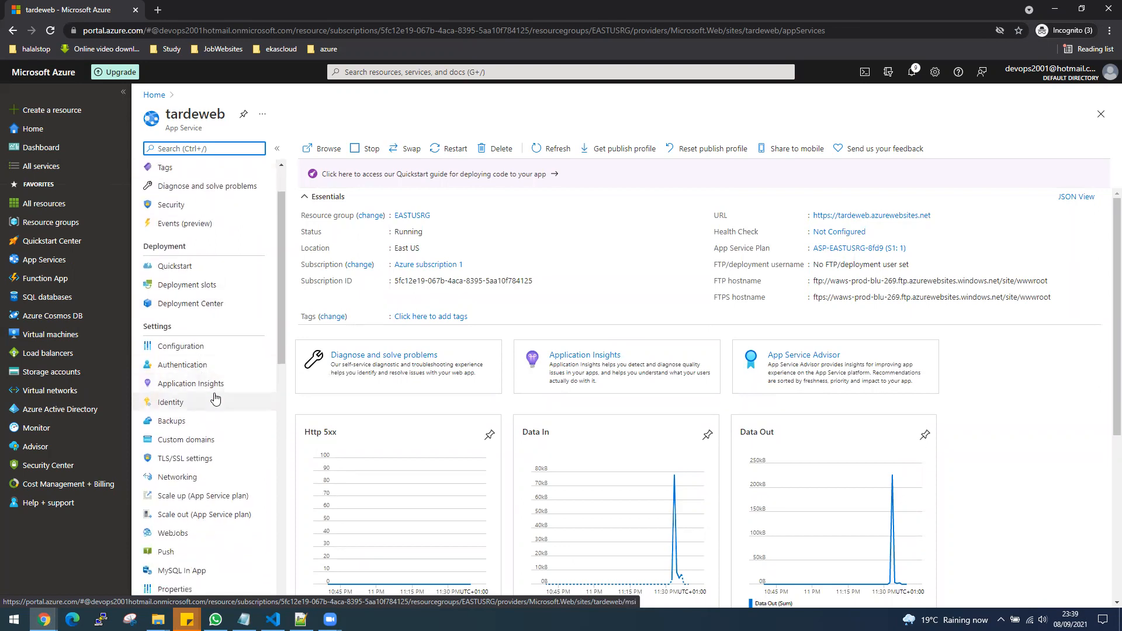
pyautogui.click(183, 388)
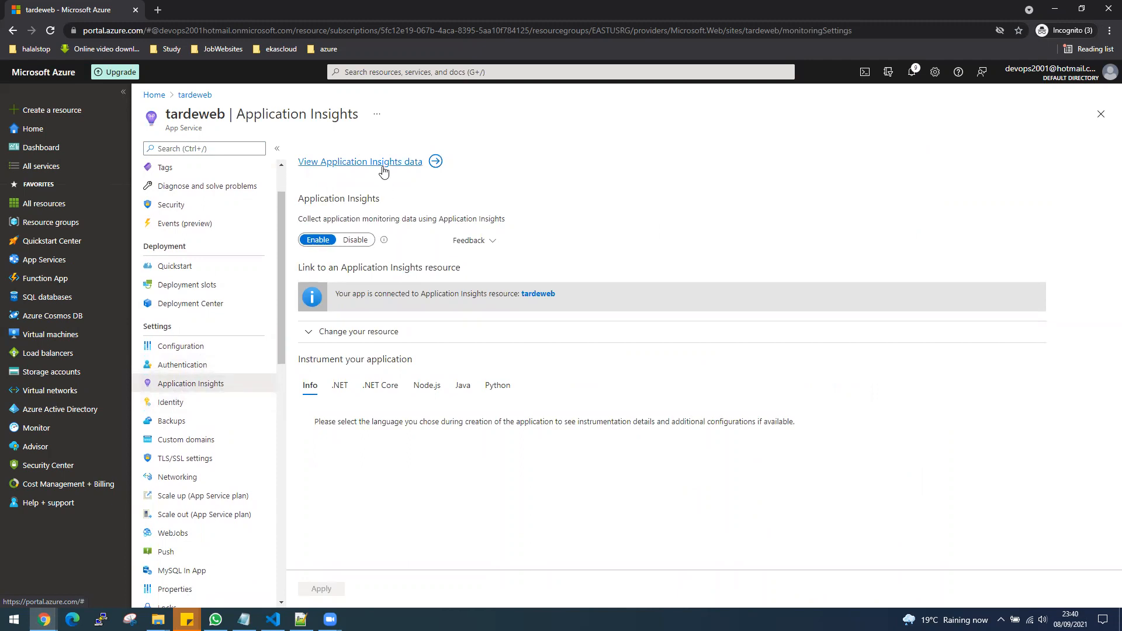
pyautogui.click(383, 168)
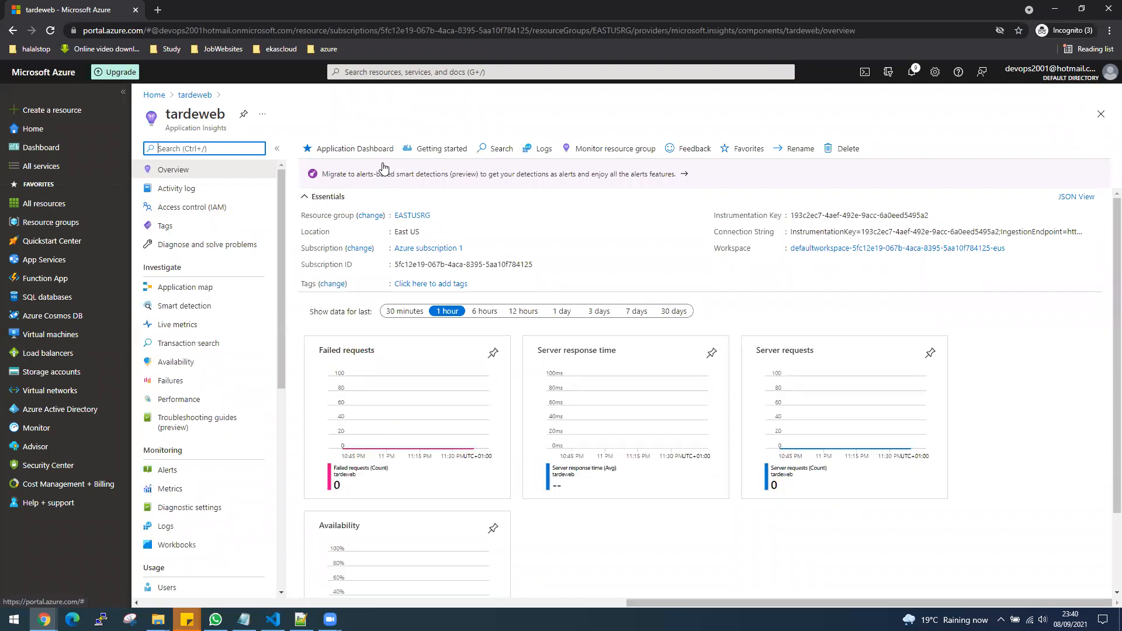
pyautogui.click(186, 331)
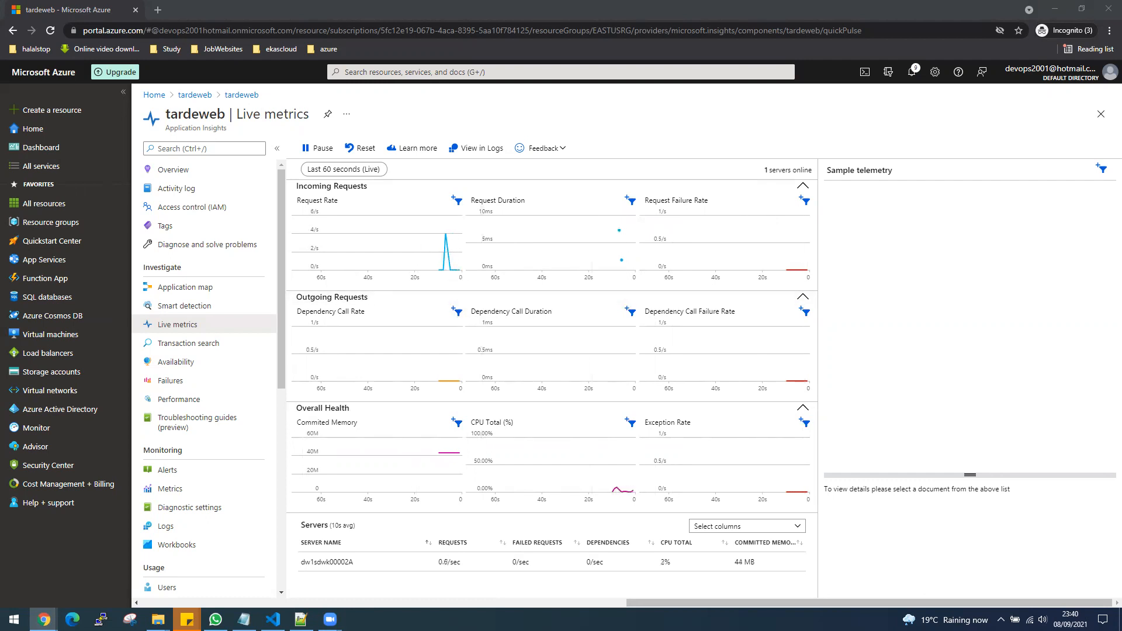
# Reload the tardeweb-tradewebtest site repeatedly beside Live metrics to watch the incoming request rate, and move the site window out of the way
pyautogui.hotkey('alt', 'Tab')
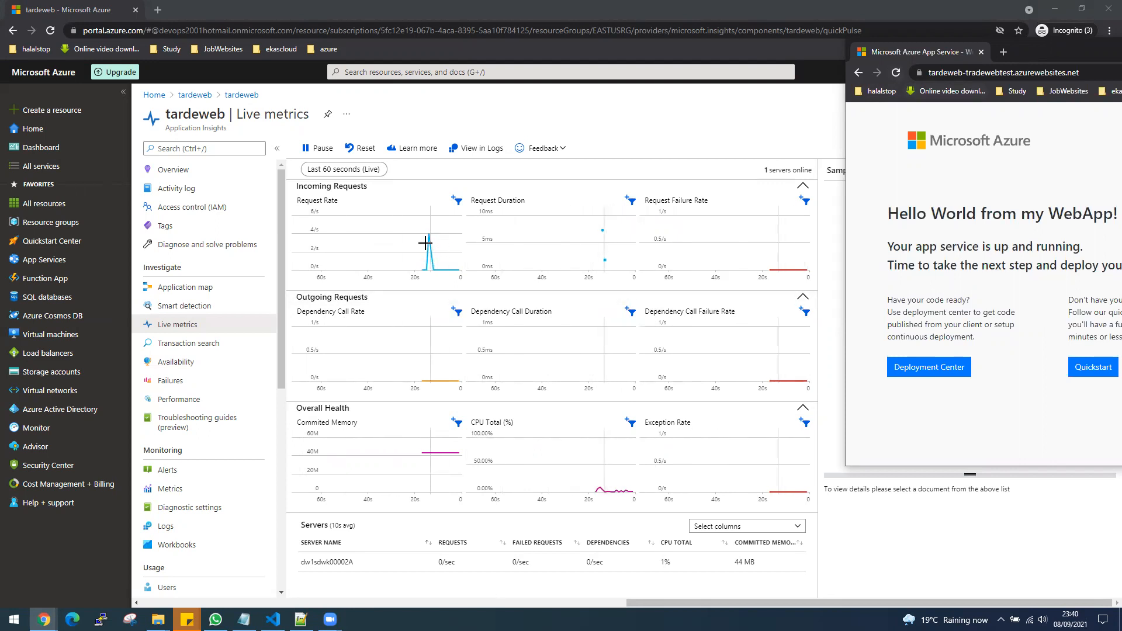
pyautogui.click(900, 73)
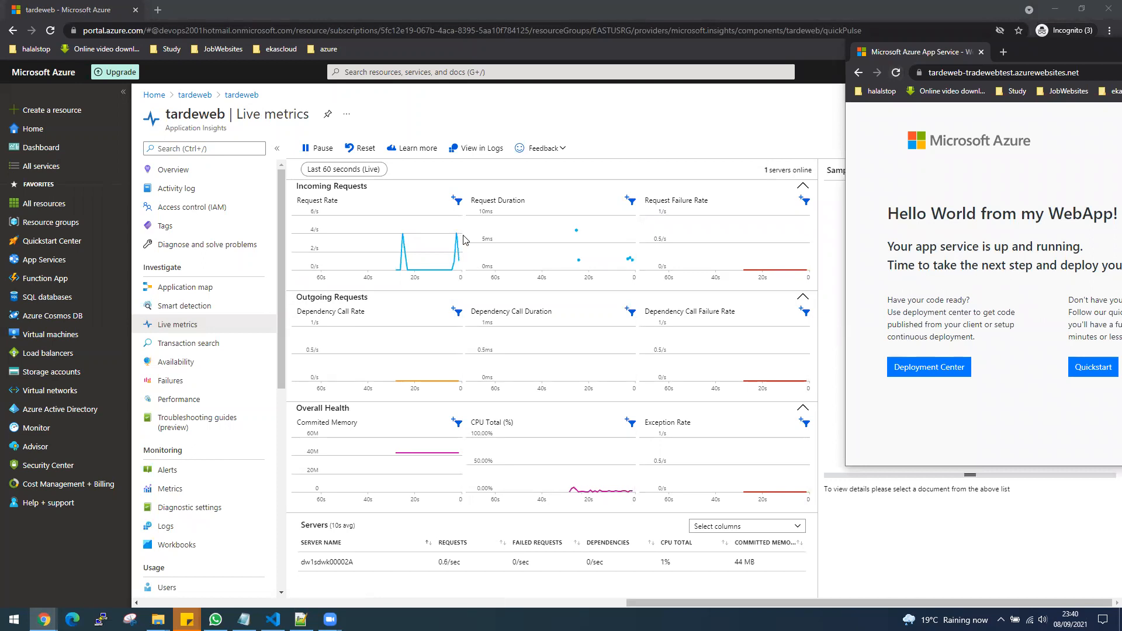
pyautogui.click(894, 74)
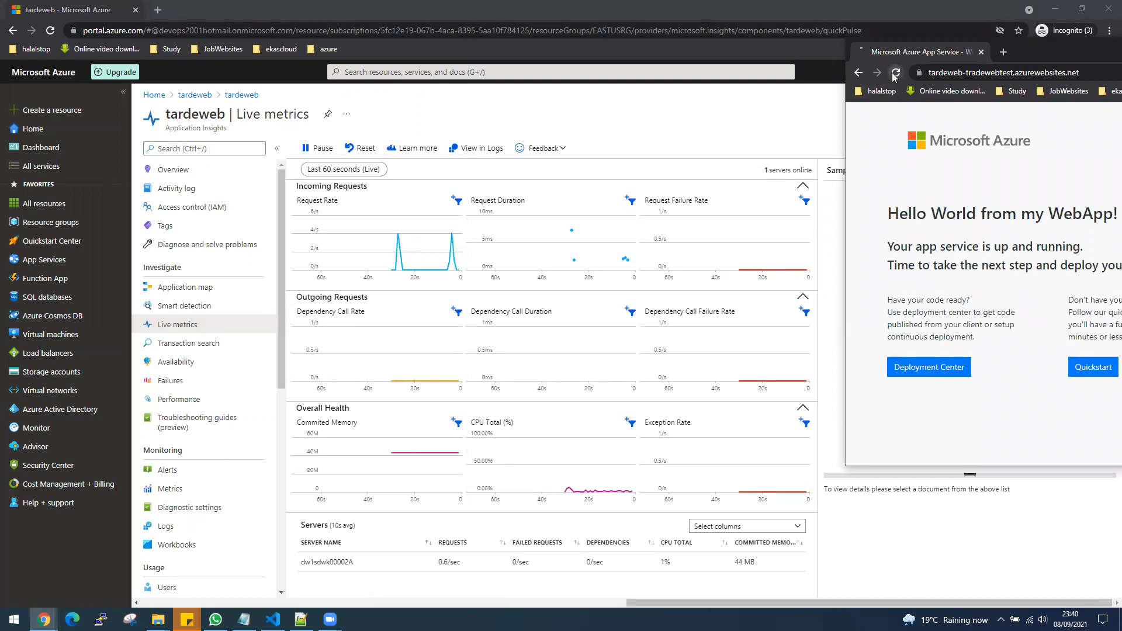
pyautogui.click(894, 75)
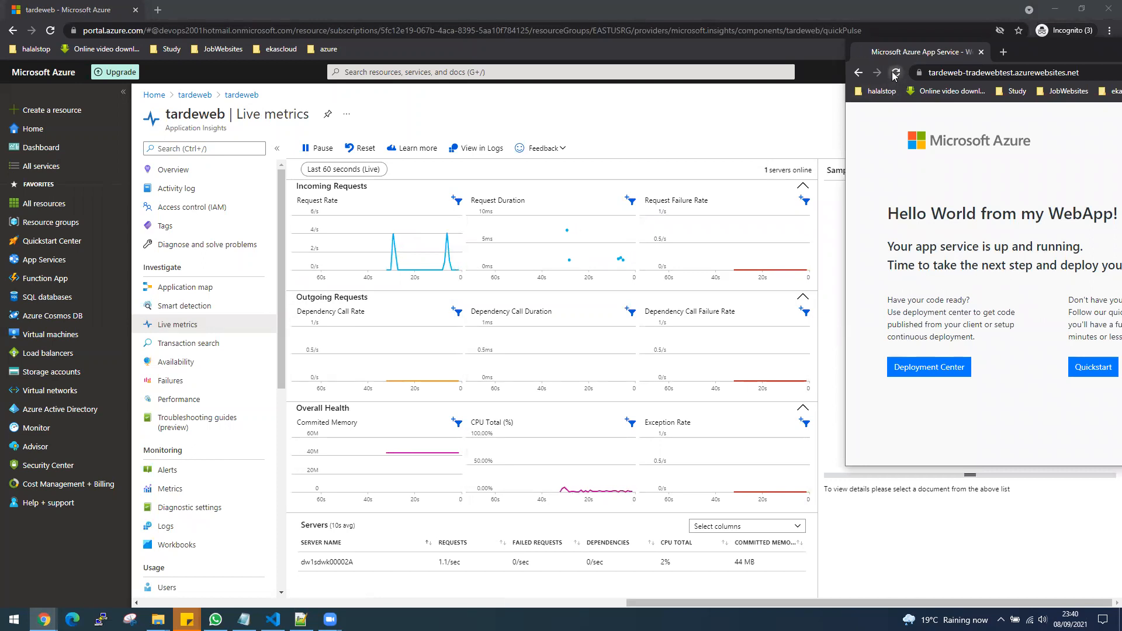
pyautogui.click(894, 75)
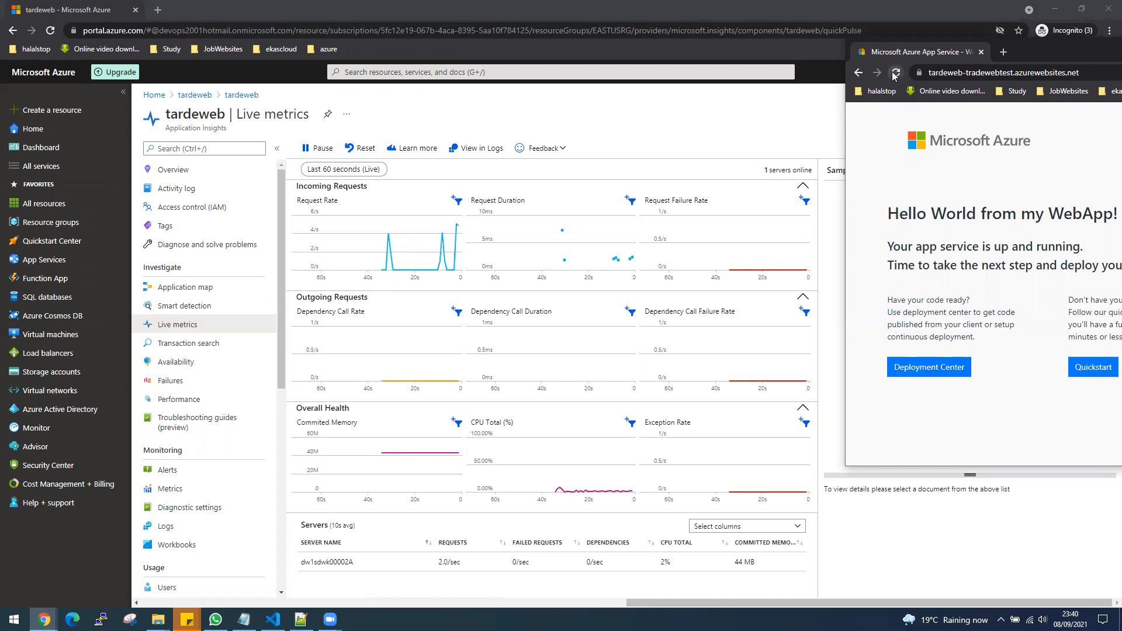
pyautogui.click(894, 75)
pyautogui.click(894, 75)
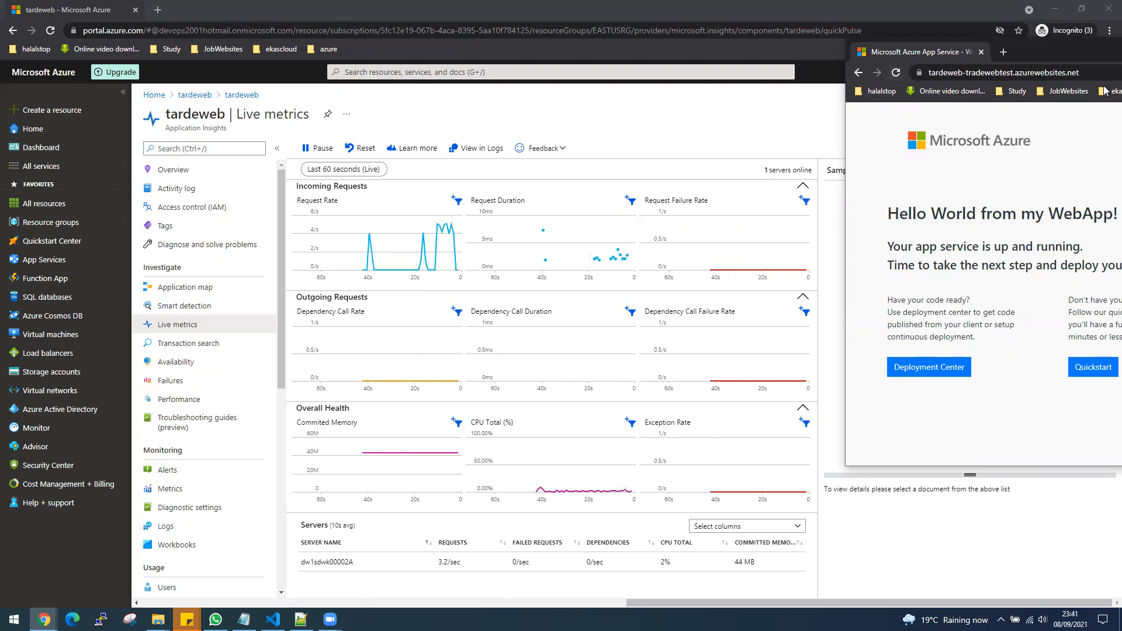
pyautogui.moveTo(1085, 57); pyautogui.dragTo(1121, 56)
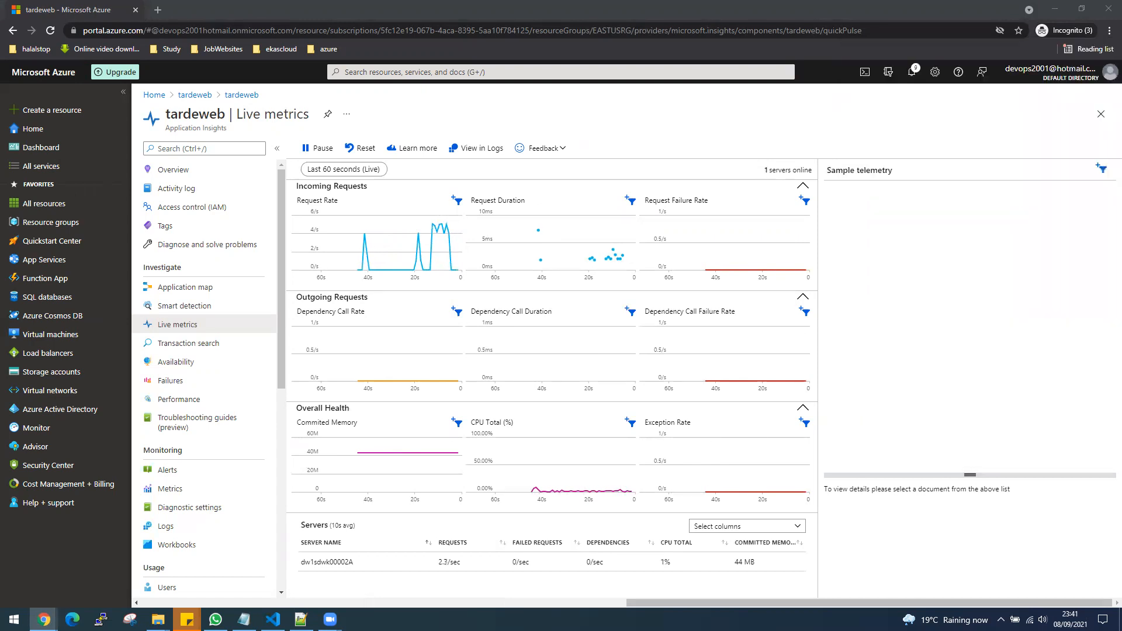